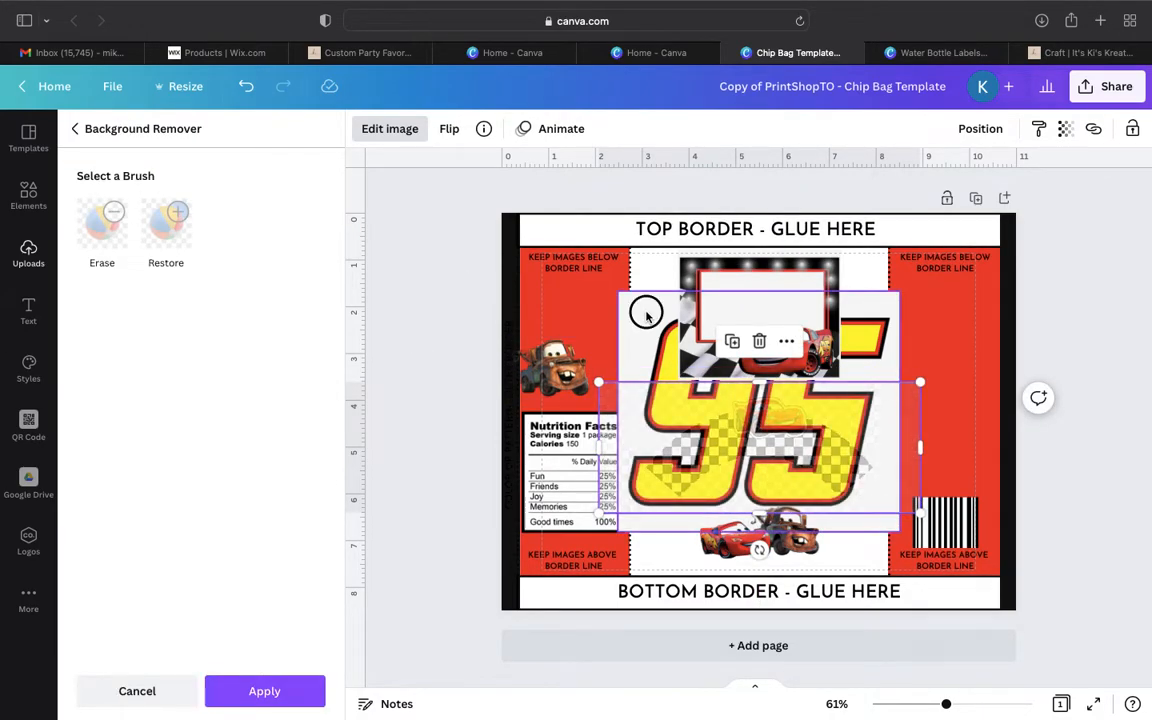
- Remove the background of the 95 image, then shrink it and place it above the barcode on the red panel
left_click(643, 311)
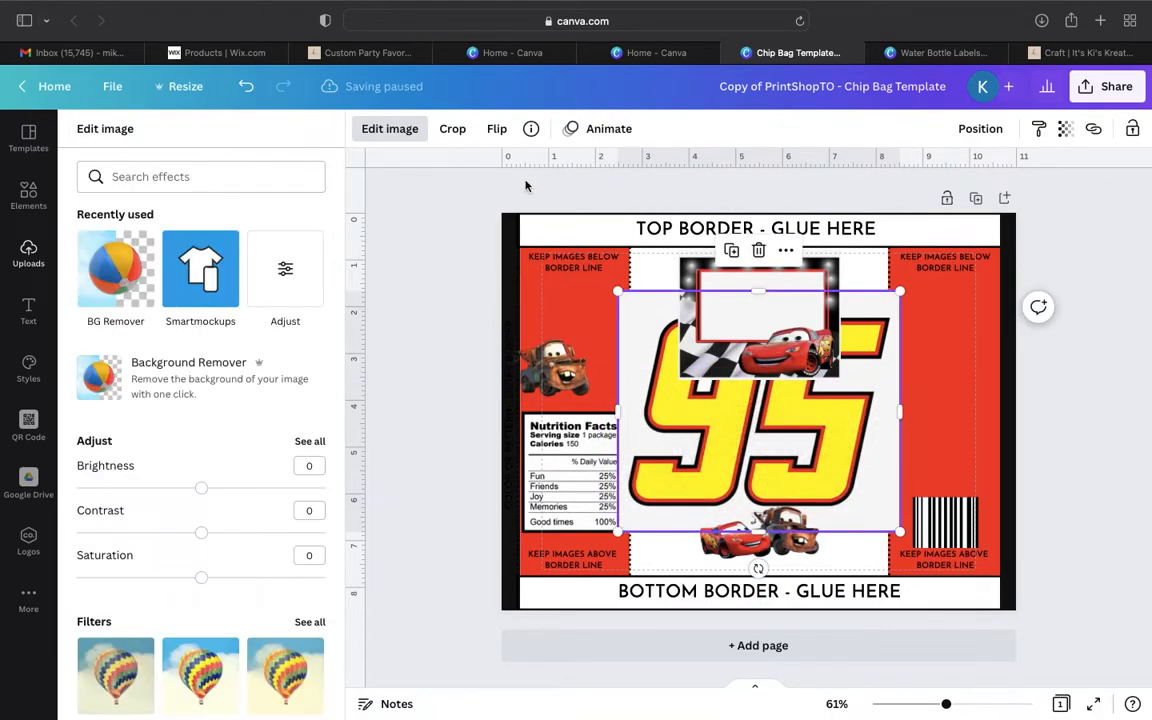
left_click(118, 271)
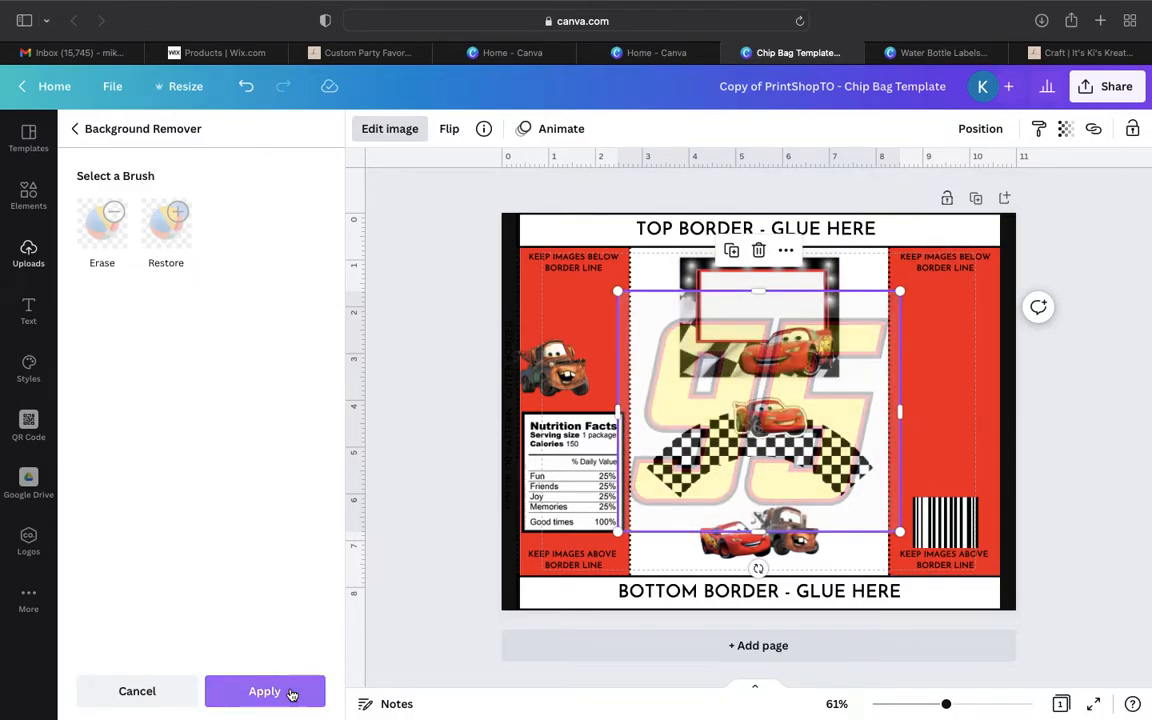
left_click(264, 691)
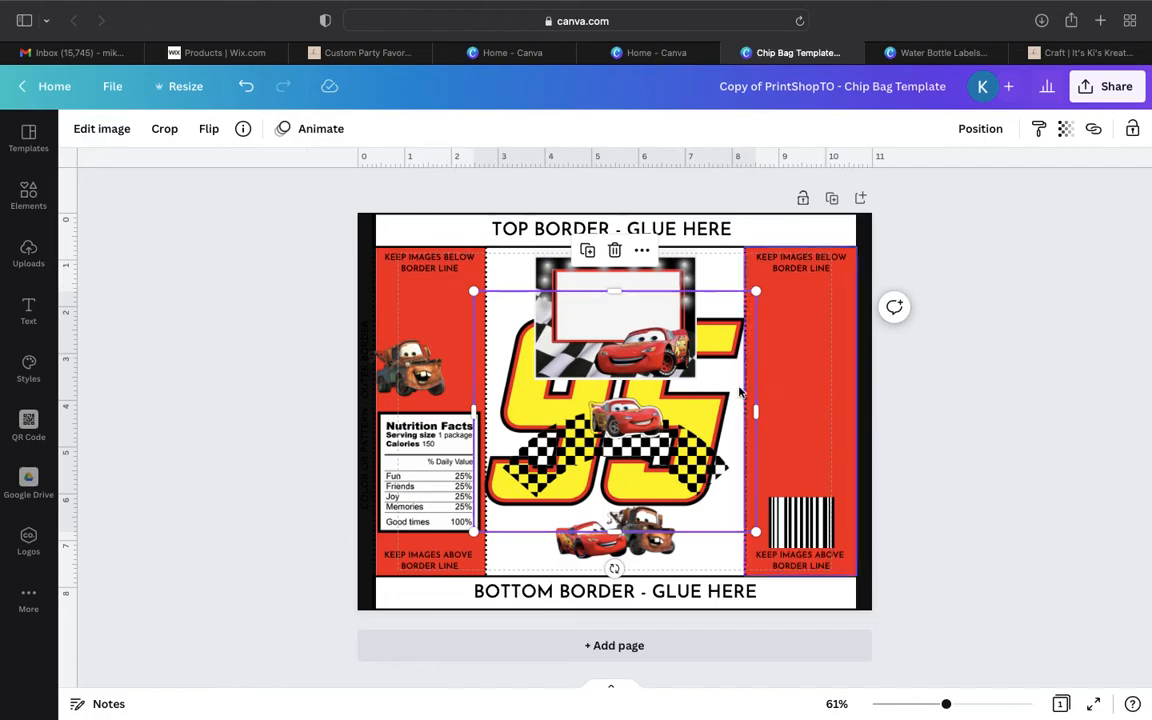
left_click_drag(758, 293, 570, 508)
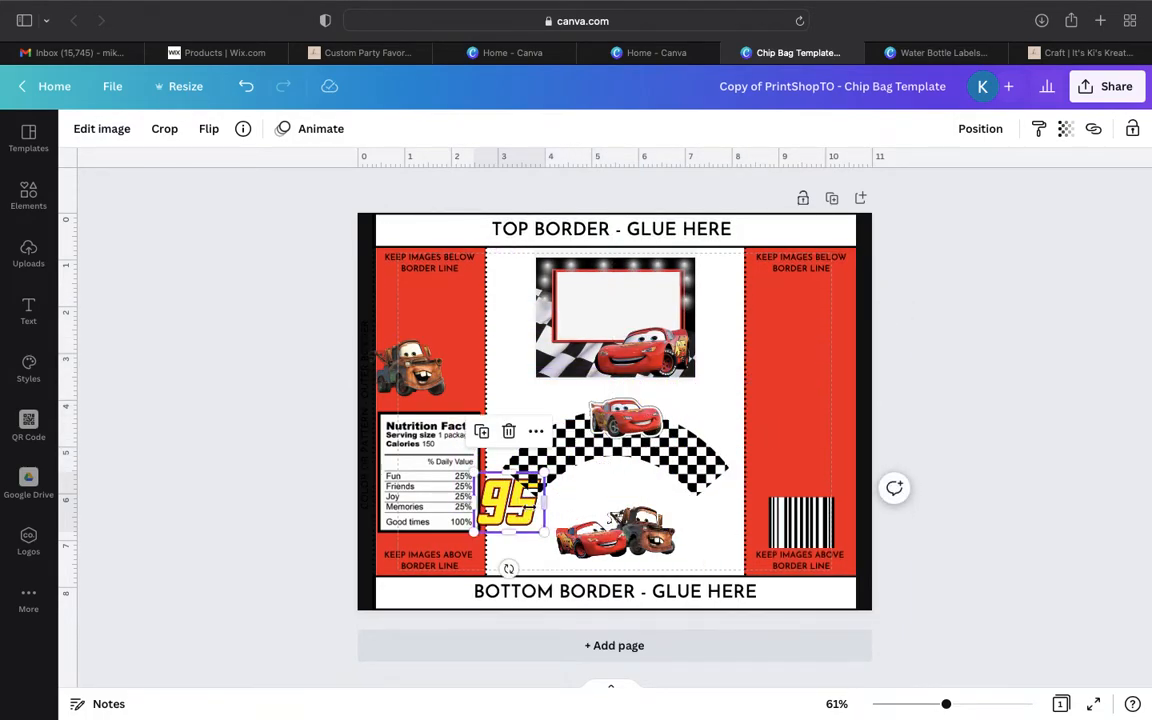
left_click_drag(495, 518, 785, 462)
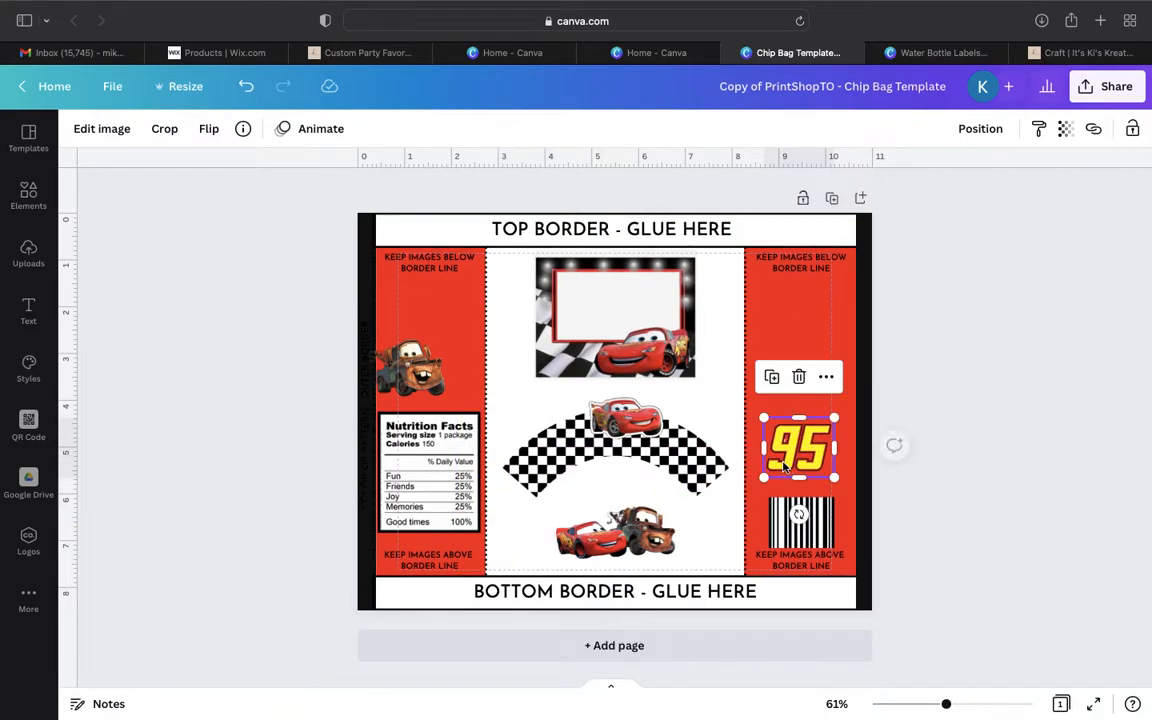
- Add a subheading reading "Thank you for partying with us !" and widen its text box to wrap on three lines
left_click(28, 312)
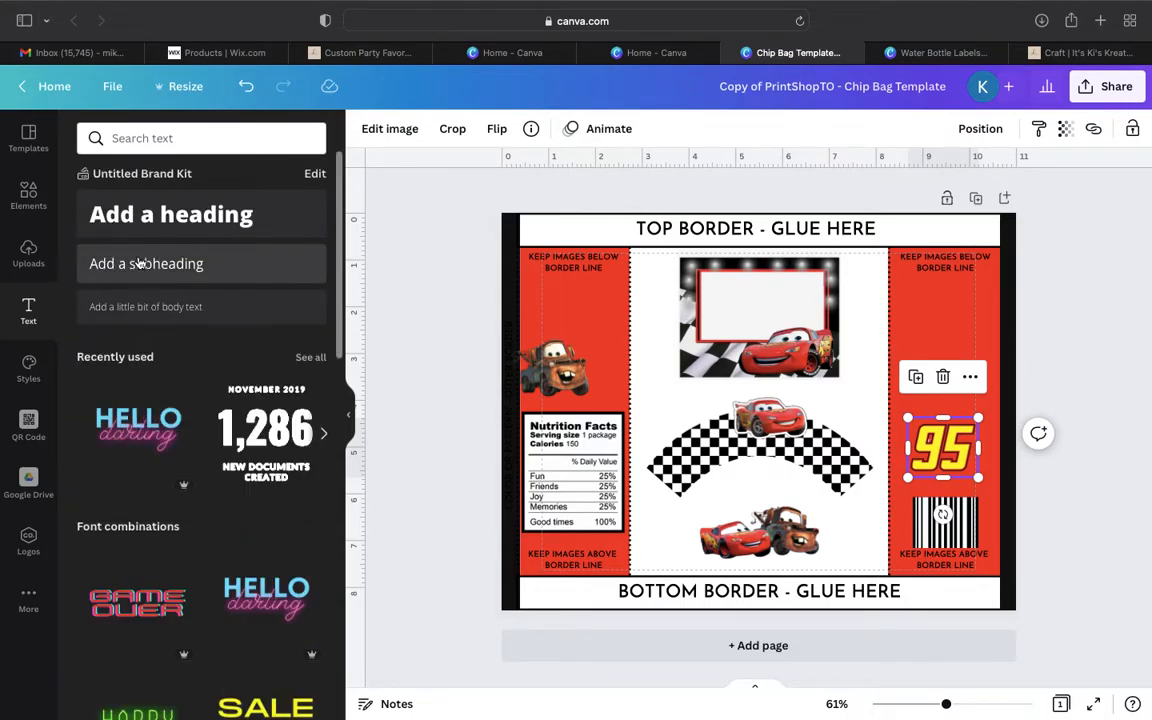
left_click(140, 262)
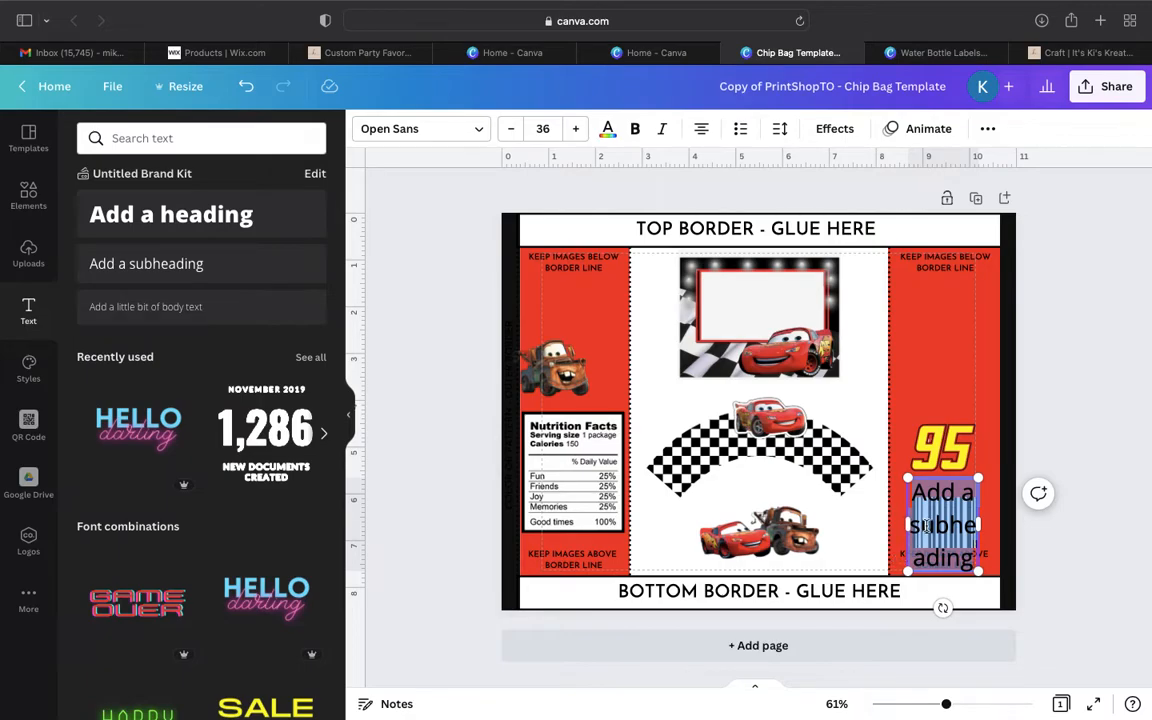
type("Thank you for partying with us !")
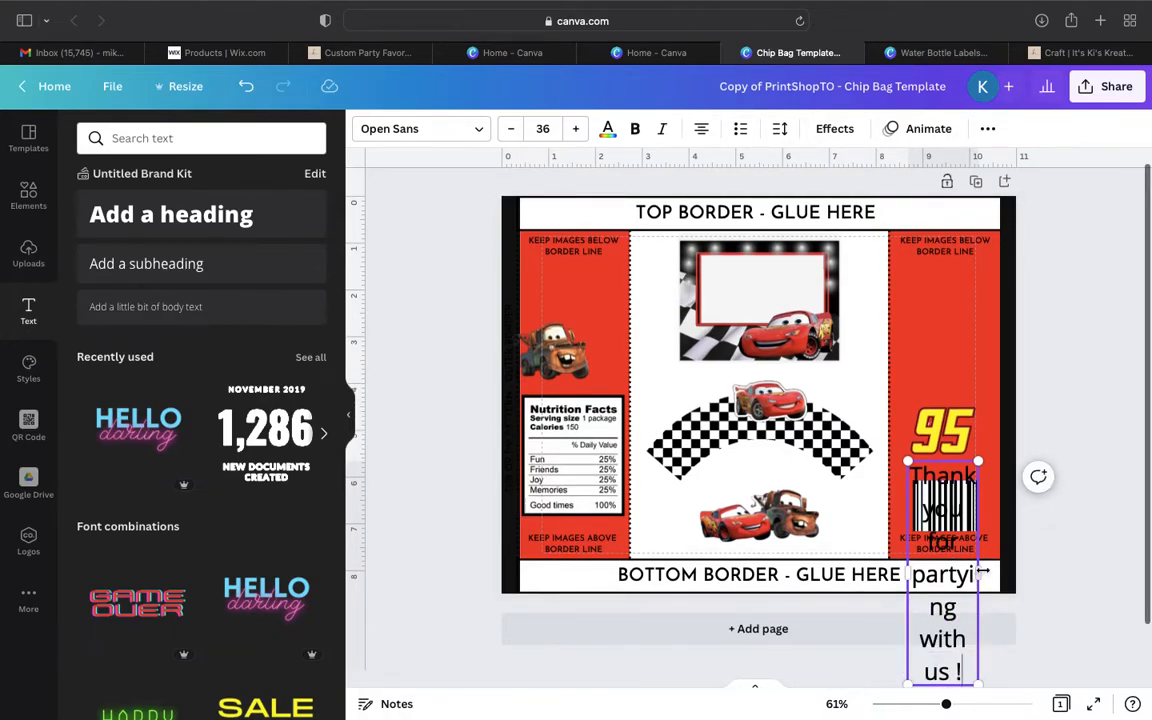
left_click_drag(979, 572, 1067, 572)
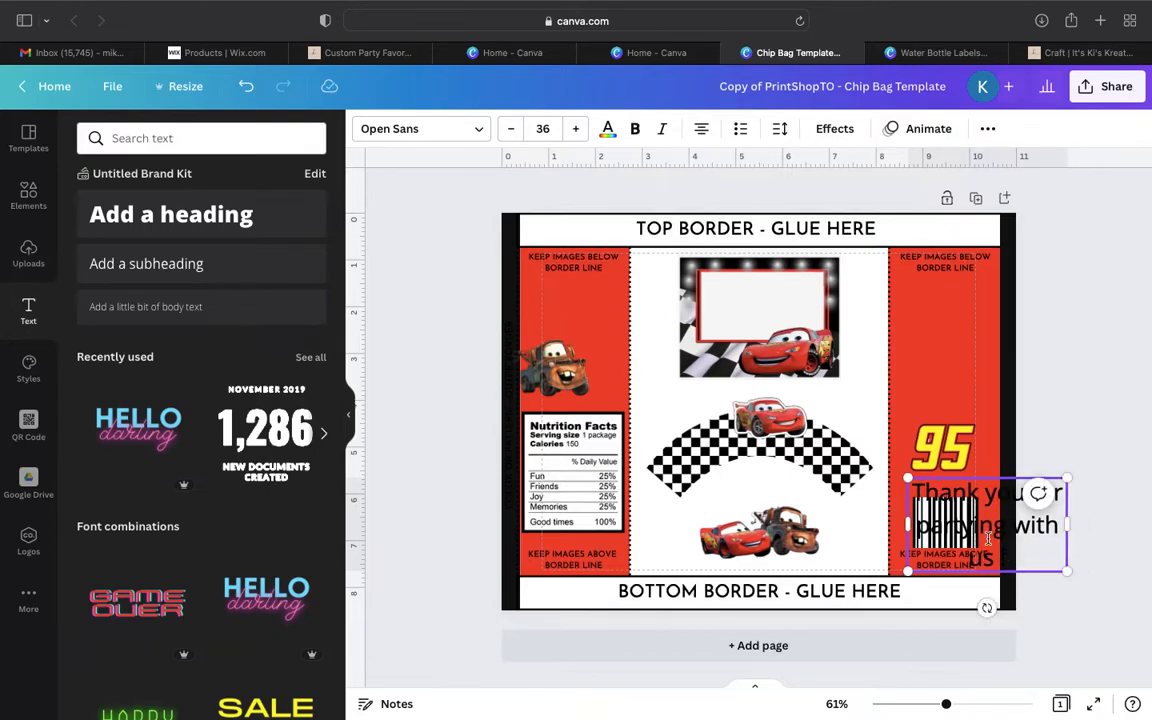
- Move the thank-you text onto the red panel above the tow truck and scale it down to size 22.5
left_click(905, 465)
left_click(969, 507)
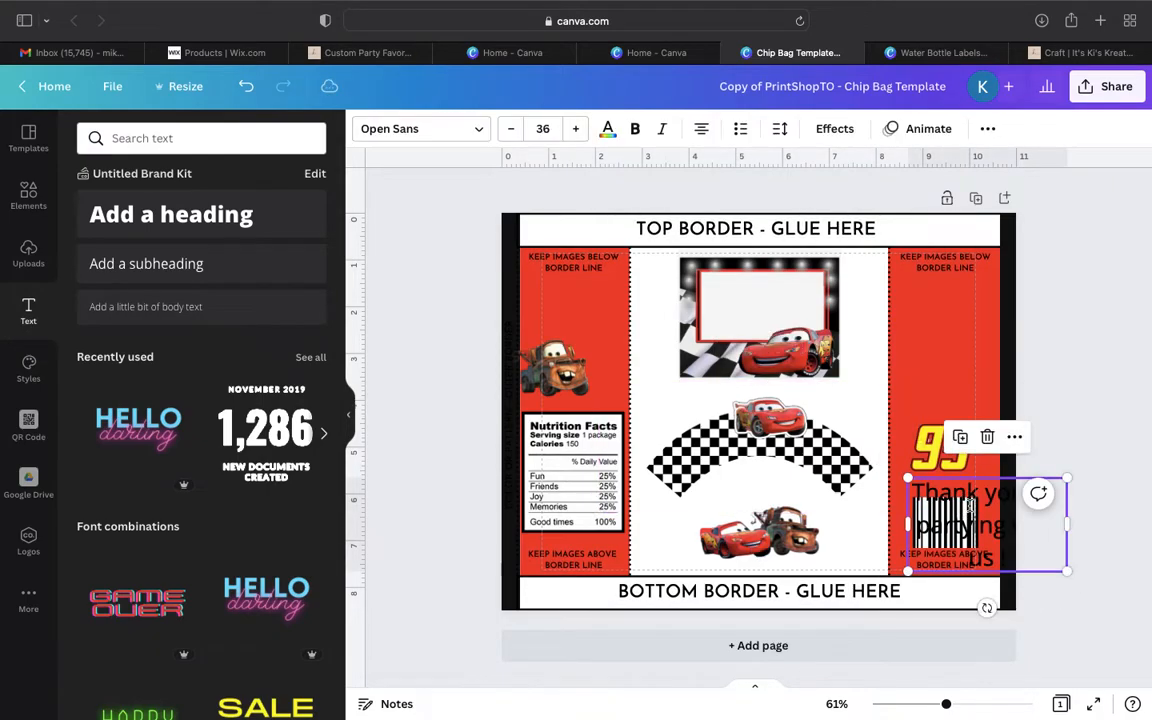
left_click_drag(985, 497, 620, 285)
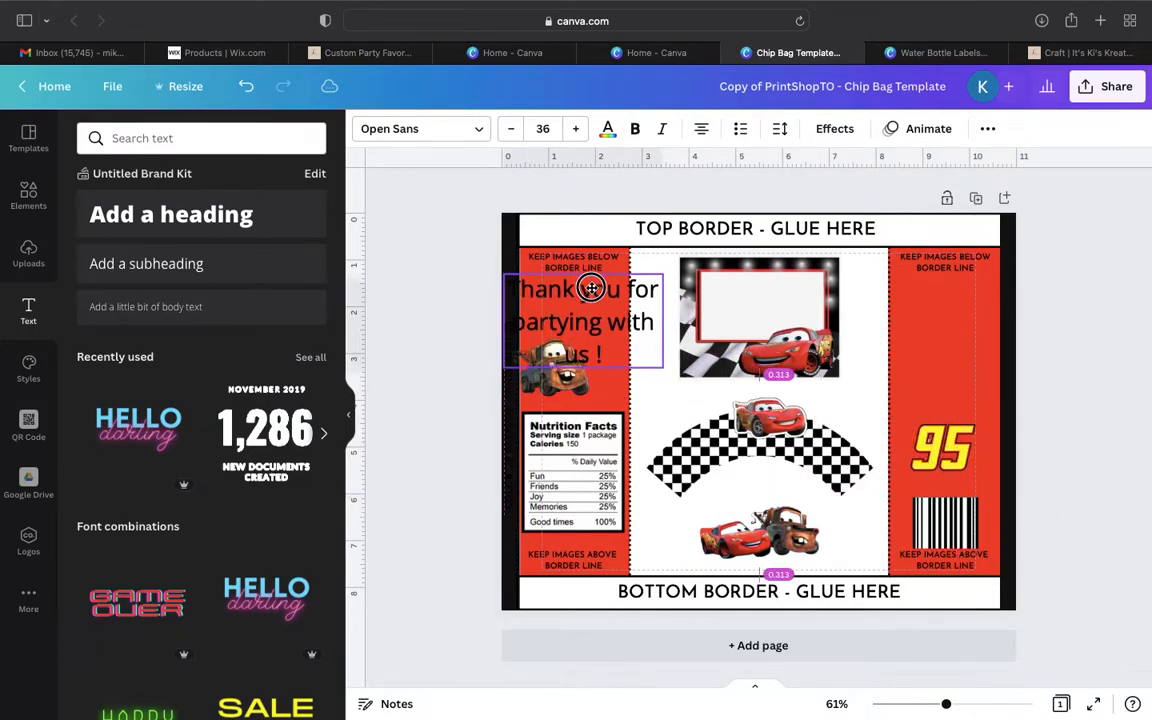
left_click_drag(659, 367, 570, 309)
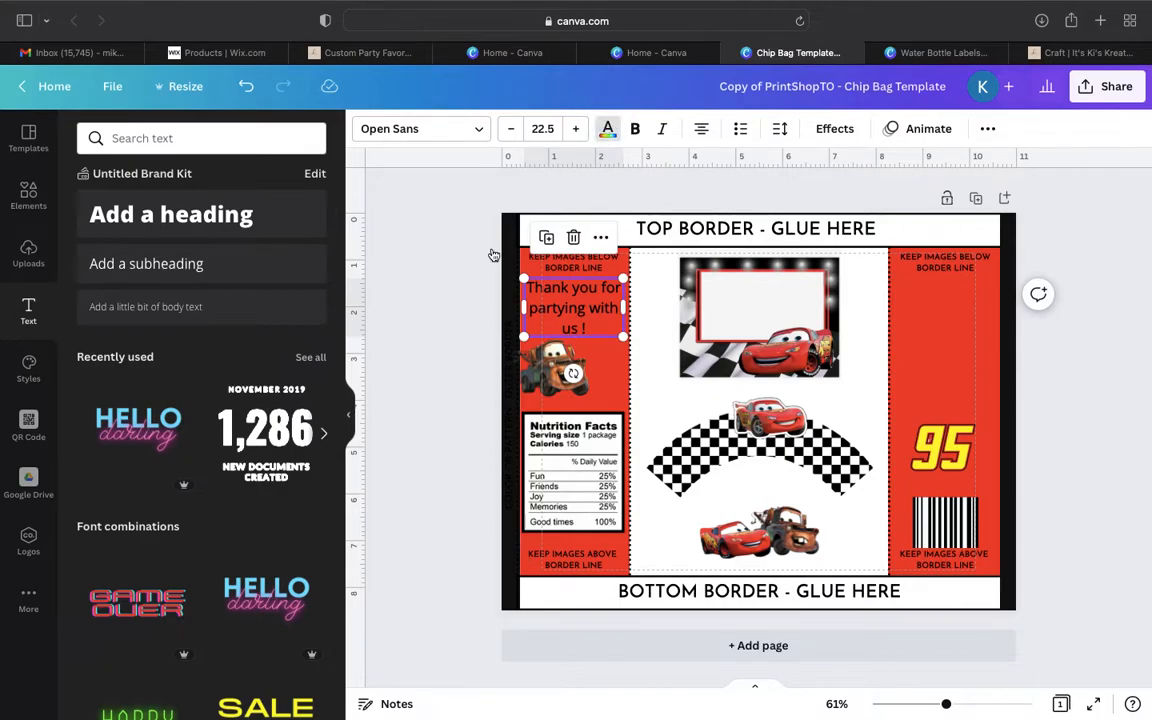
- Change the thank-you text's color to white
left_click(607, 129)
left_click(304, 394)
left_click(607, 129)
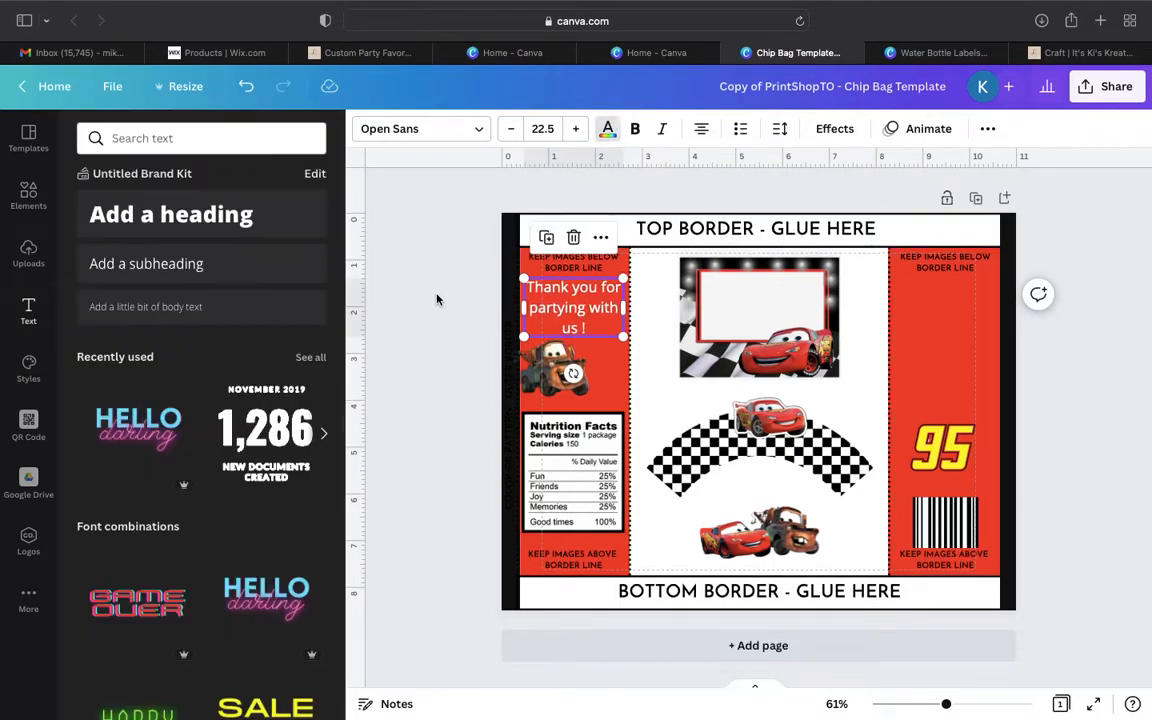
- Change the thank-you text's font to the uploaded Coolvetica Condensed
left_click(424, 140)
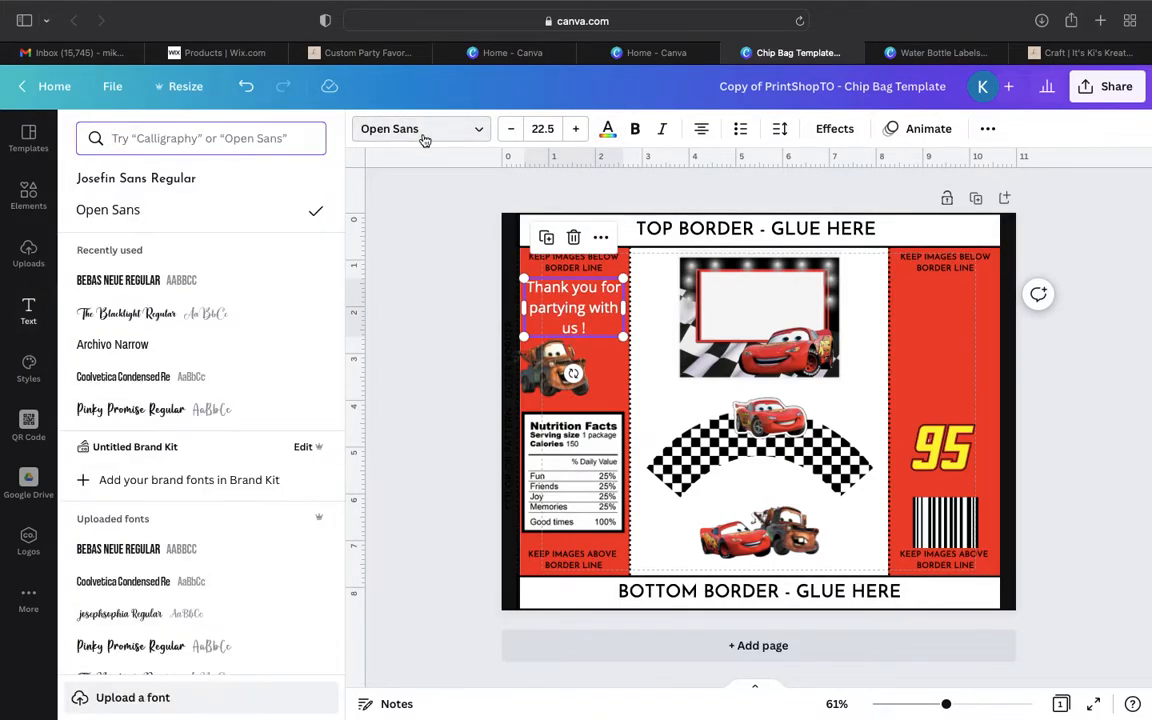
left_click(120, 699)
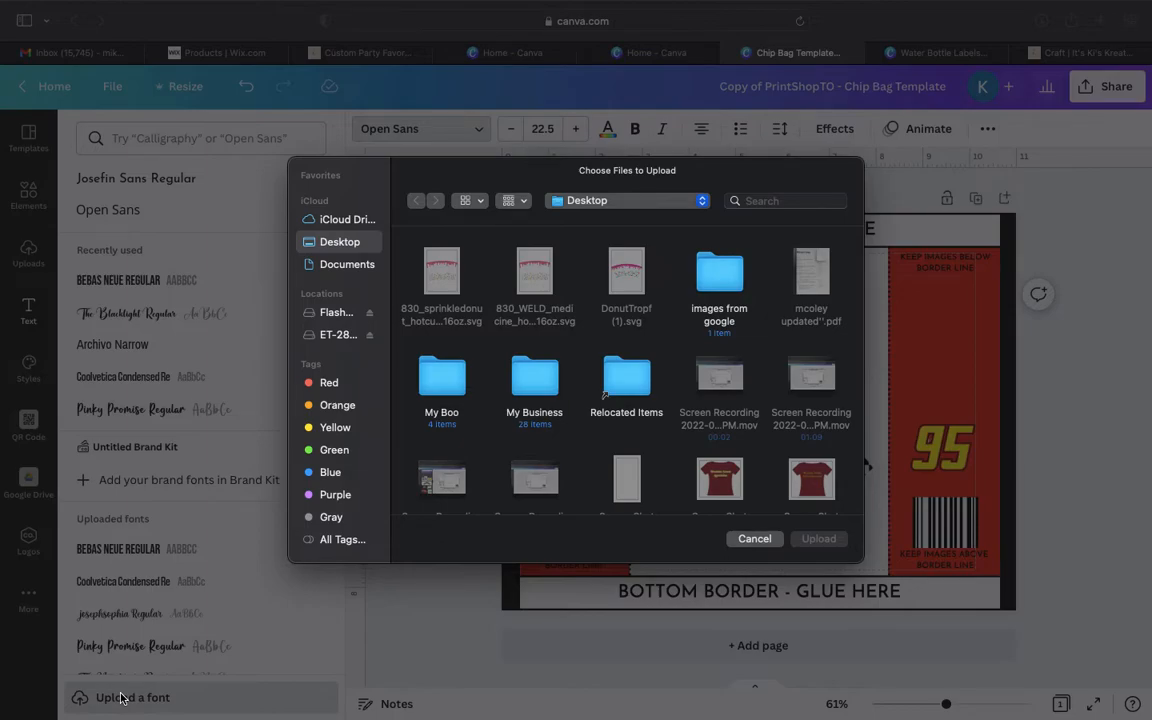
left_click(754, 539)
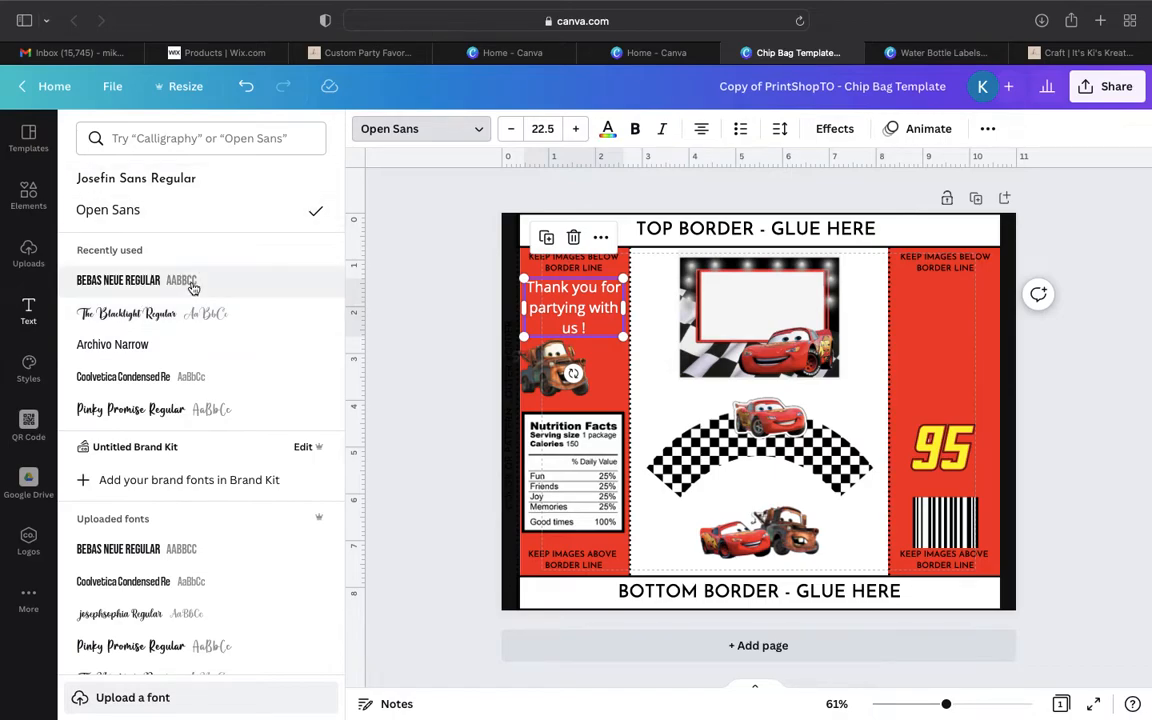
scroll(147, 458, "down", 4)
scroll(152, 450, "up", 2)
scroll(158, 440, "up", 1)
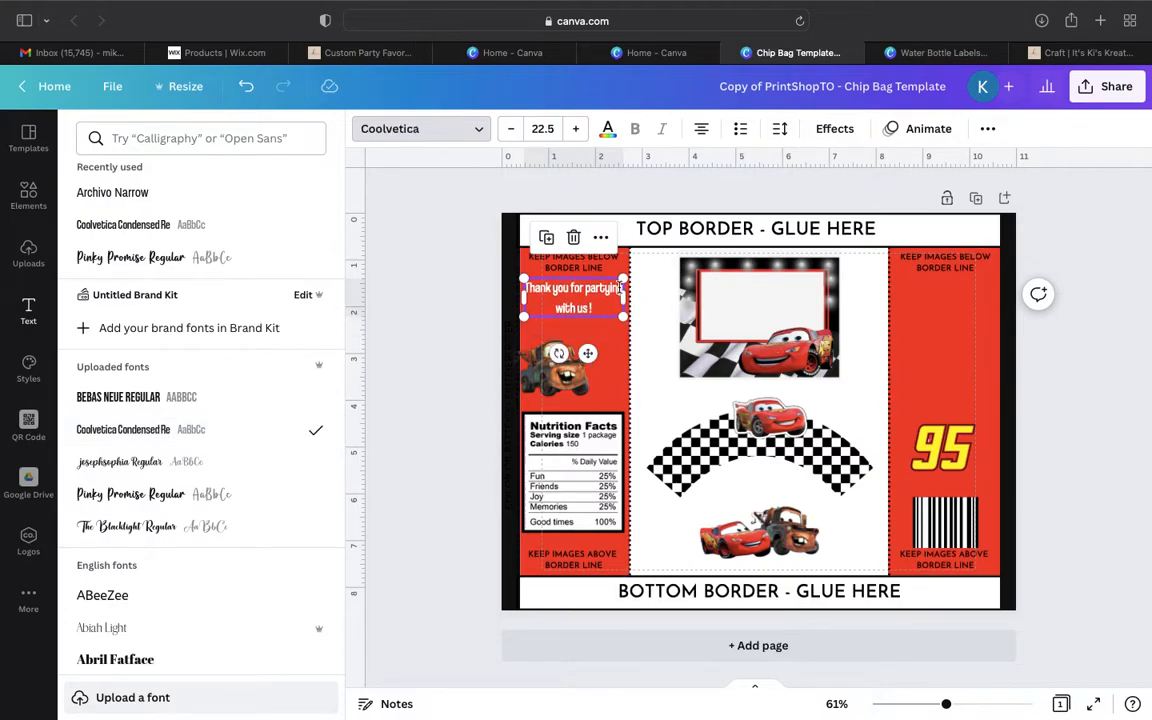
- Delete the tow truck image above the nutrition facts and move the two-car image into its place
left_click(560, 390)
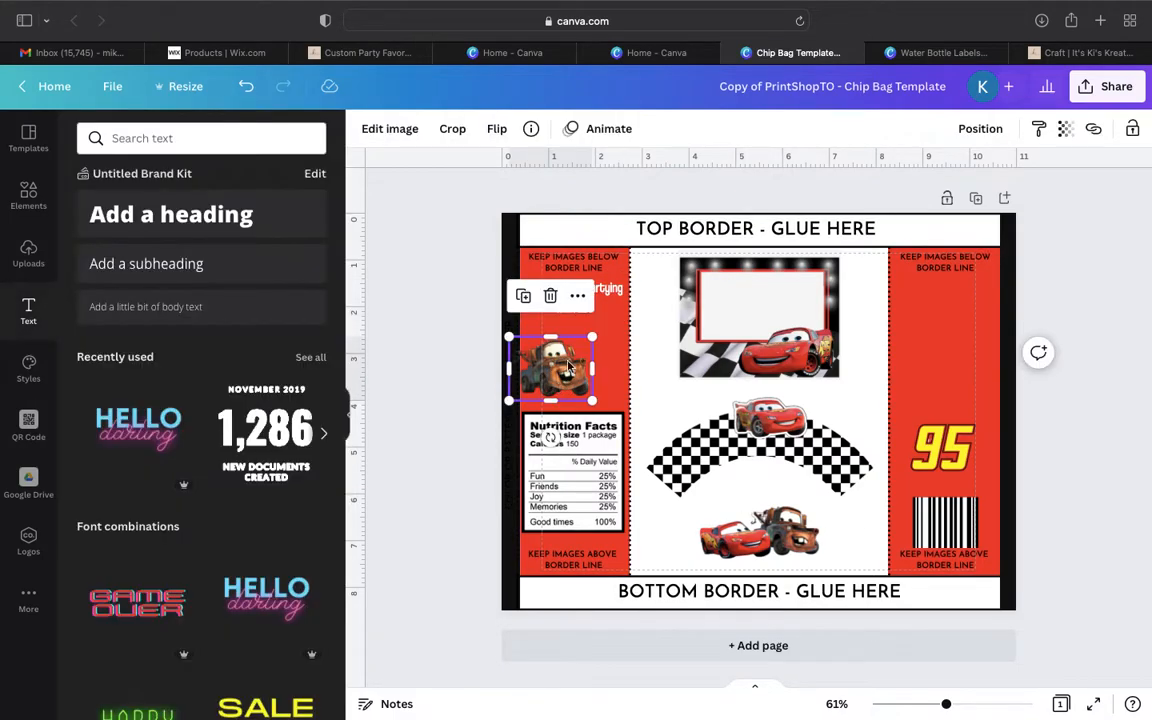
left_click(548, 300)
left_click_drag(785, 535, 586, 362)
left_click_drag(648, 427, 768, 541)
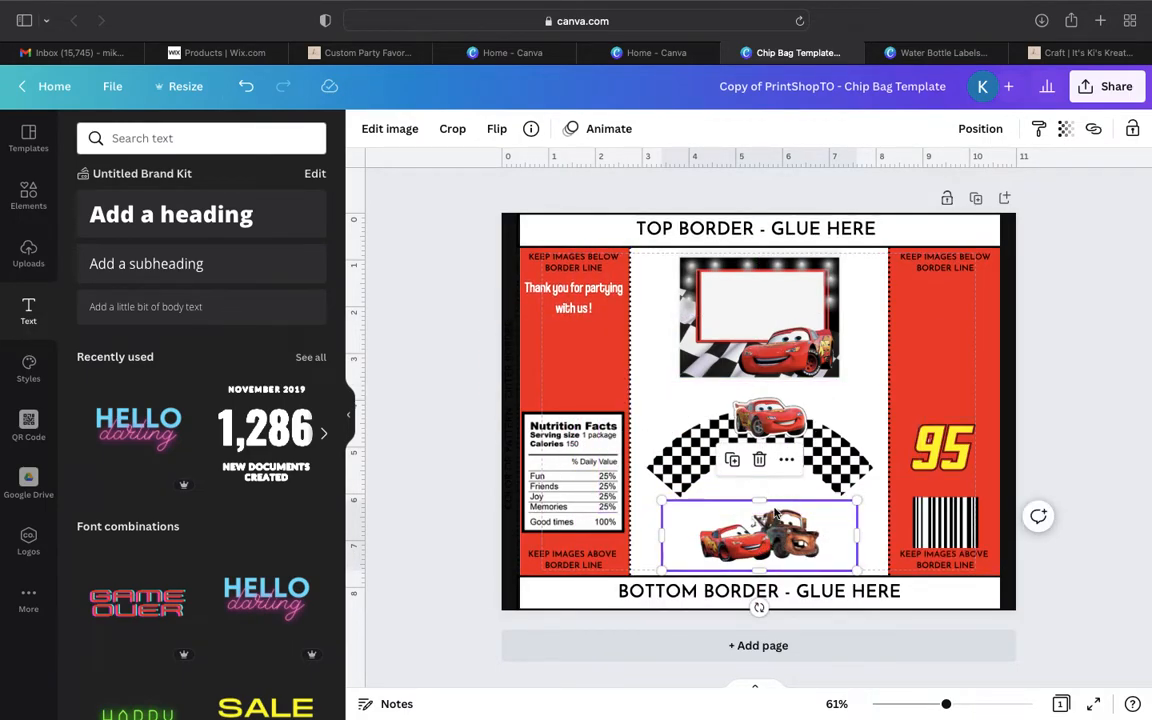
left_click_drag(776, 527, 598, 349)
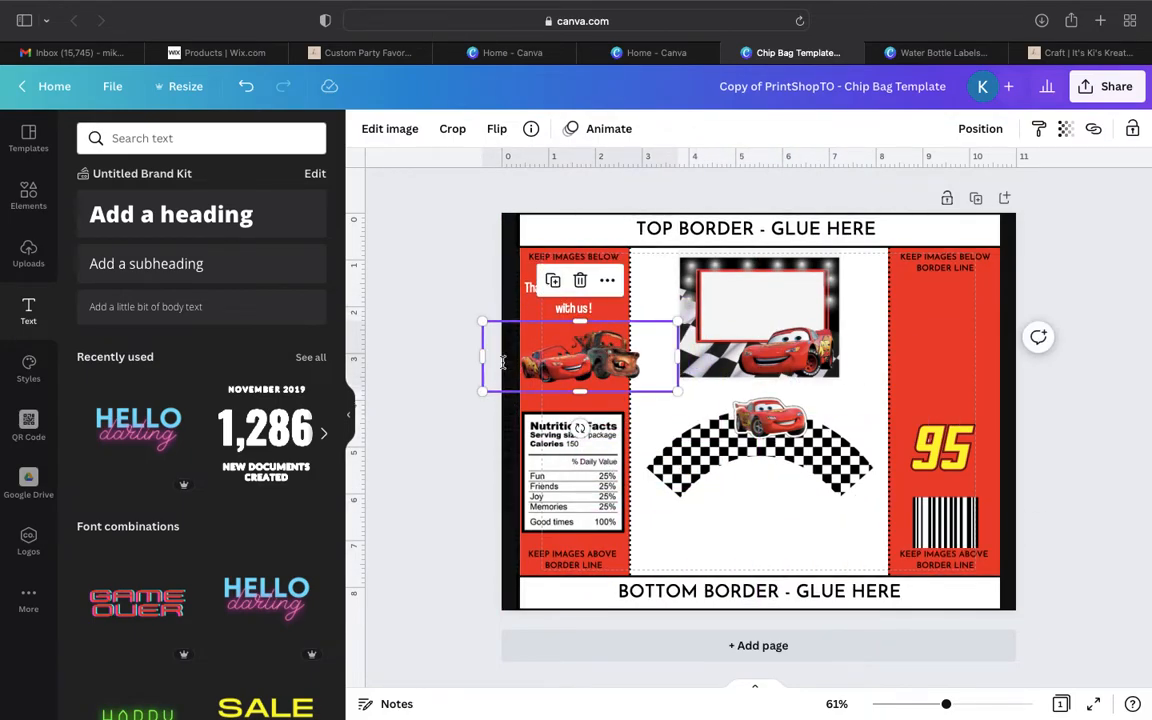
- Crop the empty side margins of the two-car image and fit it within the red panel's width
left_click_drag(481, 357, 517, 355)
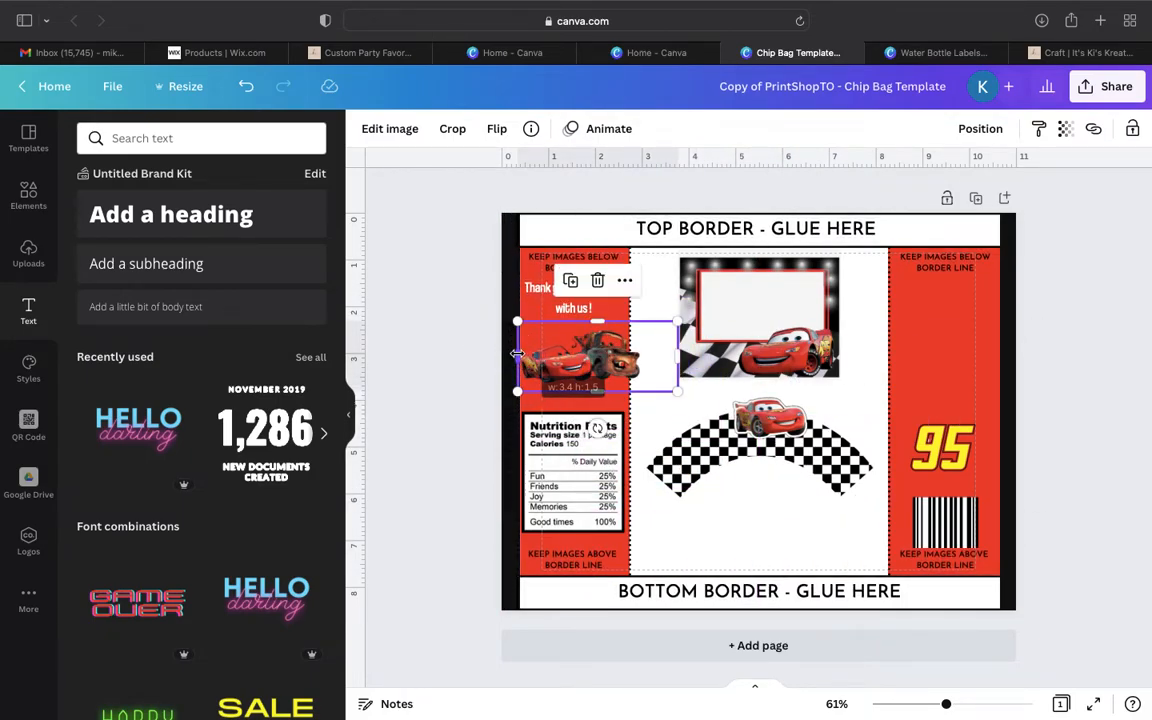
left_click_drag(669, 355, 597, 355)
right_click(597, 346)
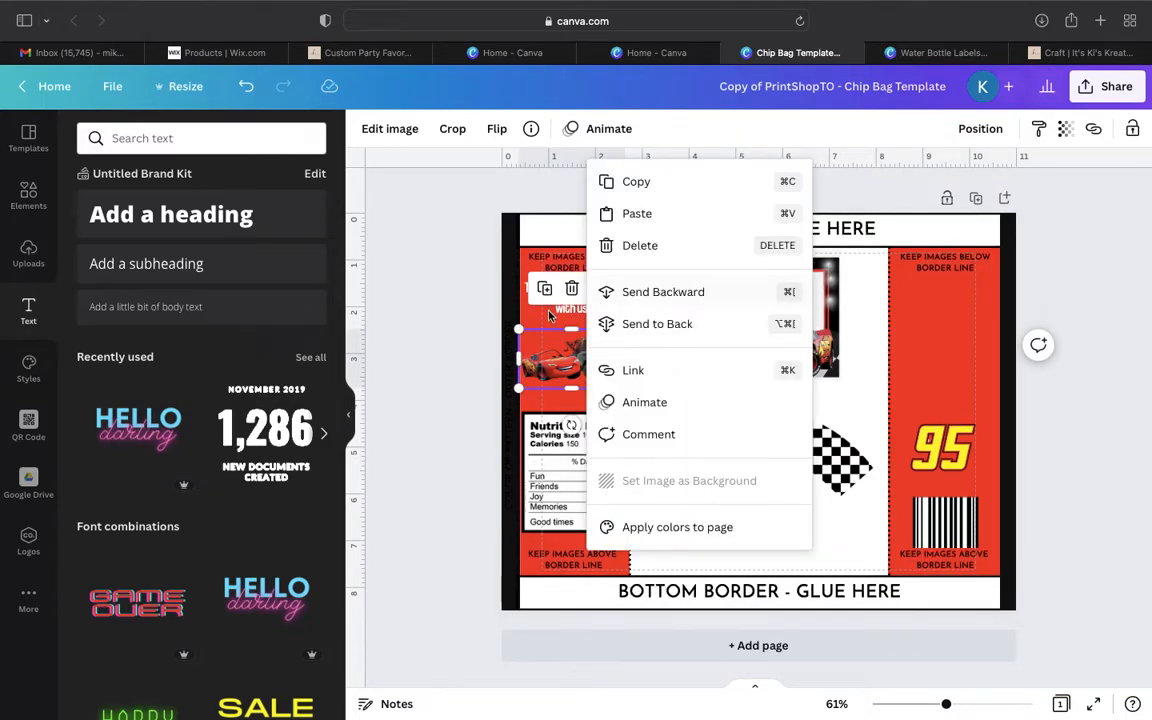
left_click(486, 337)
- Enlarge the thank-you text to size 26.3 and wrap it on two lines above the two cars
left_click(575, 302)
left_click_drag(627, 302, 600, 315)
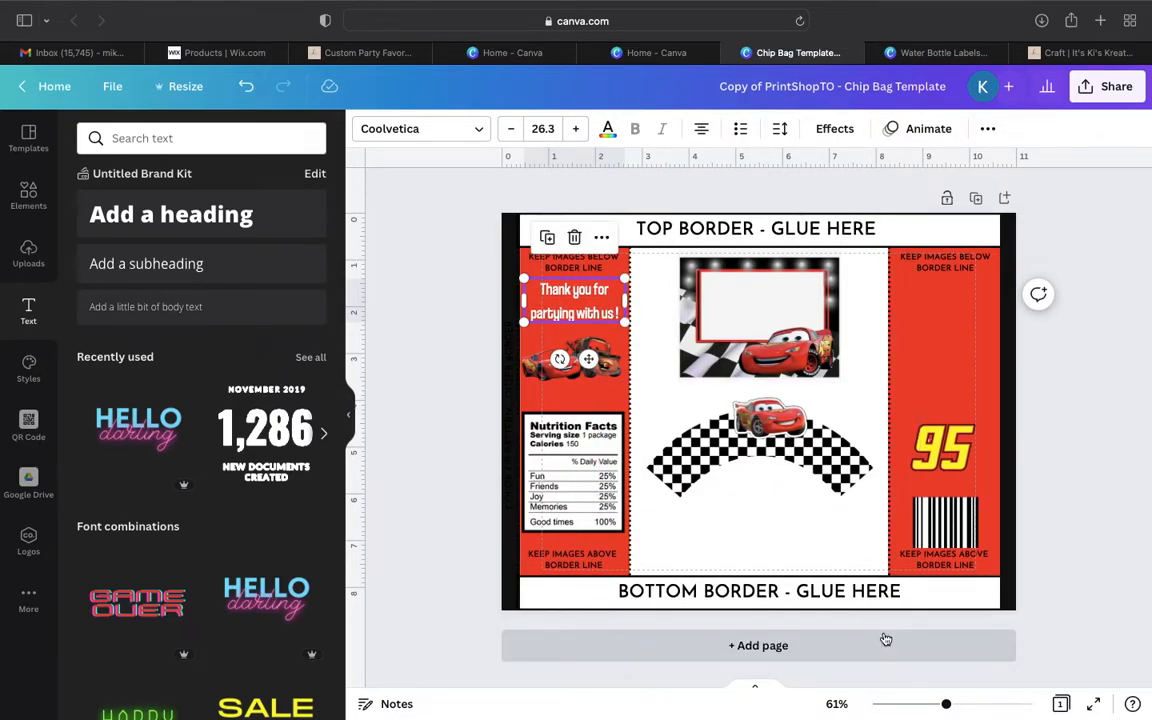
- Crop the checkered banner image's sides to about 4.9 wide, then shrink it and place it atop the barcode's red panel
left_click(896, 434)
left_click_drag(919, 449, 875, 447)
left_click_drag(599, 449, 640, 449)
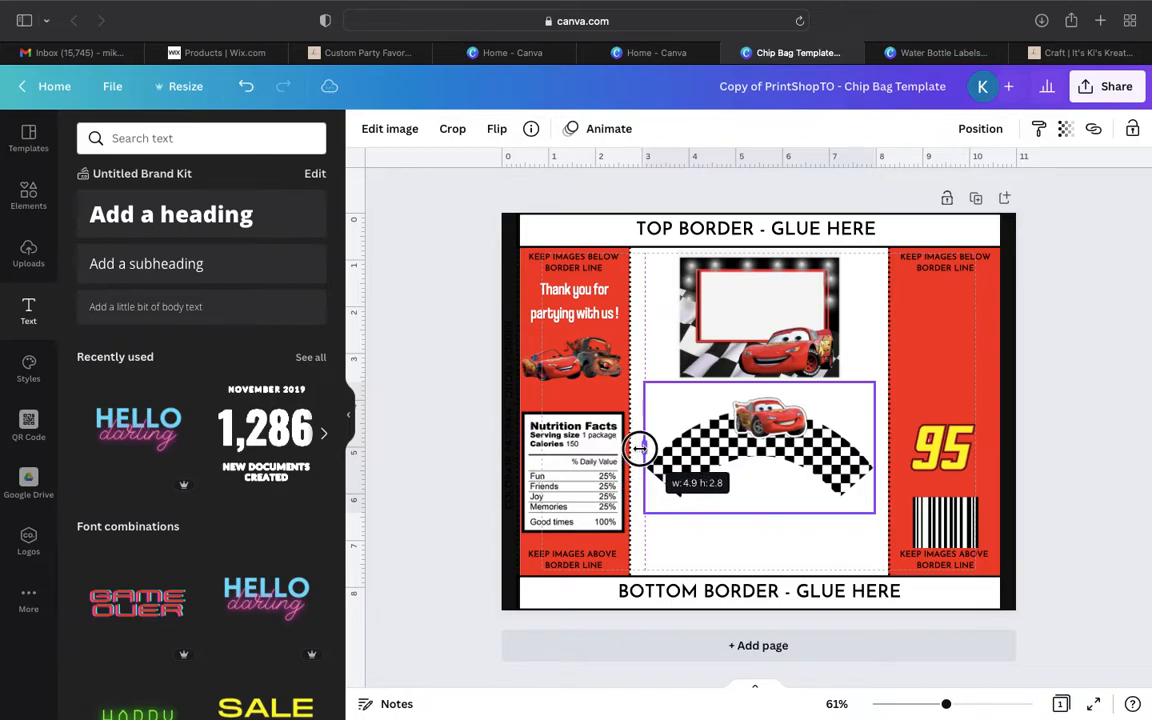
mouse_move(946, 704)
left_mouse_down()
mouse_move(969, 689)
mouse_move(955, 707)
left_mouse_up()
left_click(347, 419)
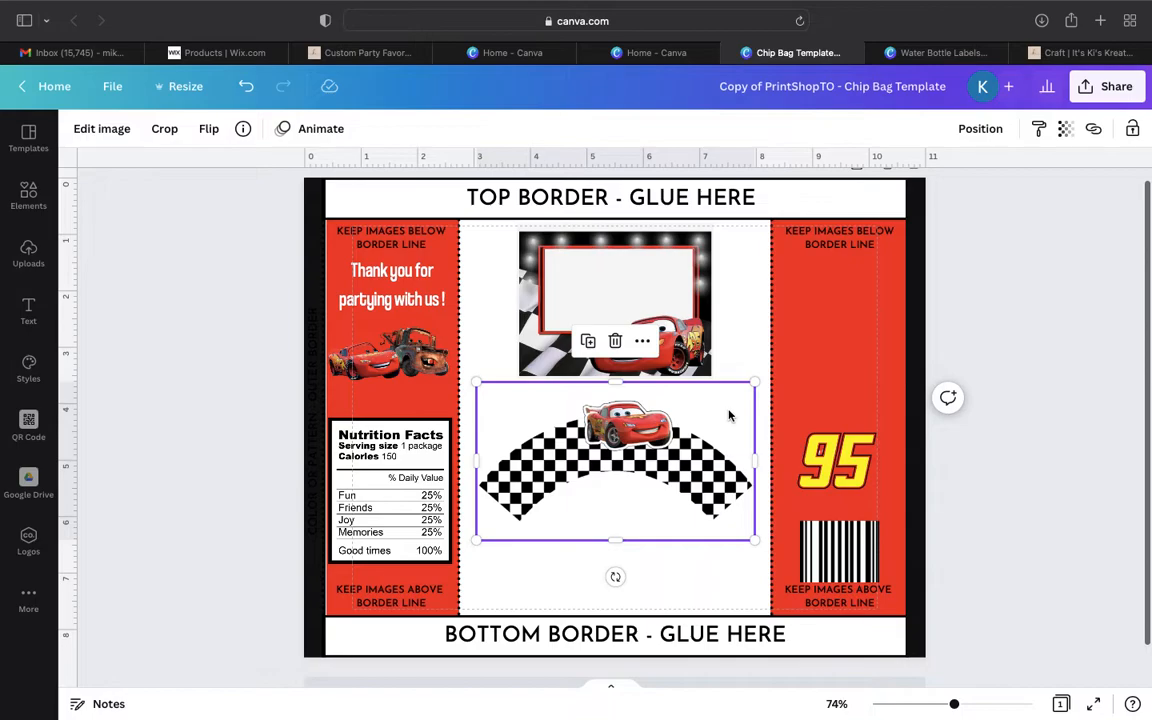
left_click_drag(752, 382, 872, 287)
- Add a subheading reading "Created By :" on the red panel below the checkered banner
left_click(28, 312)
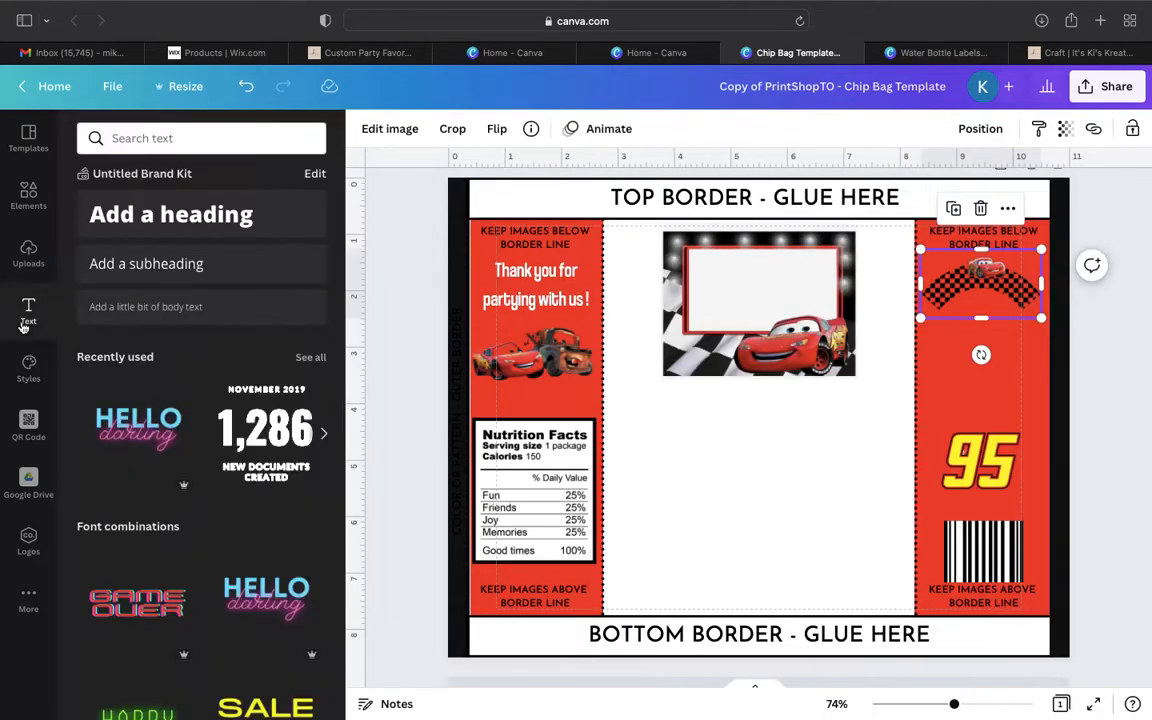
left_click(121, 264)
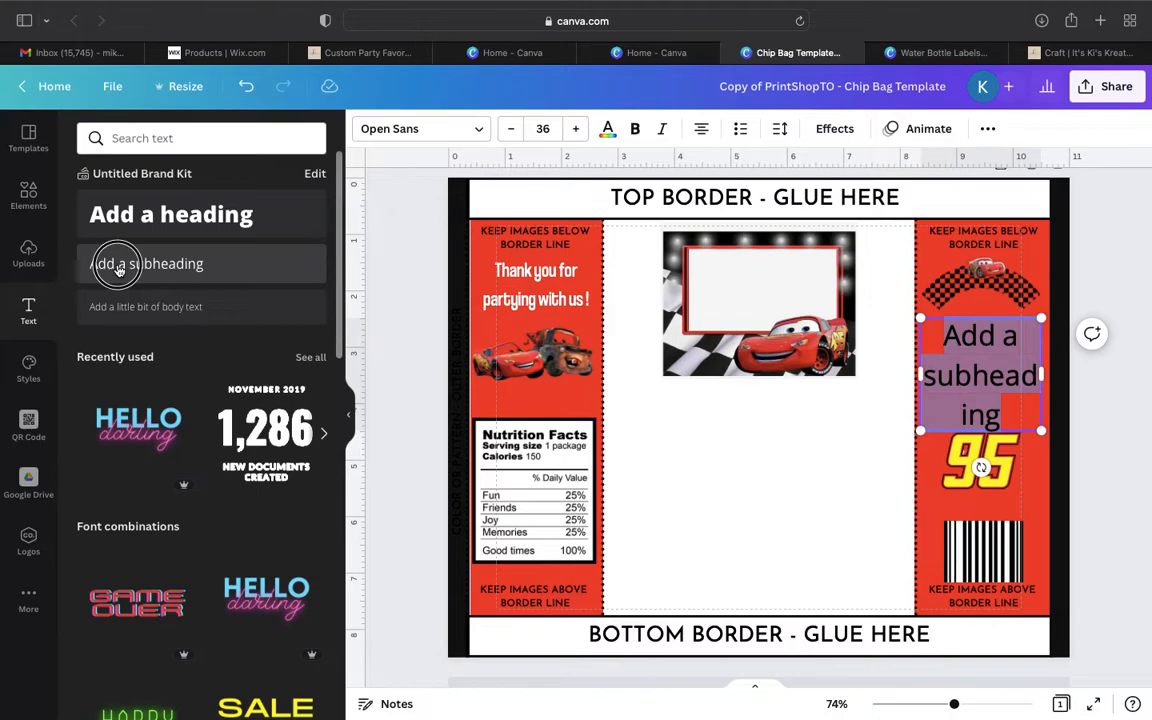
left_click(118, 266)
type("Cr")
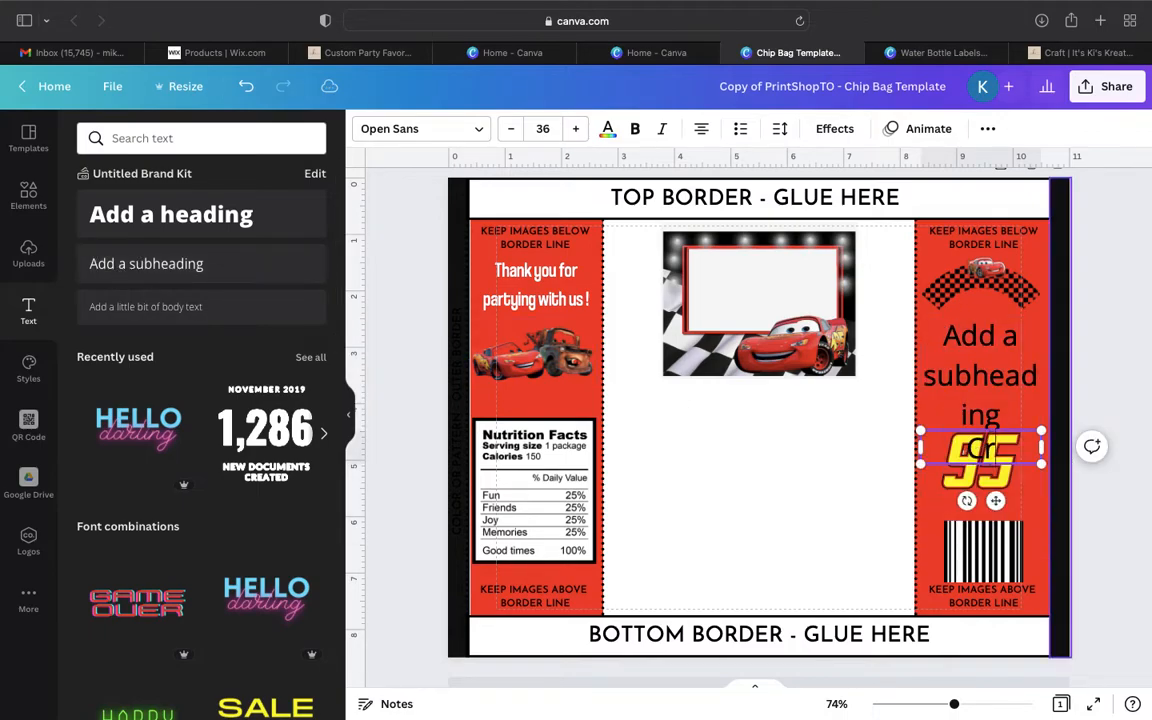
type("eated By:")
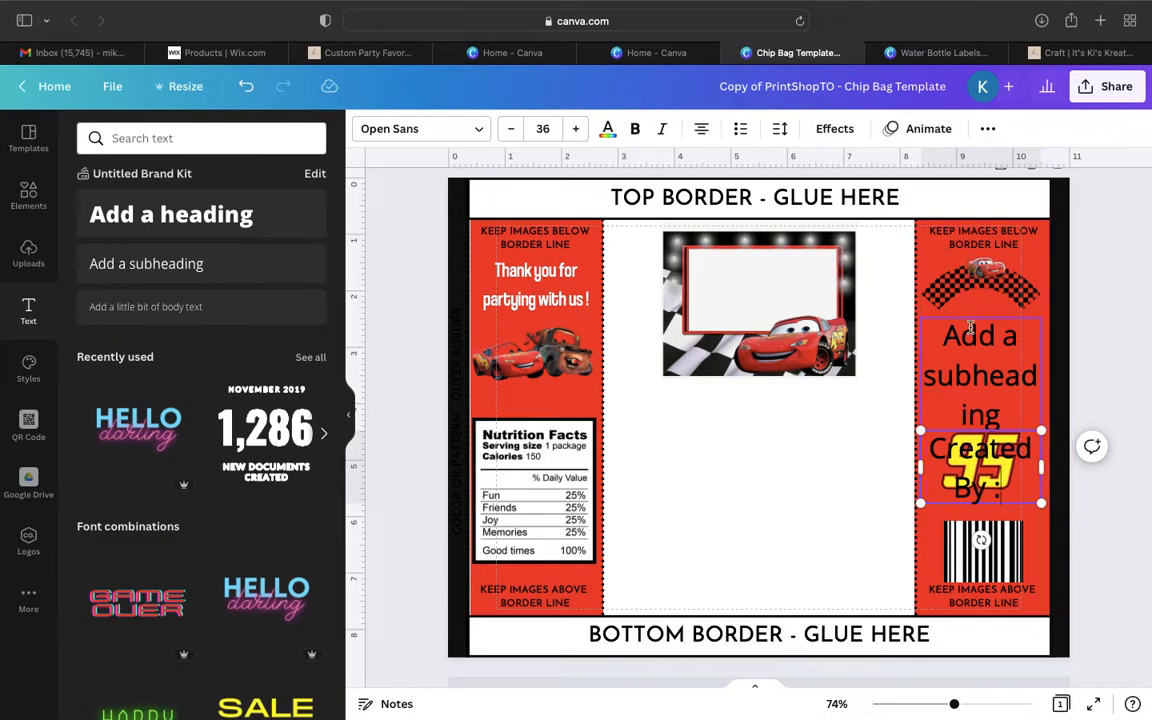
- Delete the extra placeholder subheading and place the "Created By :" text under the checkered banner at size 27.4
left_click(975, 322)
left_click(982, 277)
left_click_drag(1007, 476, 1003, 351)
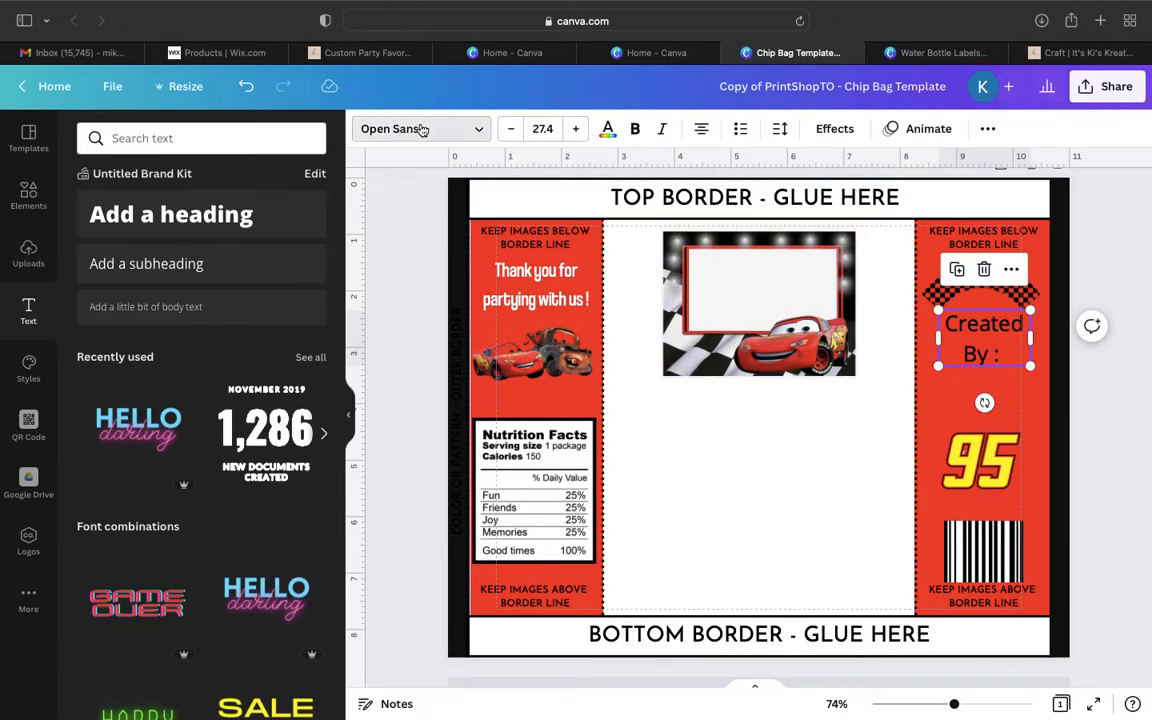
- Set the "Created By :" text to the Archivo Narrow font in white
left_click(404, 129)
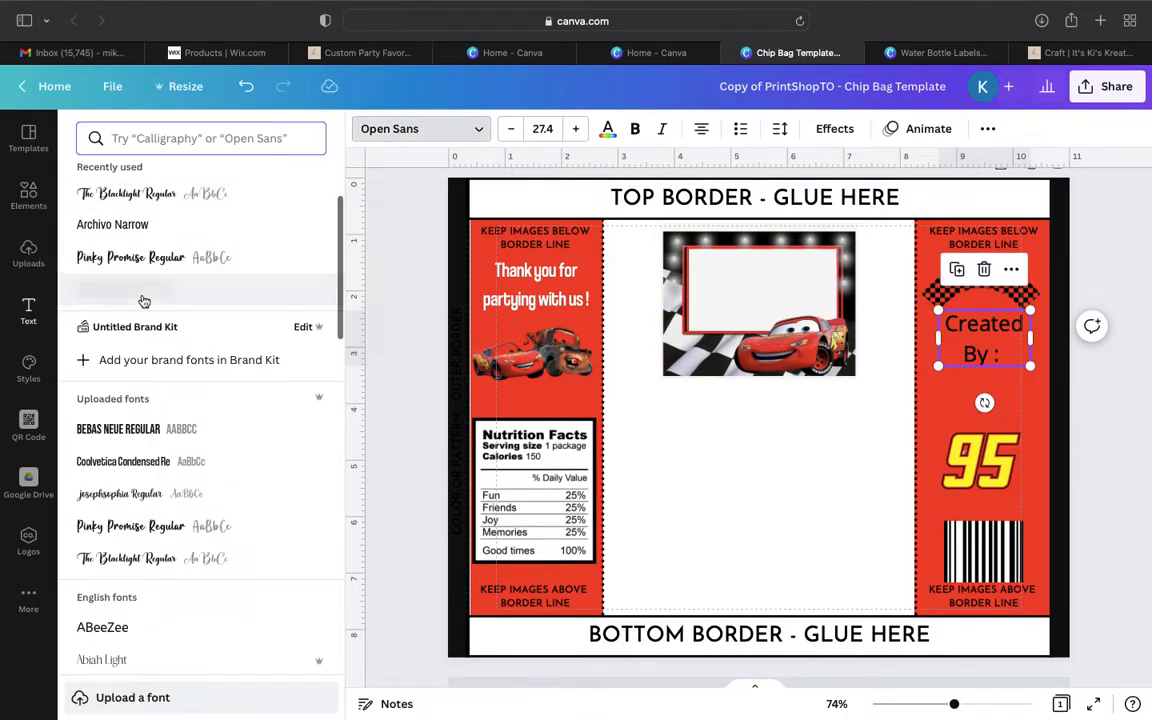
left_click(607, 131)
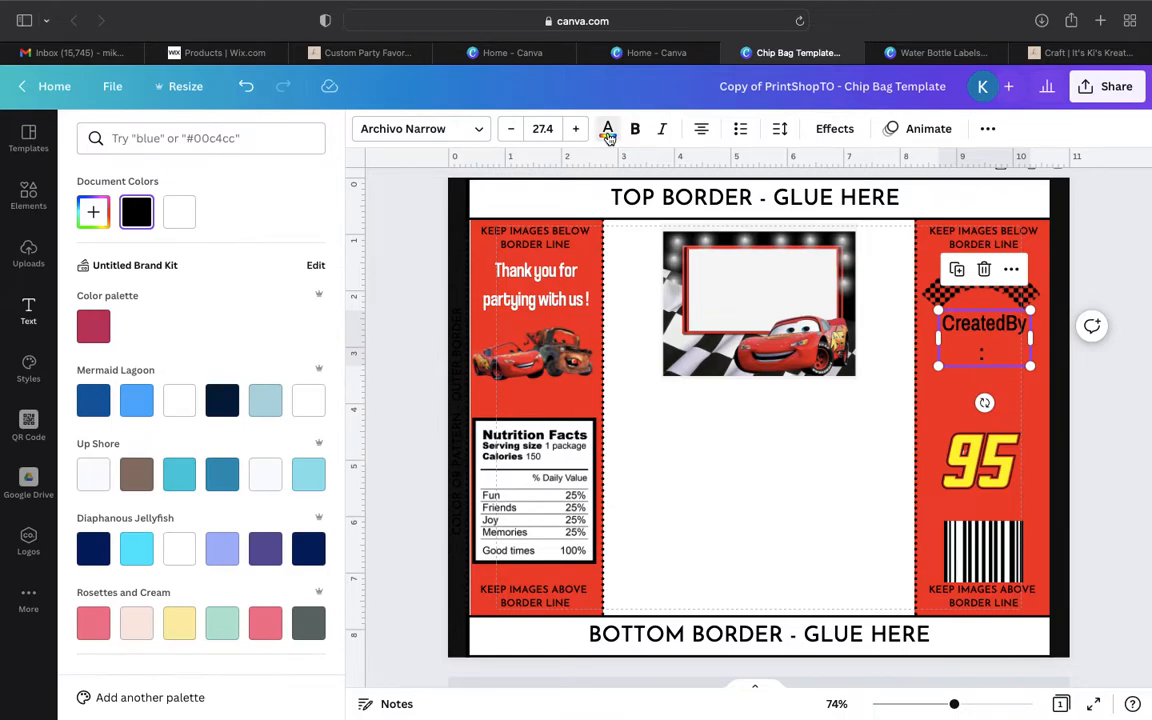
left_click(607, 131)
left_click(612, 131)
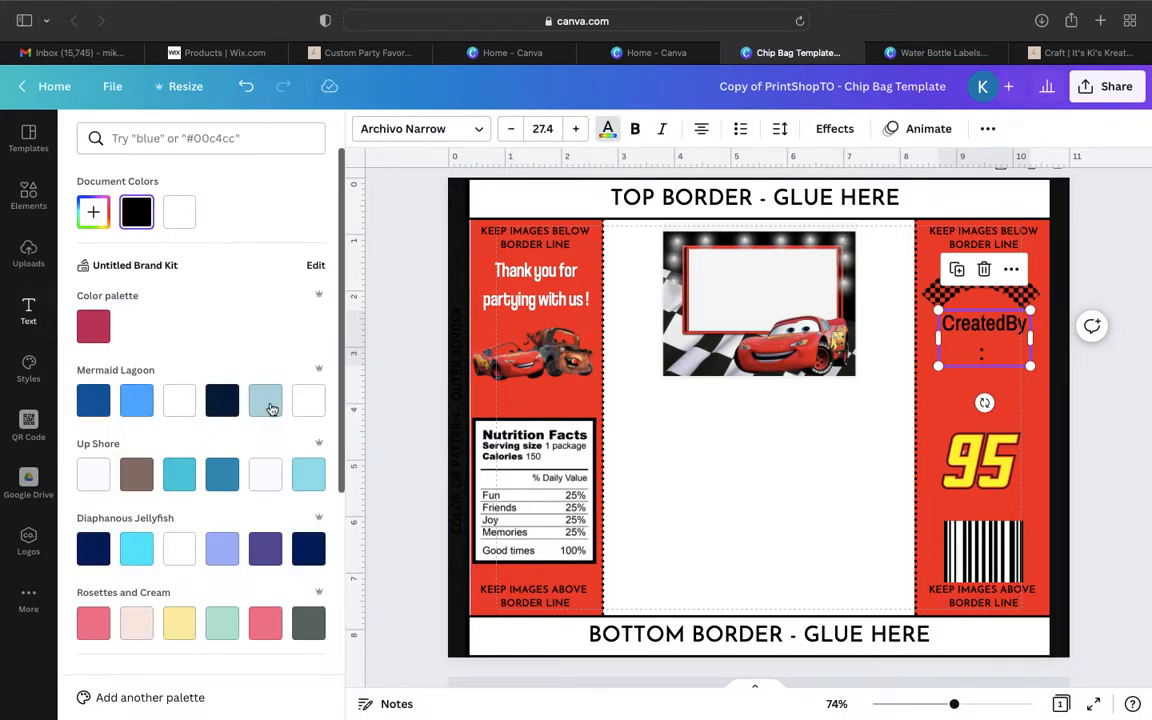
left_click(308, 400)
- Widen the "Created By :" text to one line, restore the space between its words and center it under the banner
left_click_drag(1030, 338, 1050, 336)
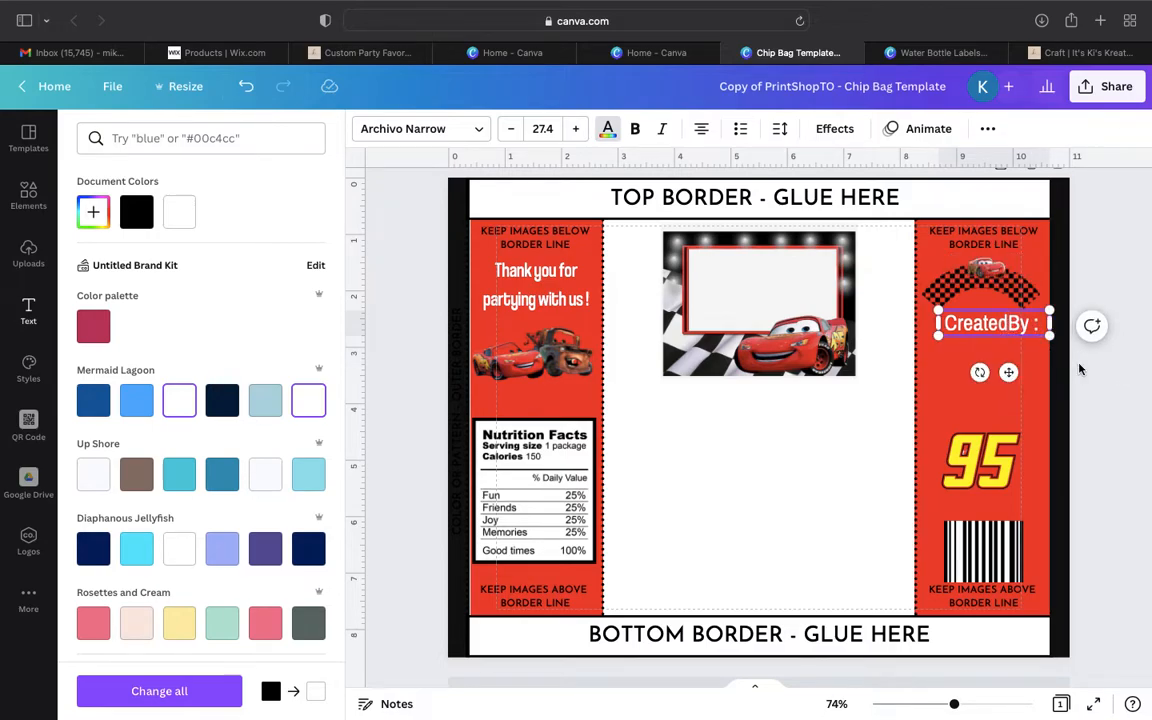
left_click_drag(1008, 372, 995, 387)
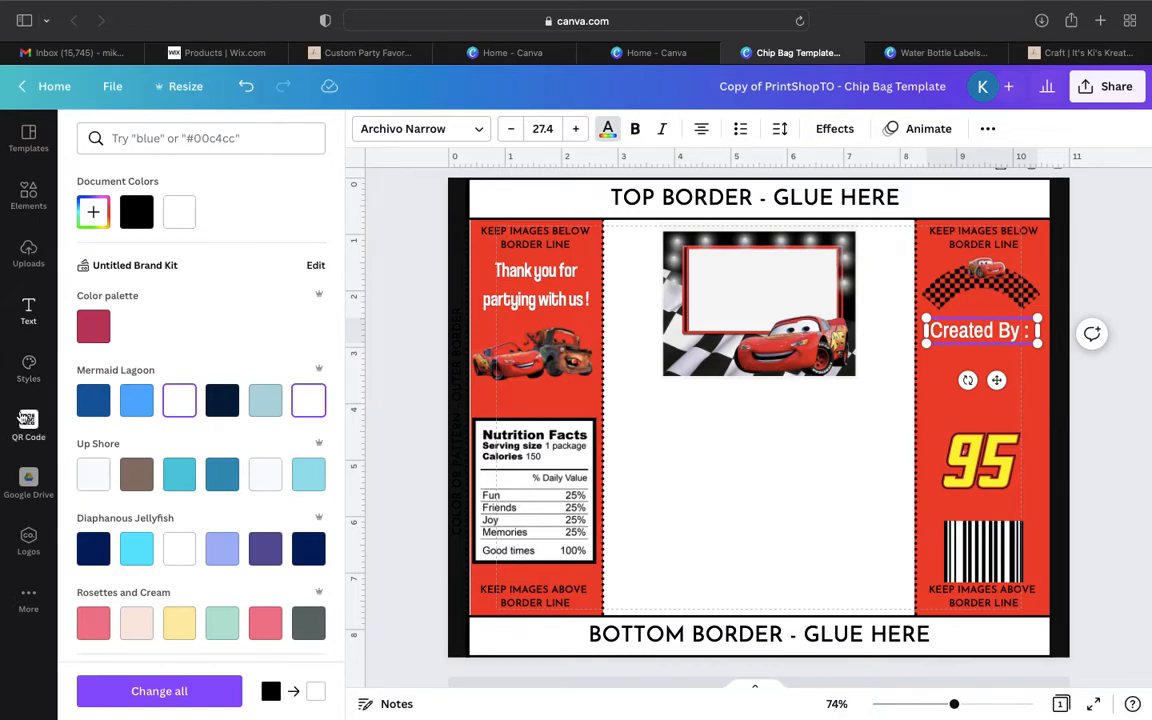
- Copy the itskiskreations.com shop URL from its browser tab and return to the chip bag design
mouse_move(432, 7)
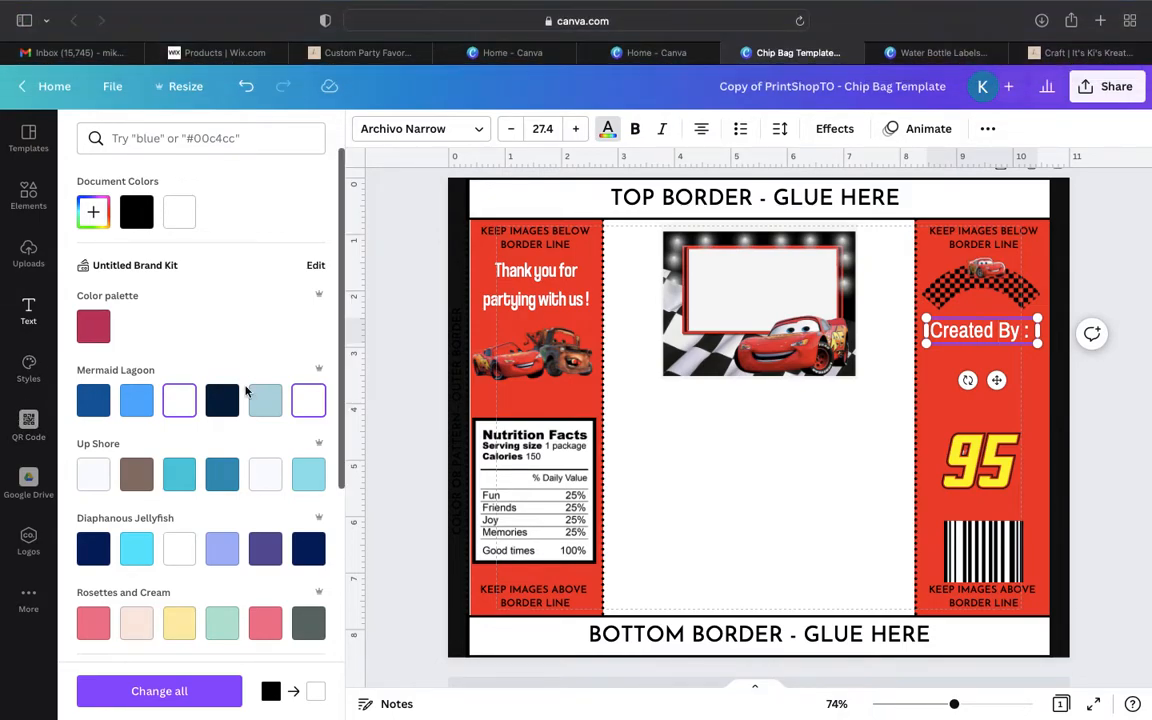
left_click(1087, 53)
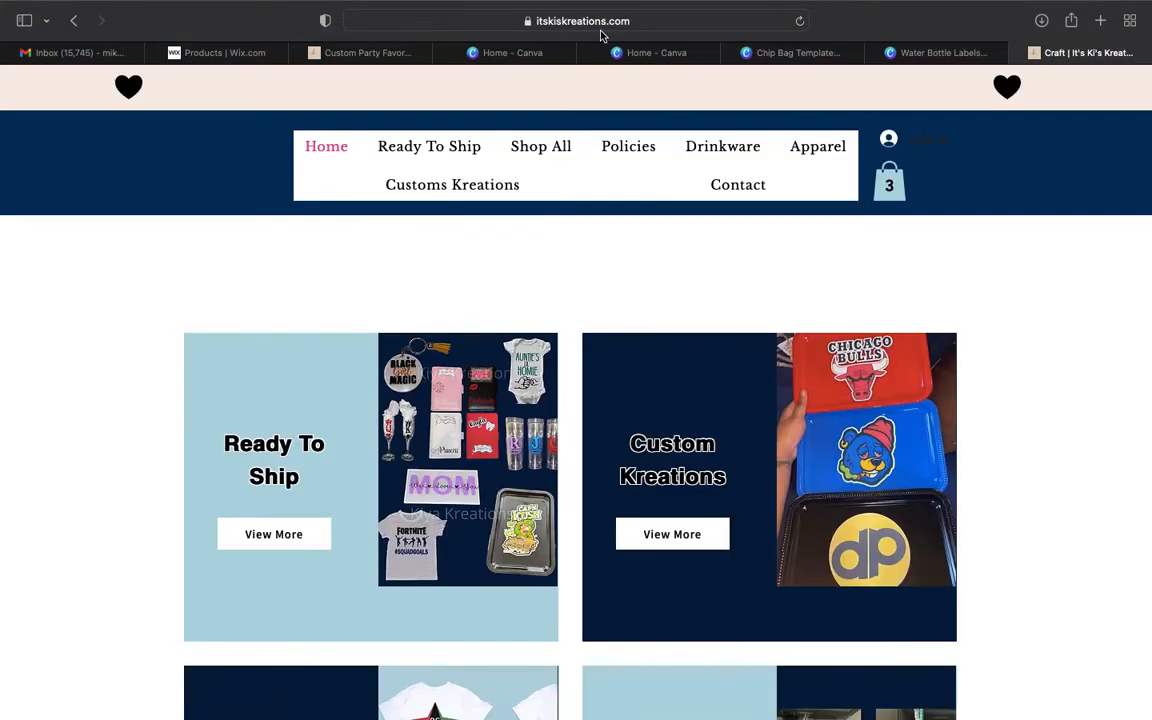
left_click(601, 24)
key("super+c")
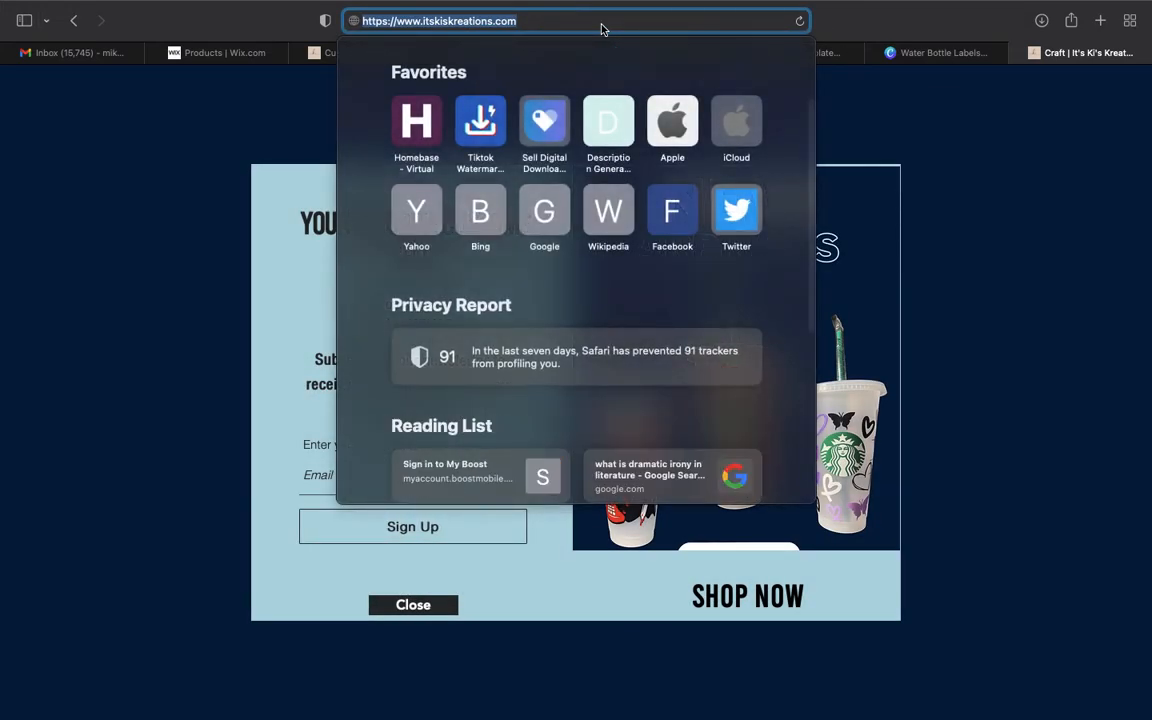
left_click(977, 21)
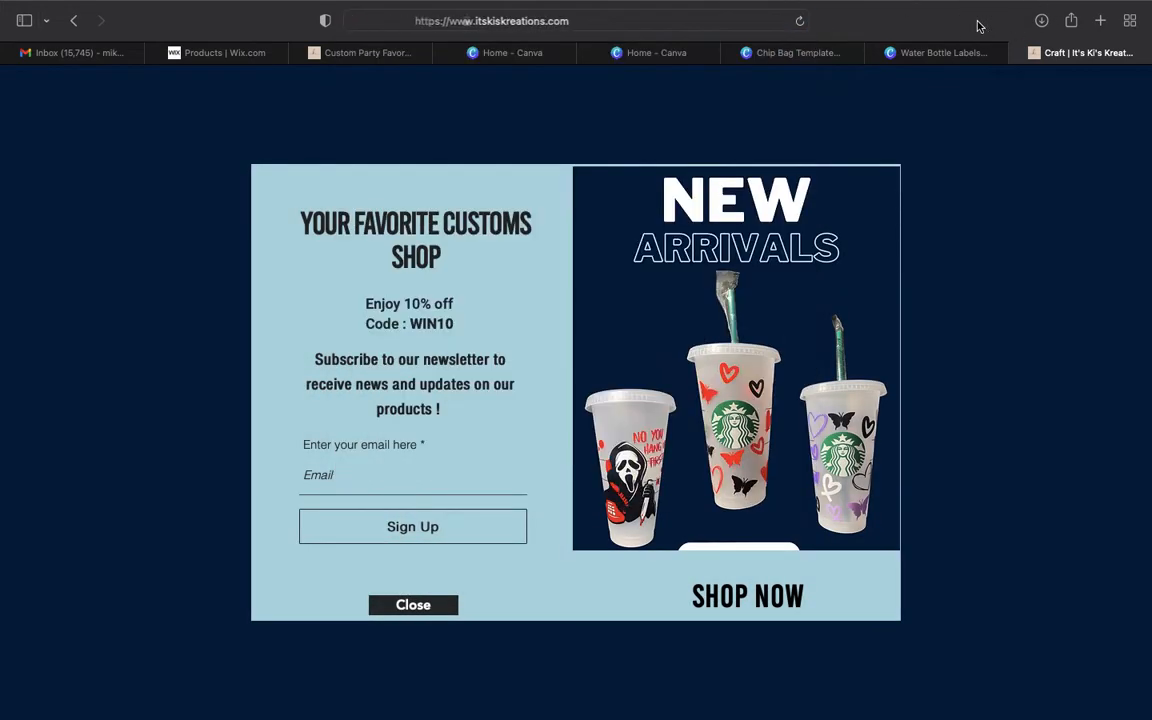
left_click(950, 53)
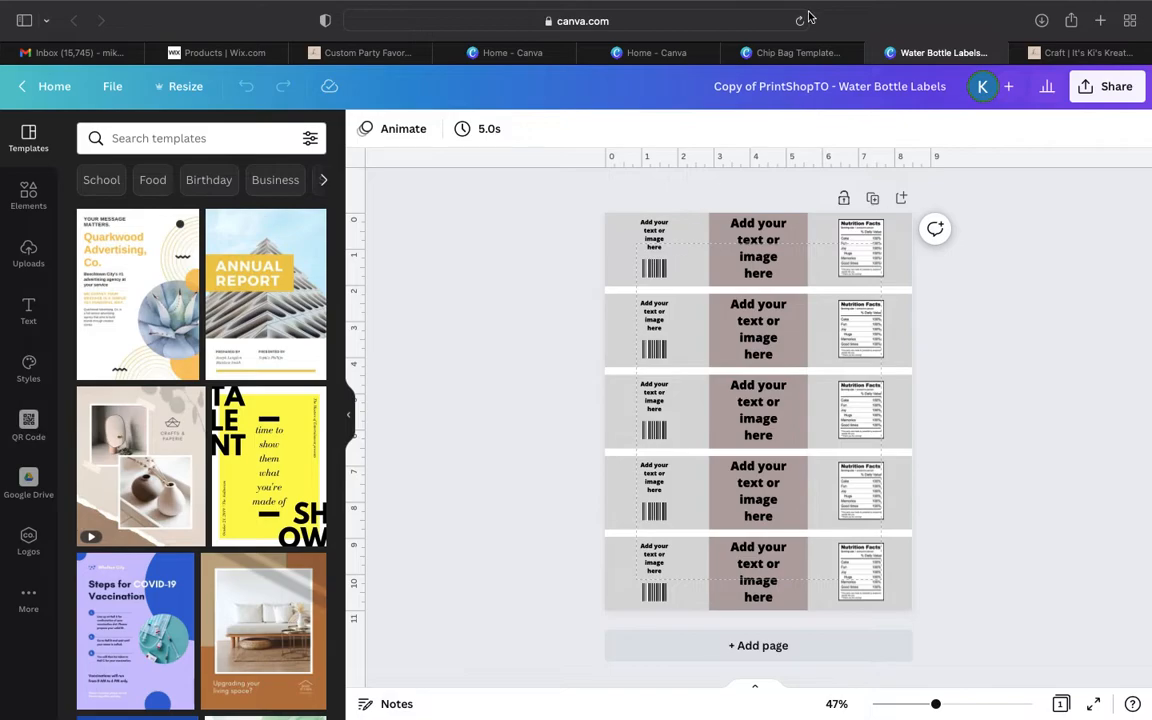
left_click(792, 57)
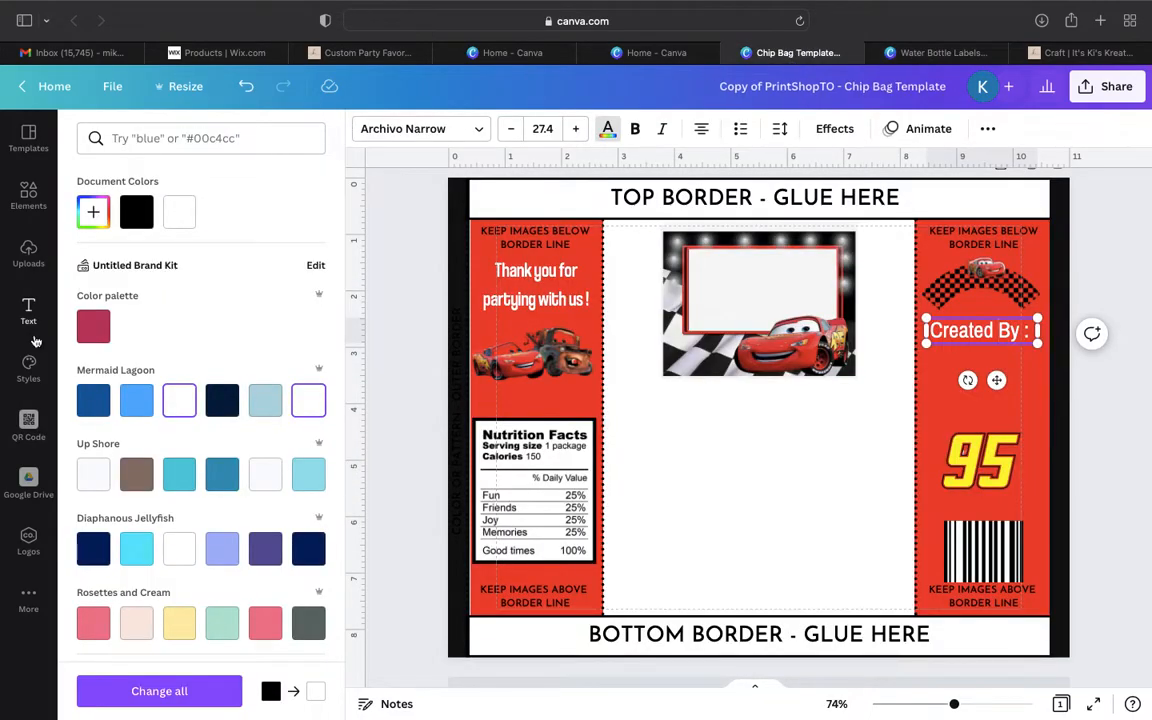
left_click(29, 428)
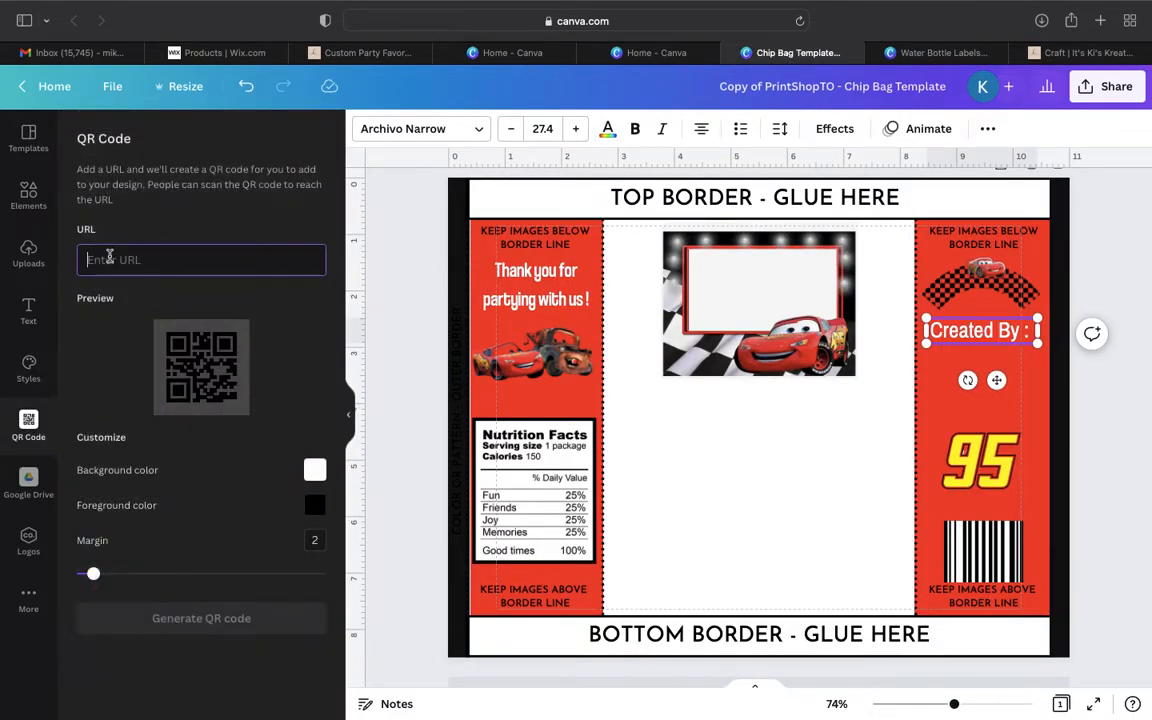
key("super+v")
left_click(260, 620)
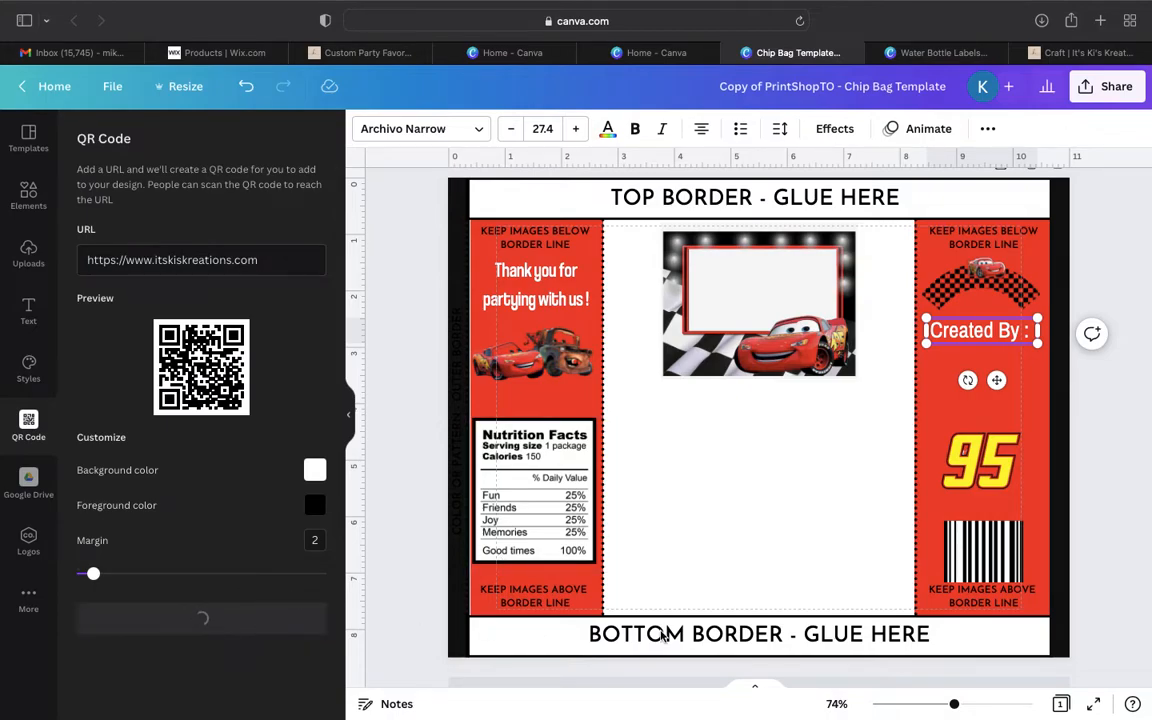
- Shrink the "95" image just above the barcode and fit the scaled-down QR code between it and the "Created By :" text
left_click(1000, 442)
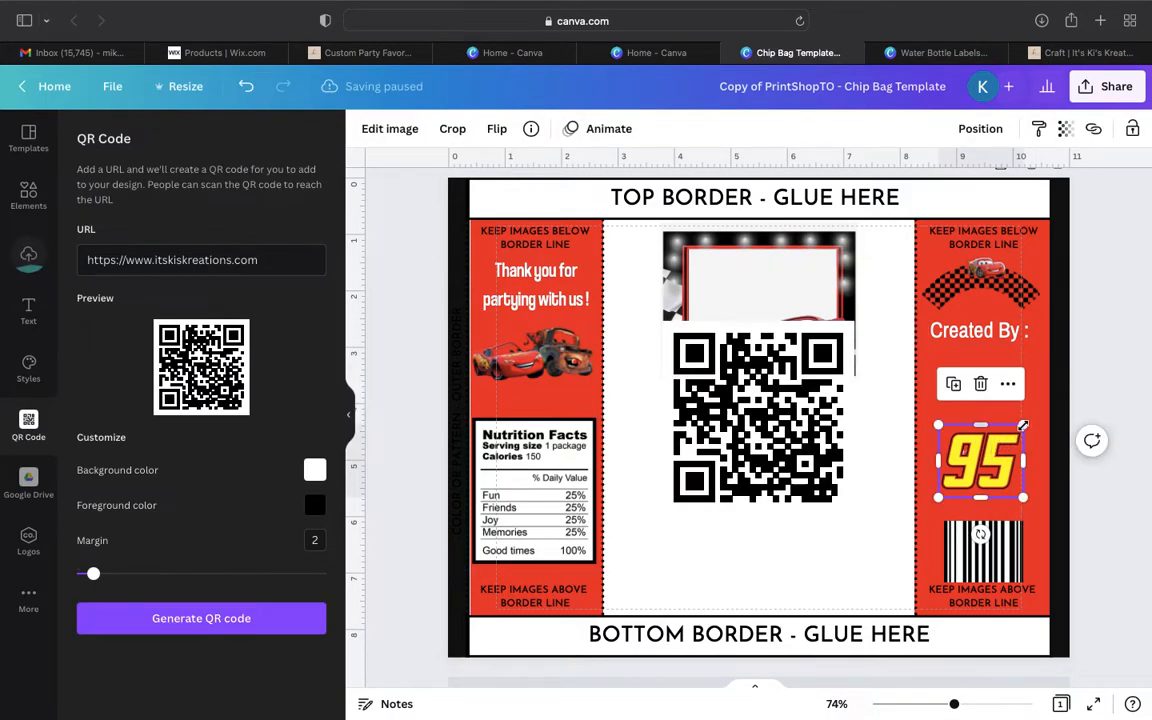
left_click_drag(1016, 434, 992, 492)
left_click(802, 446)
left_click_drag(853, 322, 750, 450)
left_click_drag(689, 498, 978, 426)
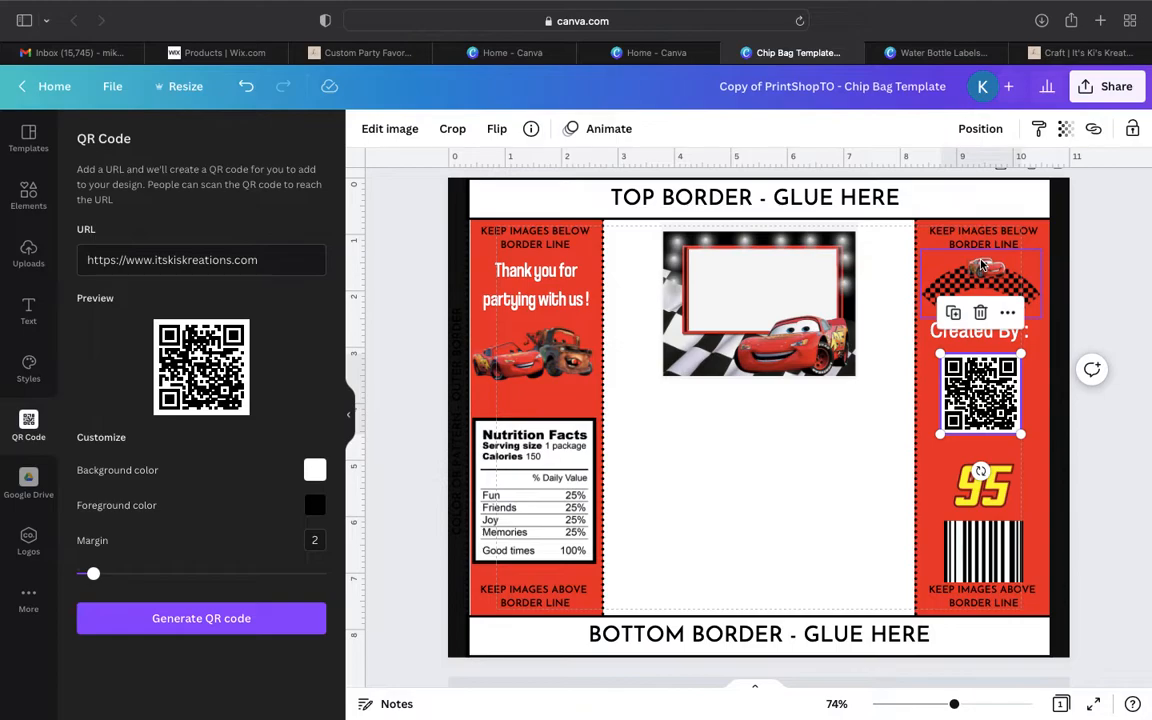
- Enlarge the Lightning McQueen frame image and center it near the upper edge of the white middle panel
scroll(900, 340, "down", 1)
left_click(850, 318)
left_click_drag(857, 334, 898, 366)
left_click_drag(829, 312, 806, 314)
scroll(808, 323, "up", 2)
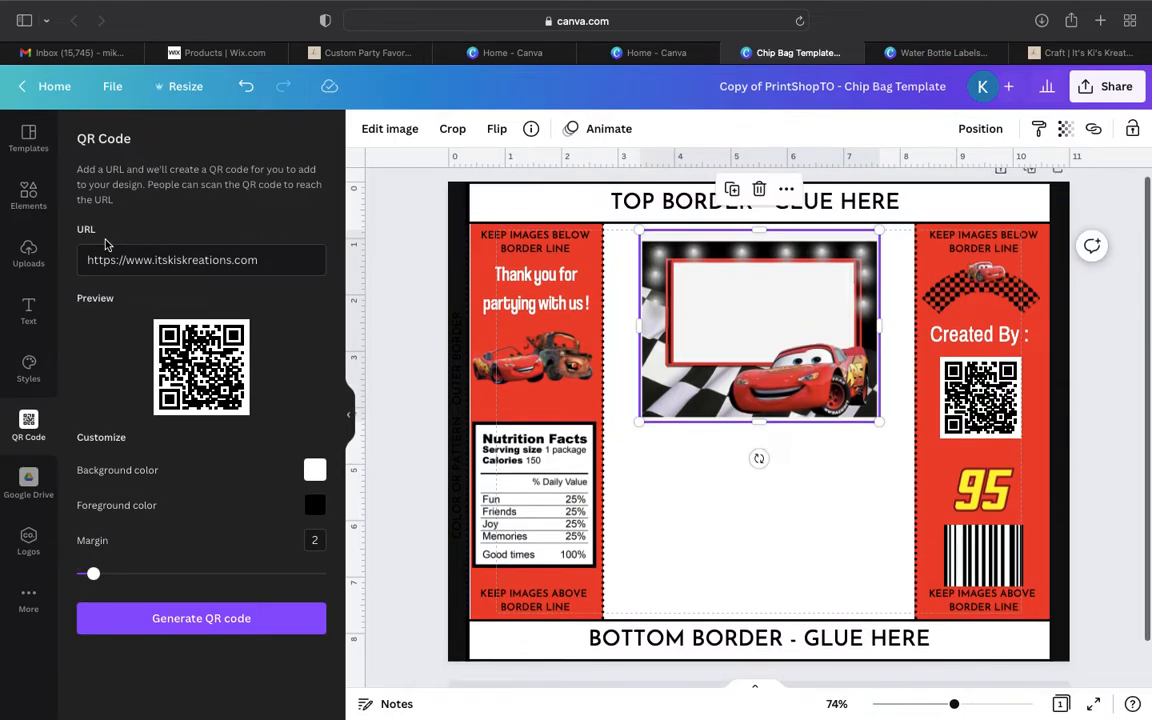
- Add a heading reading "Happy 5th Birthday" to the white middle panel
left_click(28, 308)
left_click(160, 231)
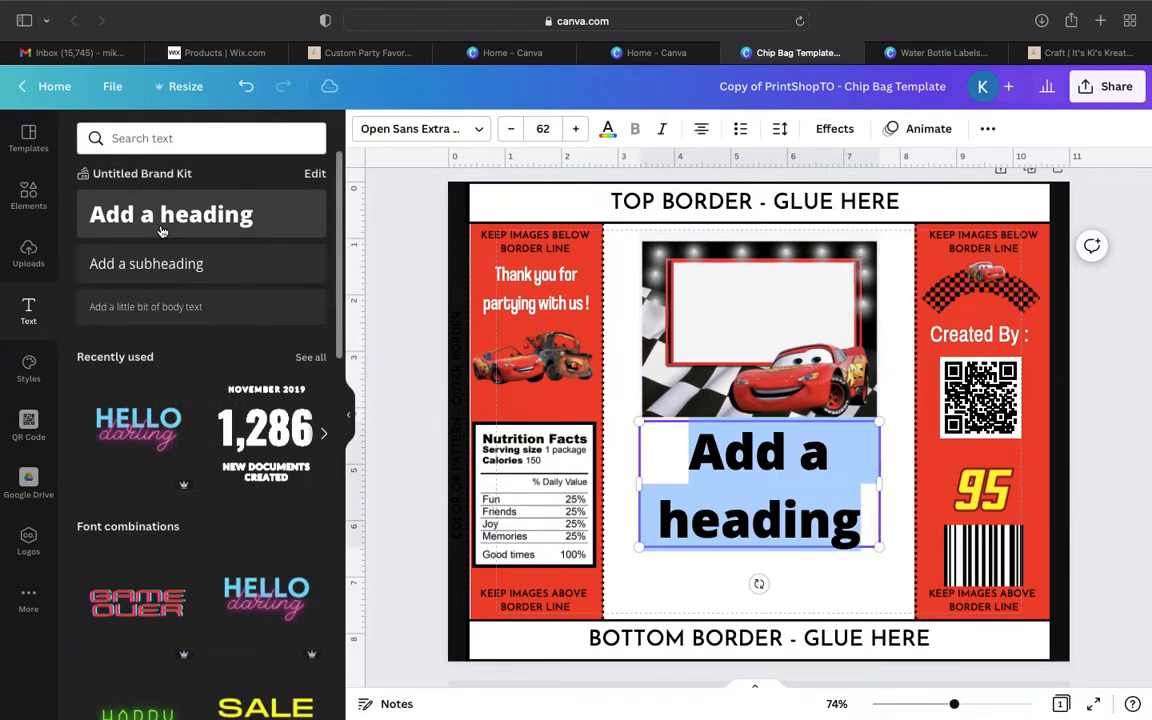
type("Happy 5th Birthday")
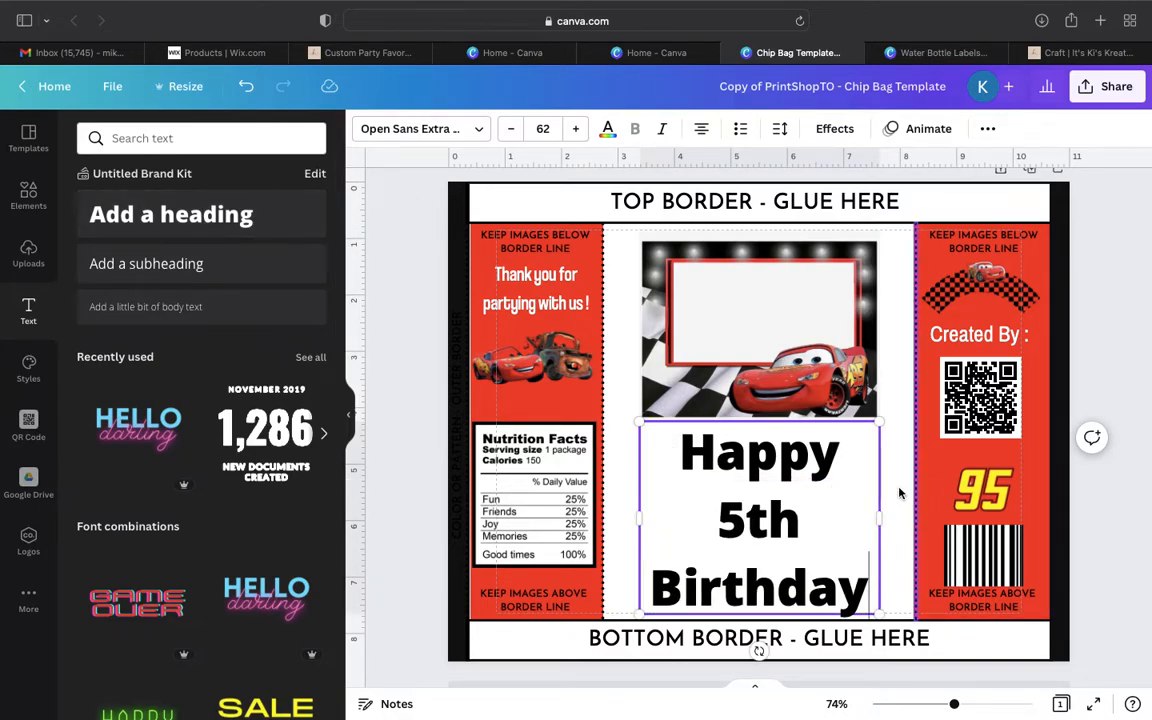
- Set the "Happy 5th Birthday" heading to The Blacklight font and scale it down to fit the frame image
left_click(399, 128)
left_click(235, 232)
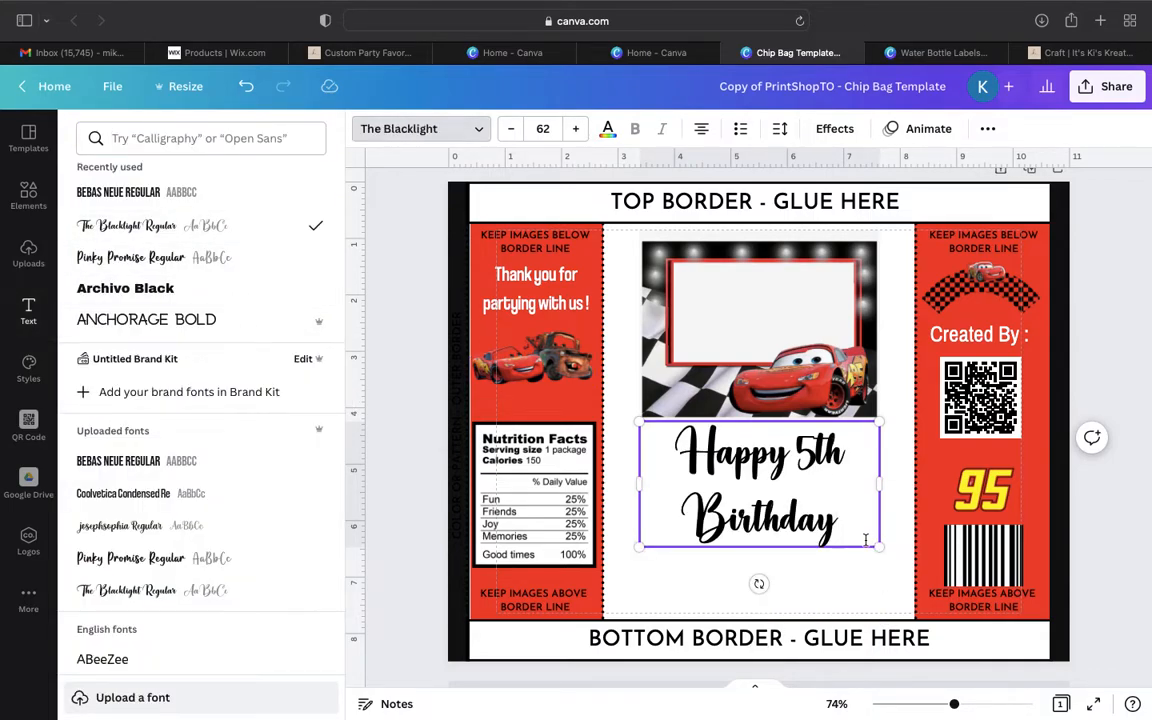
left_click_drag(878, 546, 823, 517)
left_click(773, 467)
left_click(879, 486)
double_click(779, 476)
left_click(857, 440)
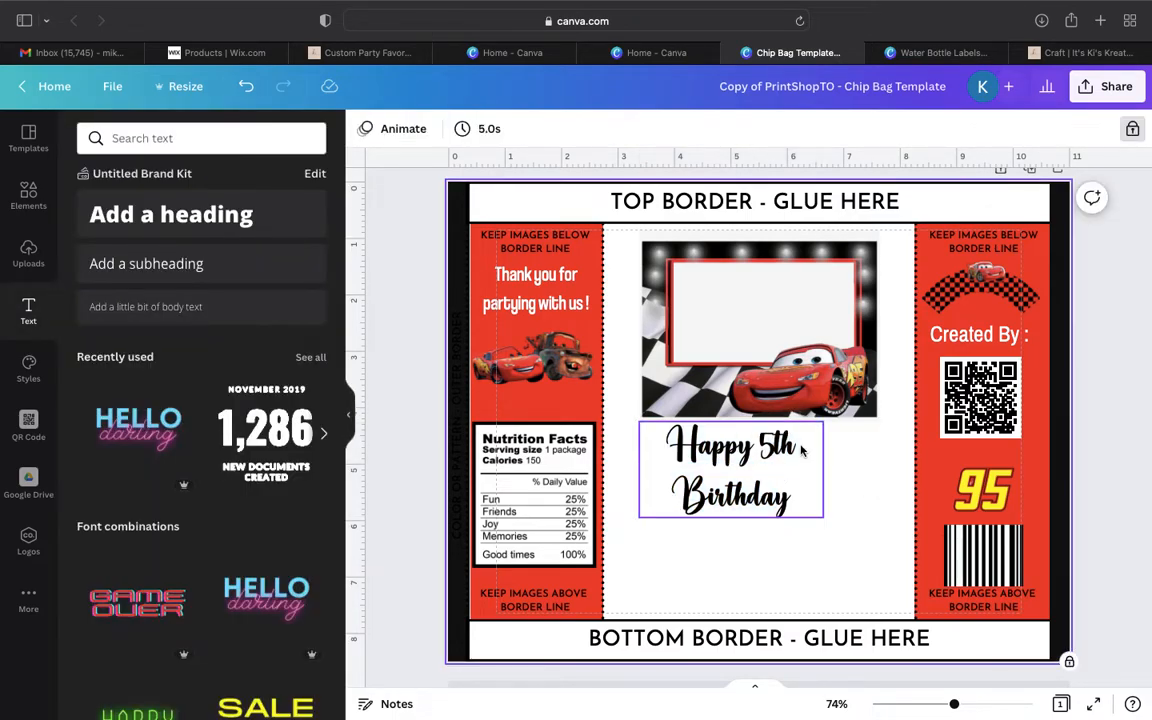
- Move the "Happy 5th Birthday" heading inside the Cars frame image and shrink it slightly to fit
left_click_drag(801, 451, 821, 298)
left_click_drag(857, 366, 829, 350)
left_click_drag(793, 302, 797, 305)
left_click(730, 534)
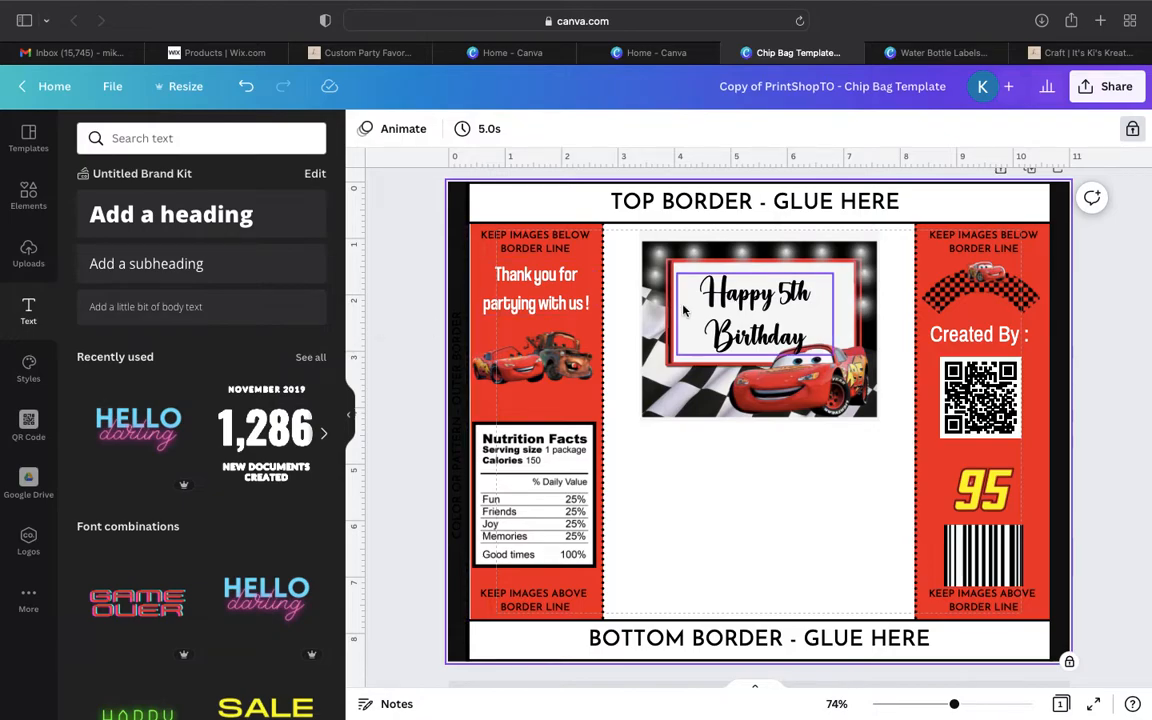
- Try deleting the box around the "BOTTOM BORDER - GLUE HERE" text, and undo the deletion
scroll(687, 528, "down", 2)
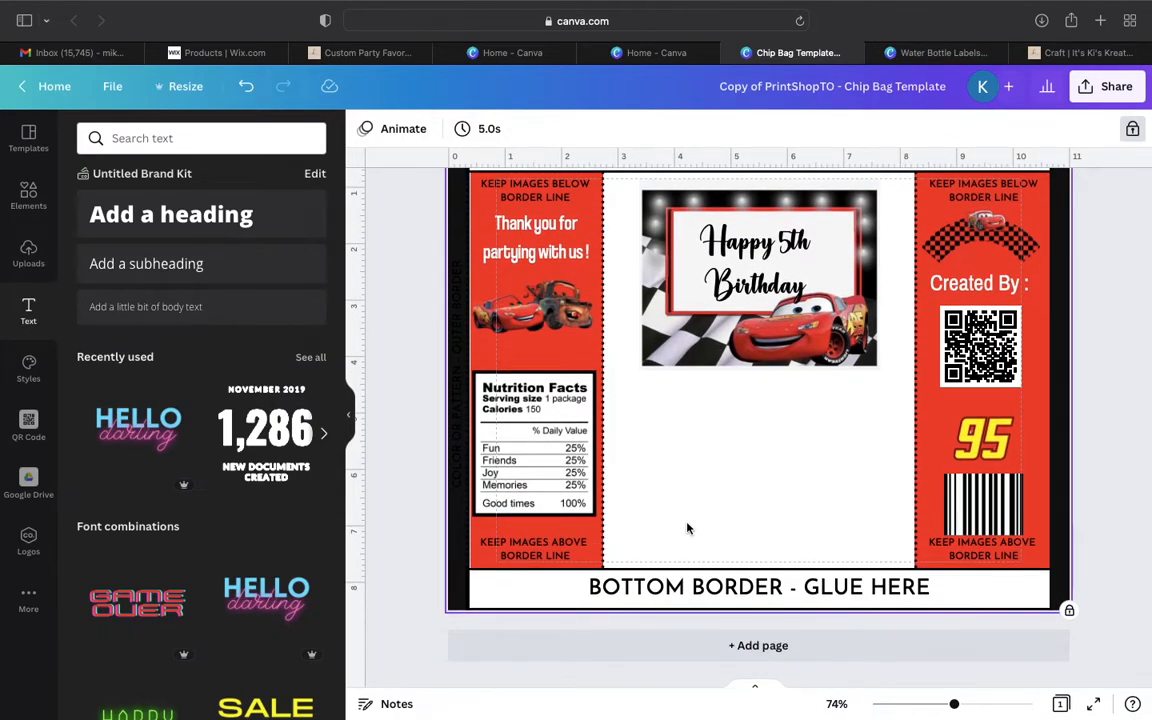
left_click(694, 586)
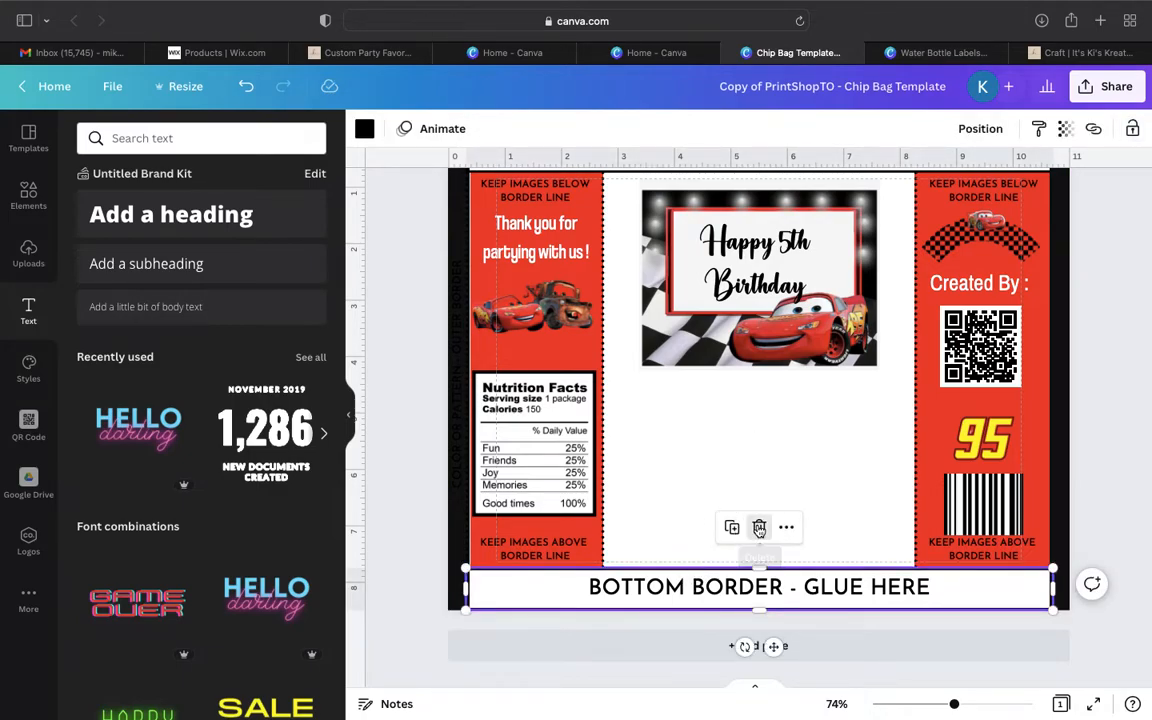
left_click(760, 527)
left_click(249, 91)
scroll(1123, 492, "up", 2)
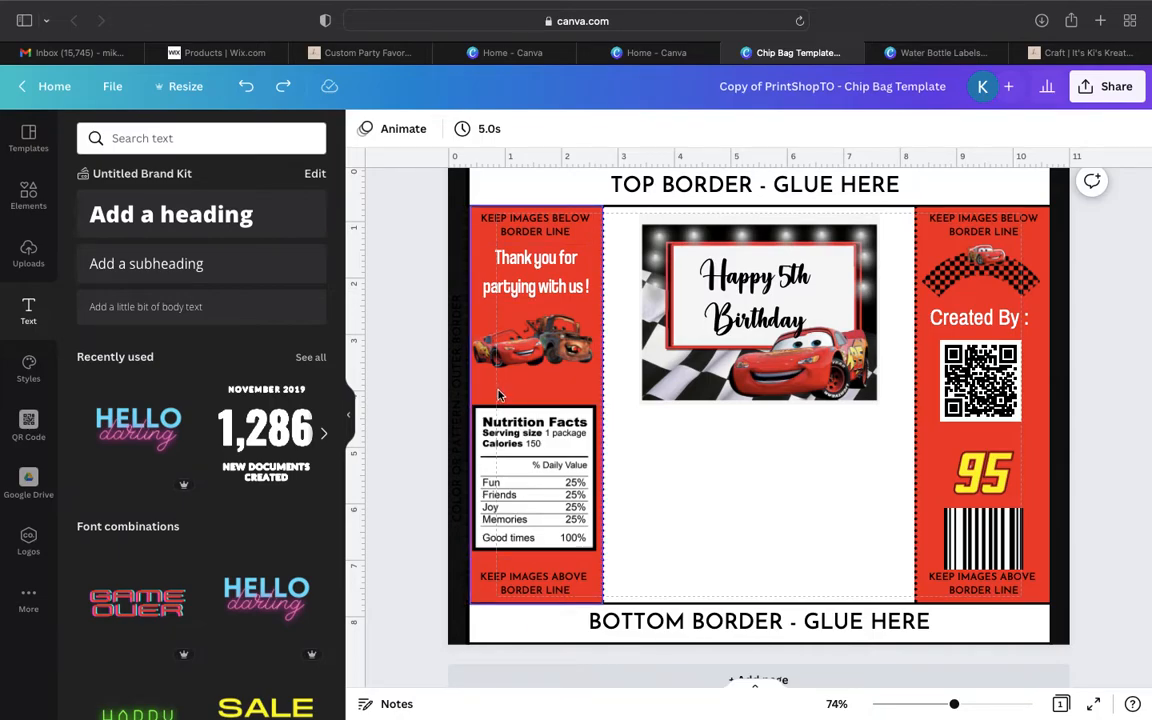
- Extend the outer edge of the red thank-you panel to meet the black border strip
left_click(454, 393)
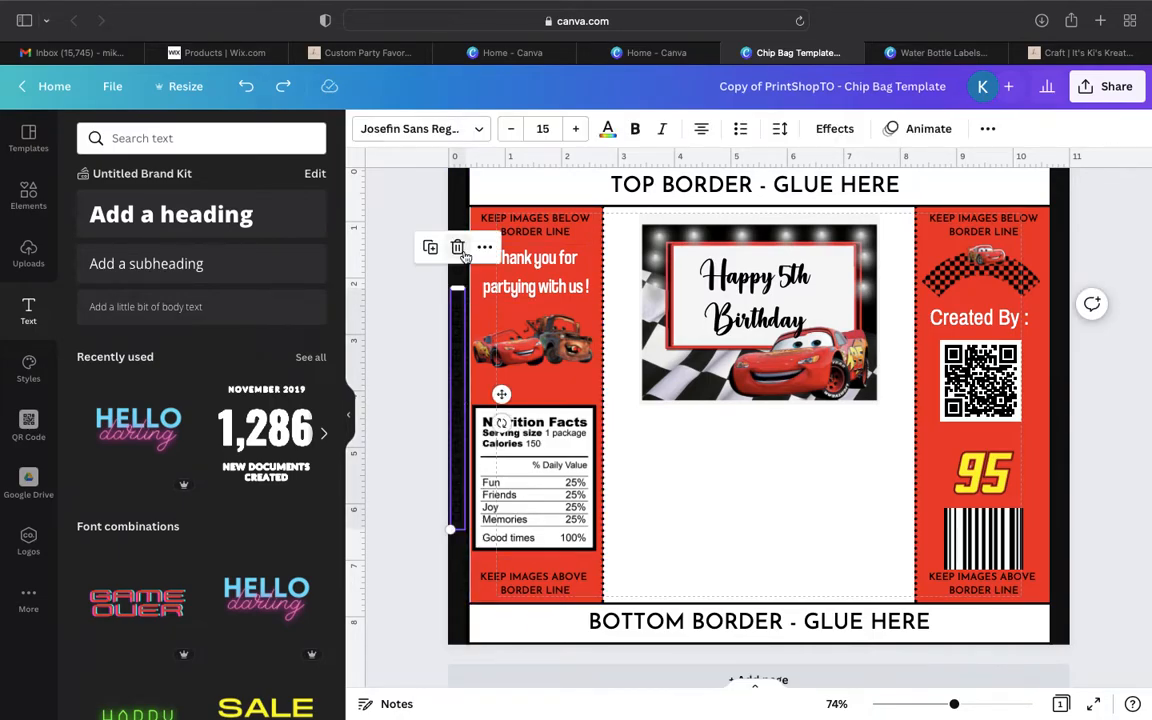
left_click(456, 205)
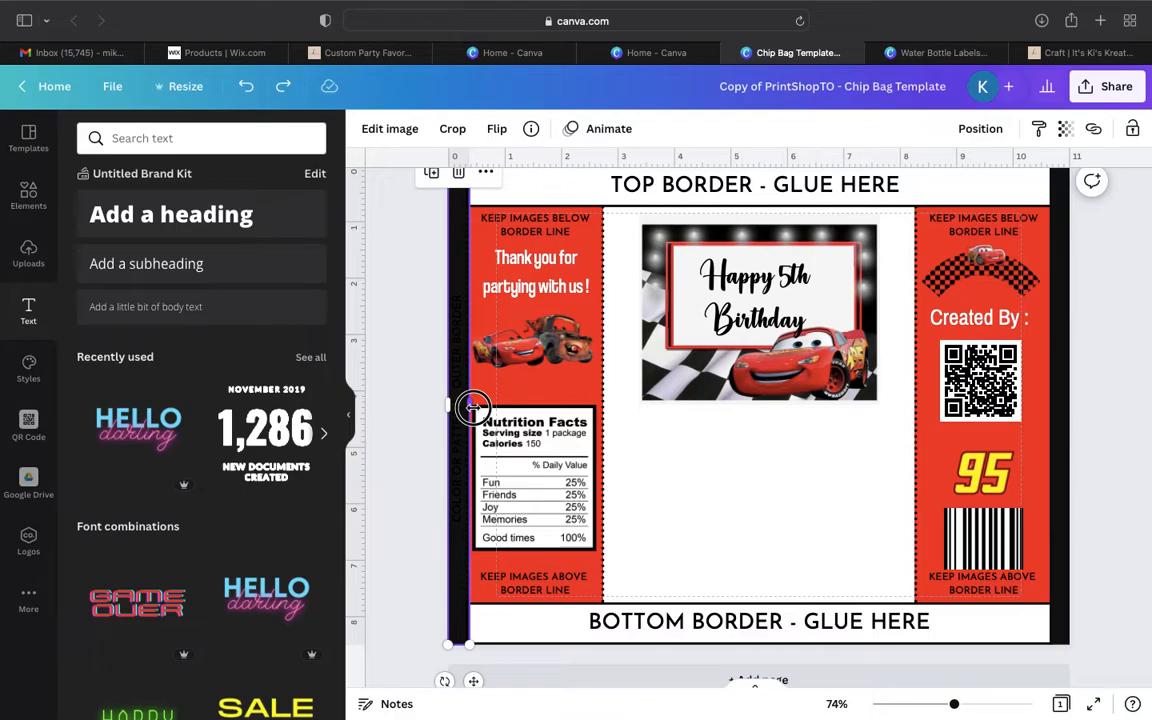
left_click_drag(477, 408, 474, 406)
left_click(489, 385)
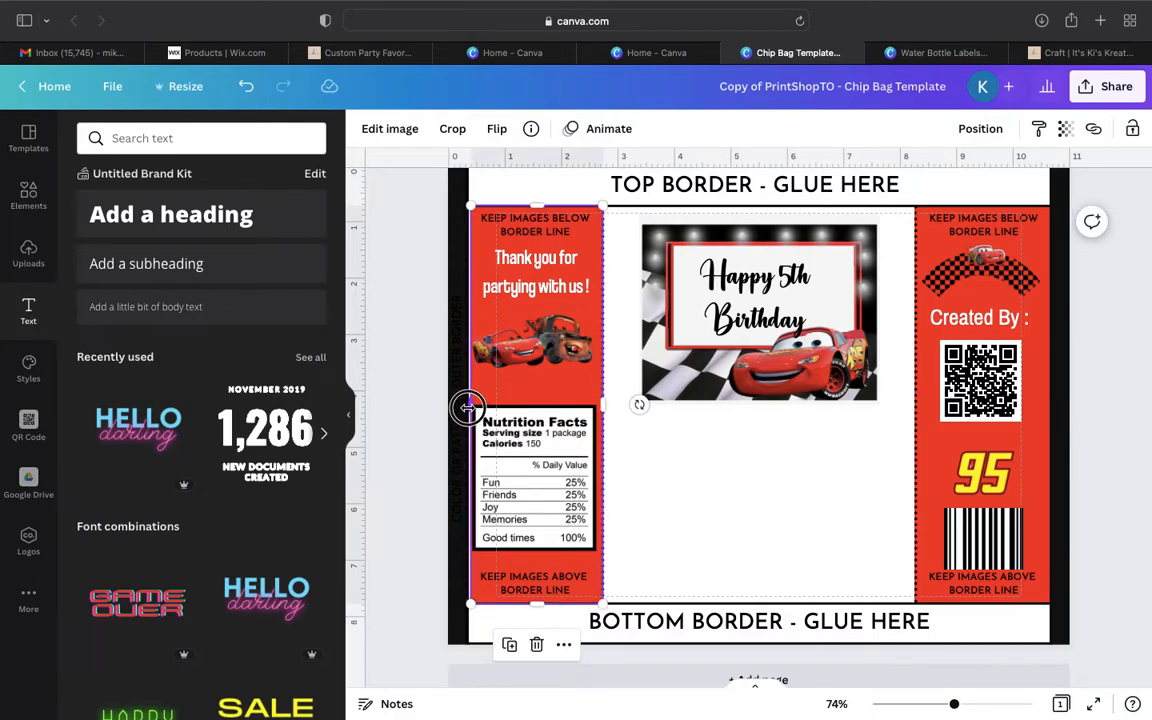
left_click_drag(466, 408, 468, 407)
left_click(432, 408)
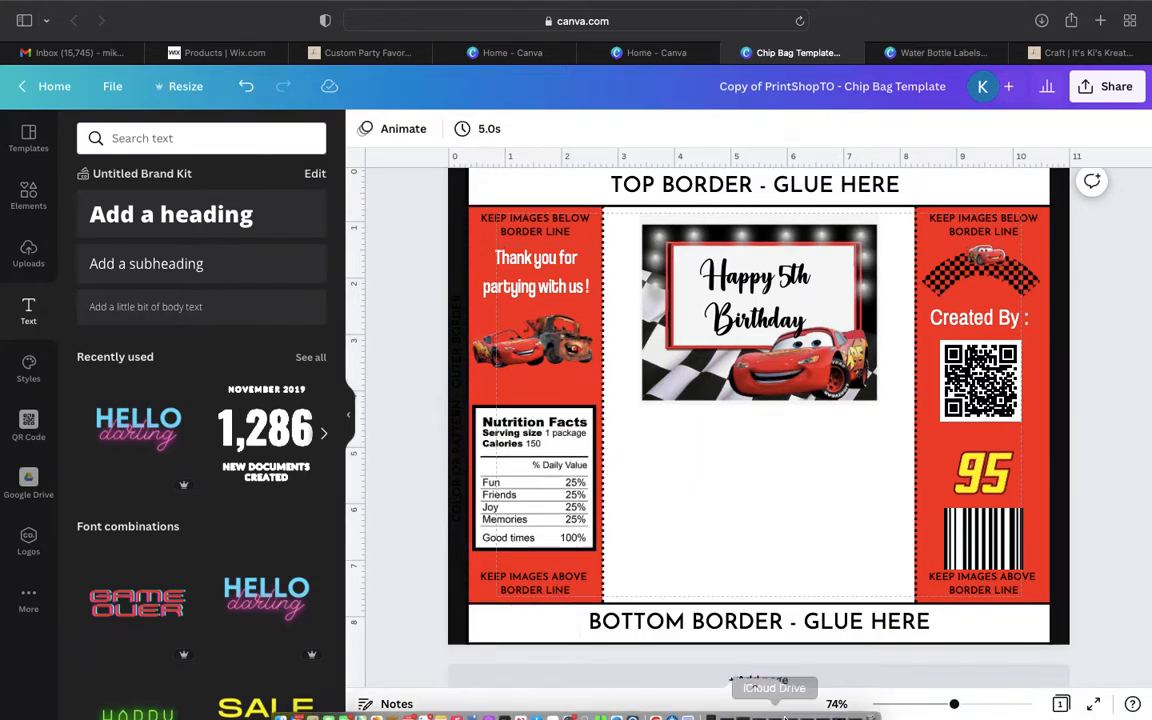
- Examine the chip bag layout up close, including both red panels and the glue borders, with the side panel collapsed
left_click_drag(954, 704, 967, 704)
scroll(771, 584, "up", 3)
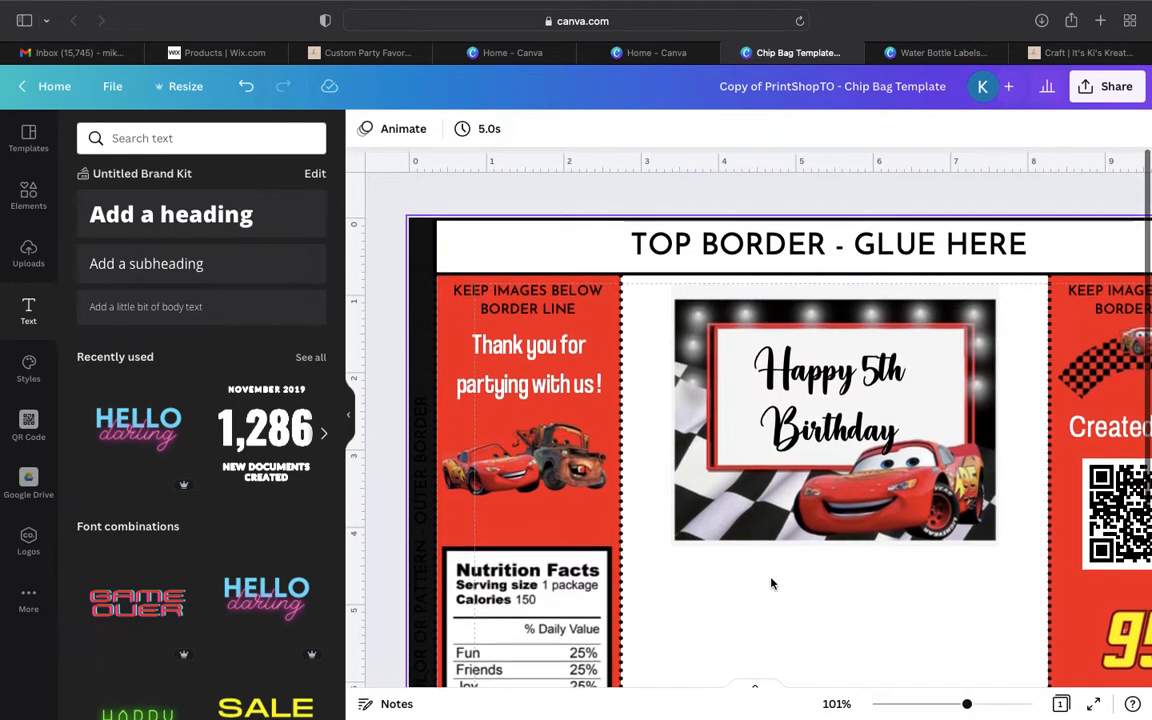
scroll(771, 584, "down", 5)
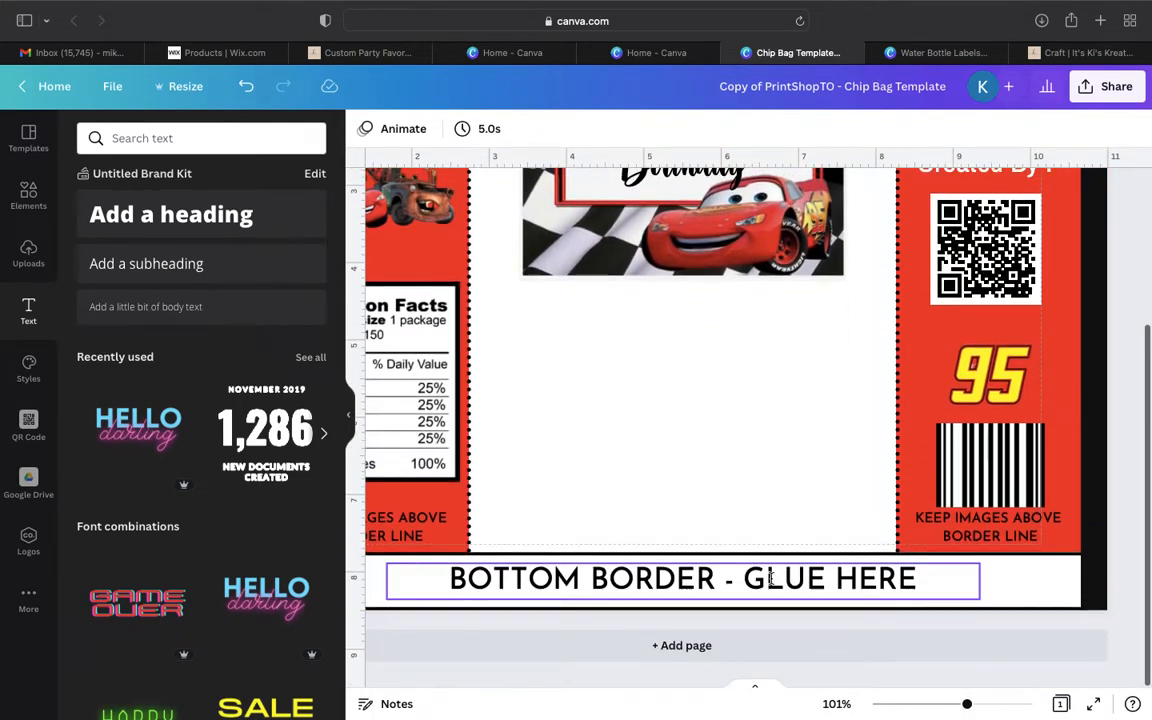
scroll(783, 577, "left", 2)
scroll(783, 577, "left", 1)
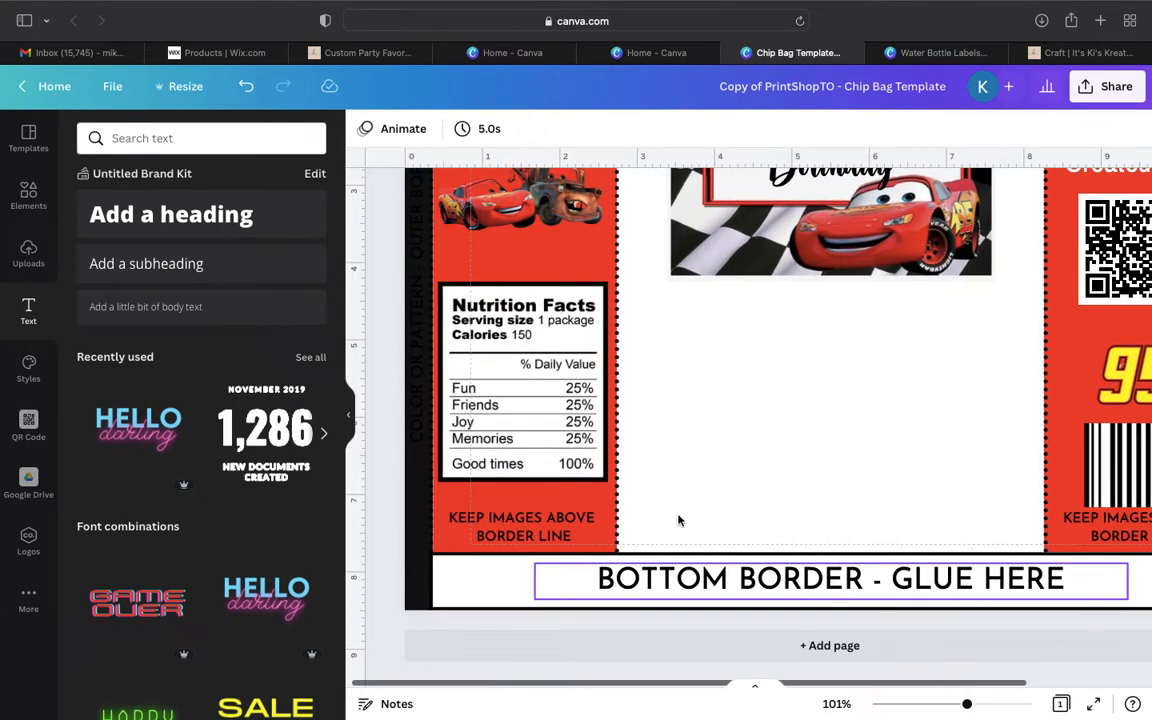
left_click(357, 413)
scroll(338, 475, "up", 1)
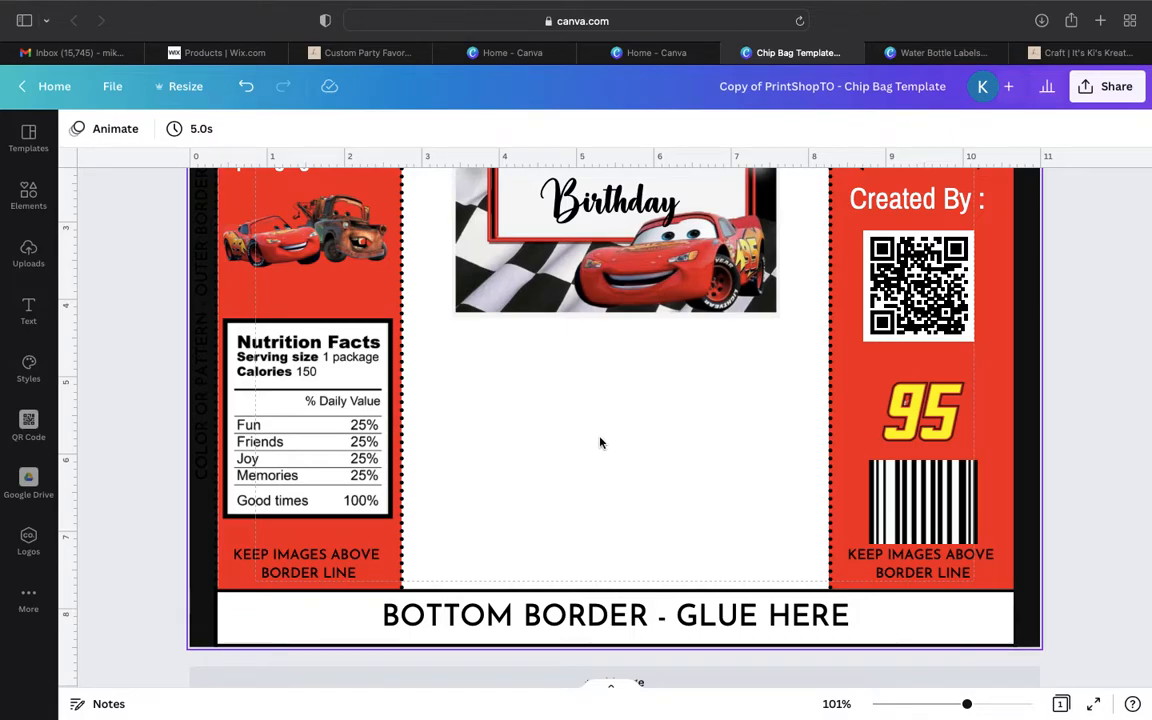
scroll(635, 368, "up", 2)
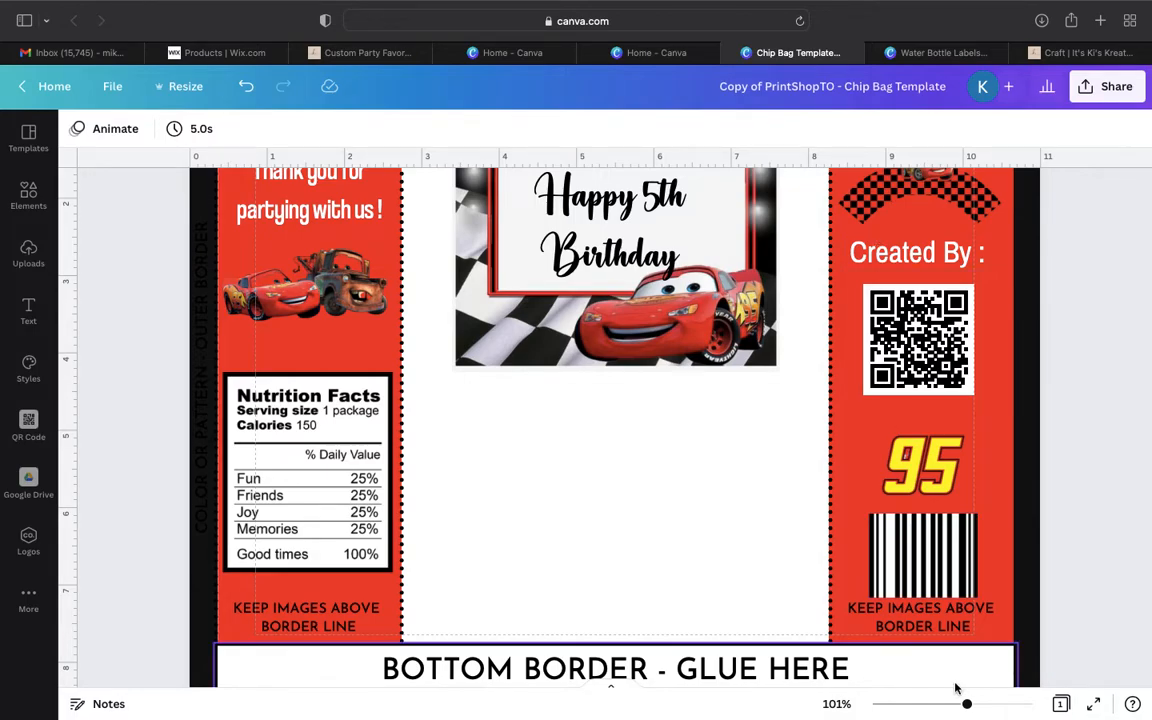
left_click_drag(967, 708, 950, 709)
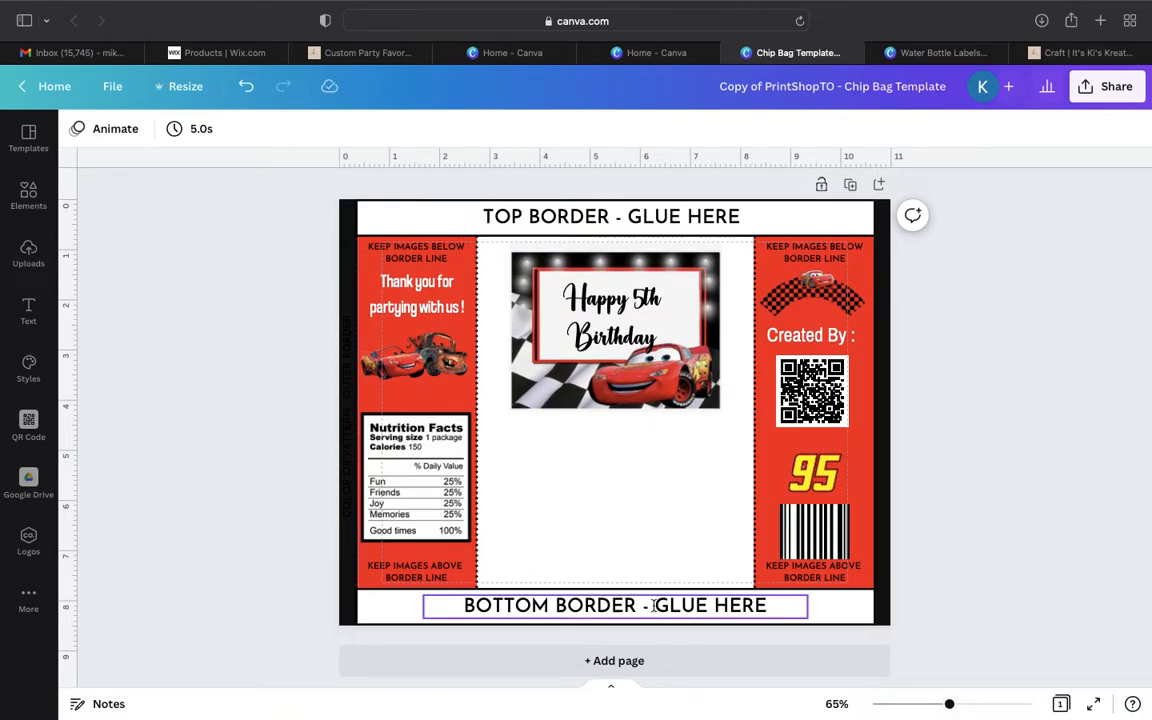
- Delete the "BOTTOM BORDER - GLUE HERE" text and the box around it
left_click(620, 605)
left_click(614, 554)
left_click(624, 596)
left_click(616, 550)
- Delete the "TOP BORDER - GLUE HERE" text and the box around it
left_click(746, 218)
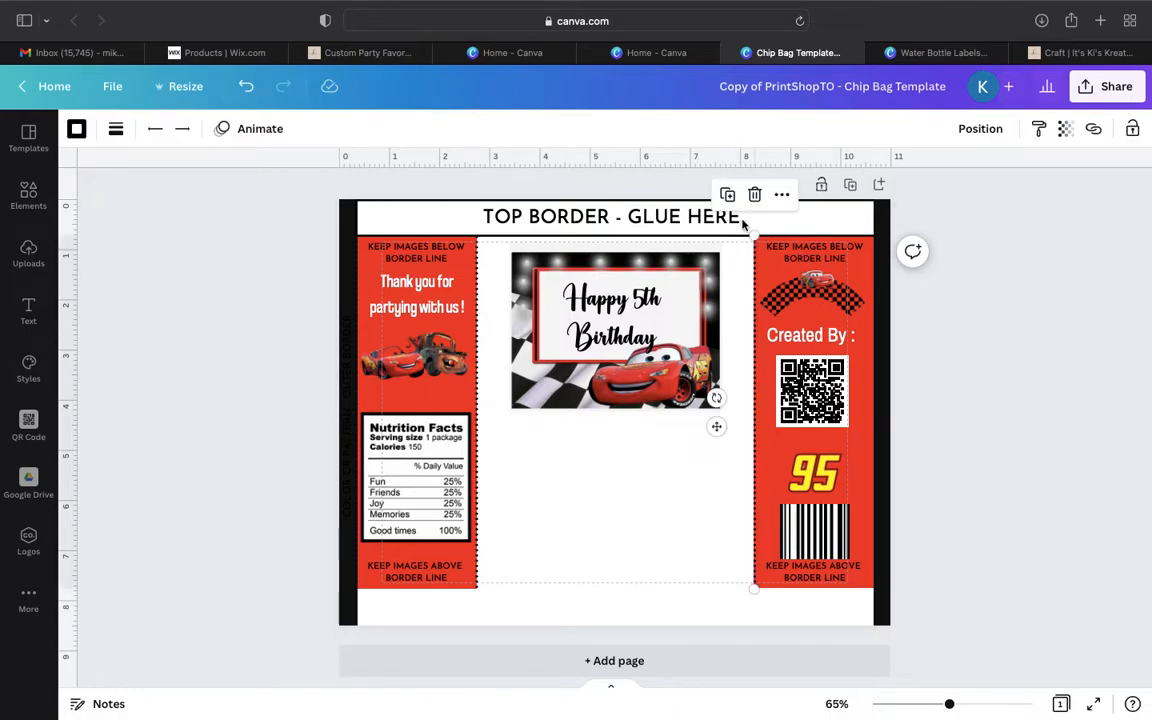
left_click(767, 200)
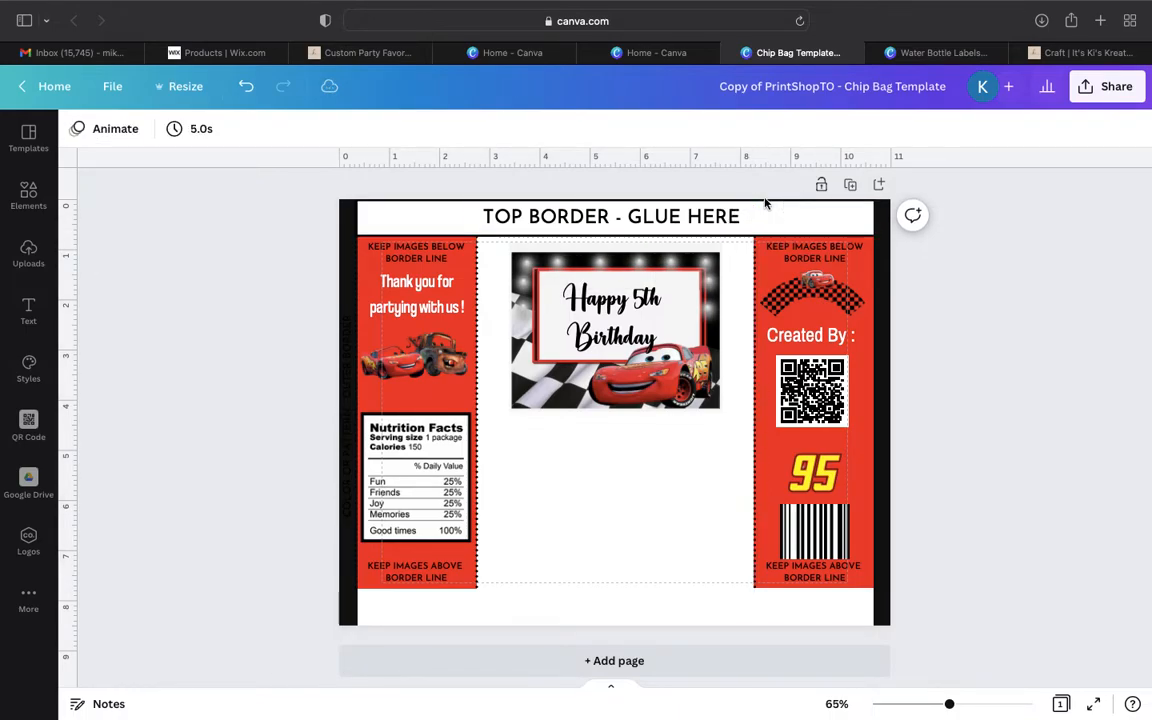
left_click(766, 211)
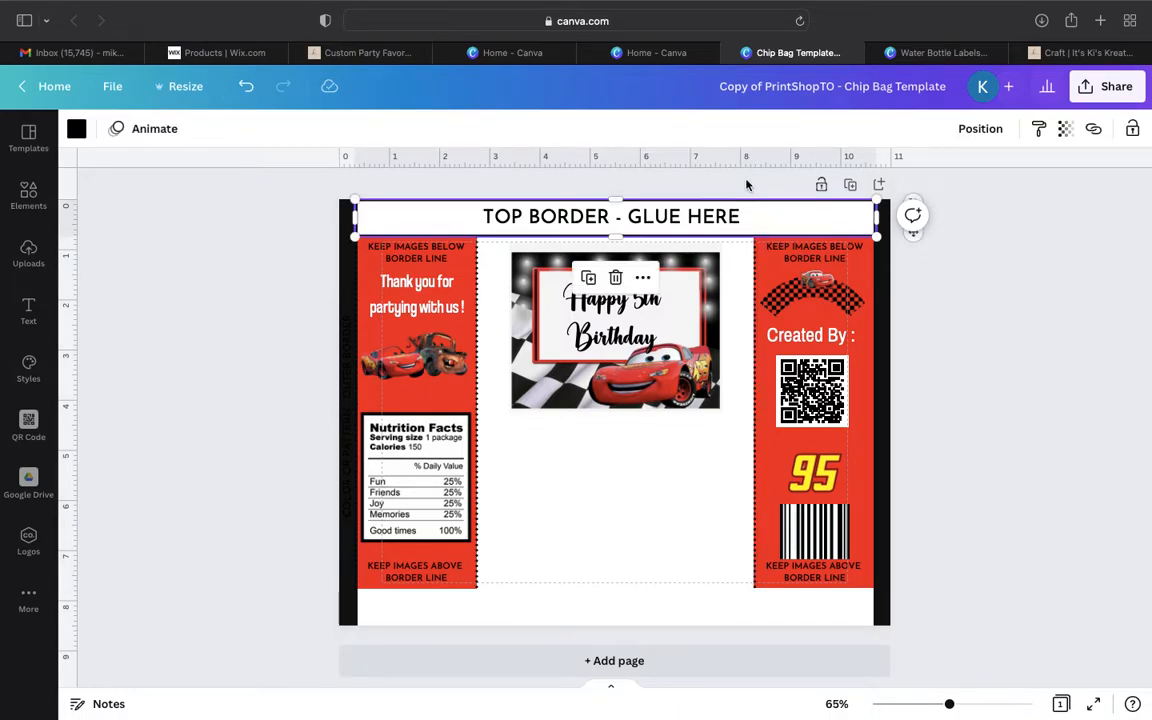
left_click(615, 278)
left_click(628, 213)
key("Delete")
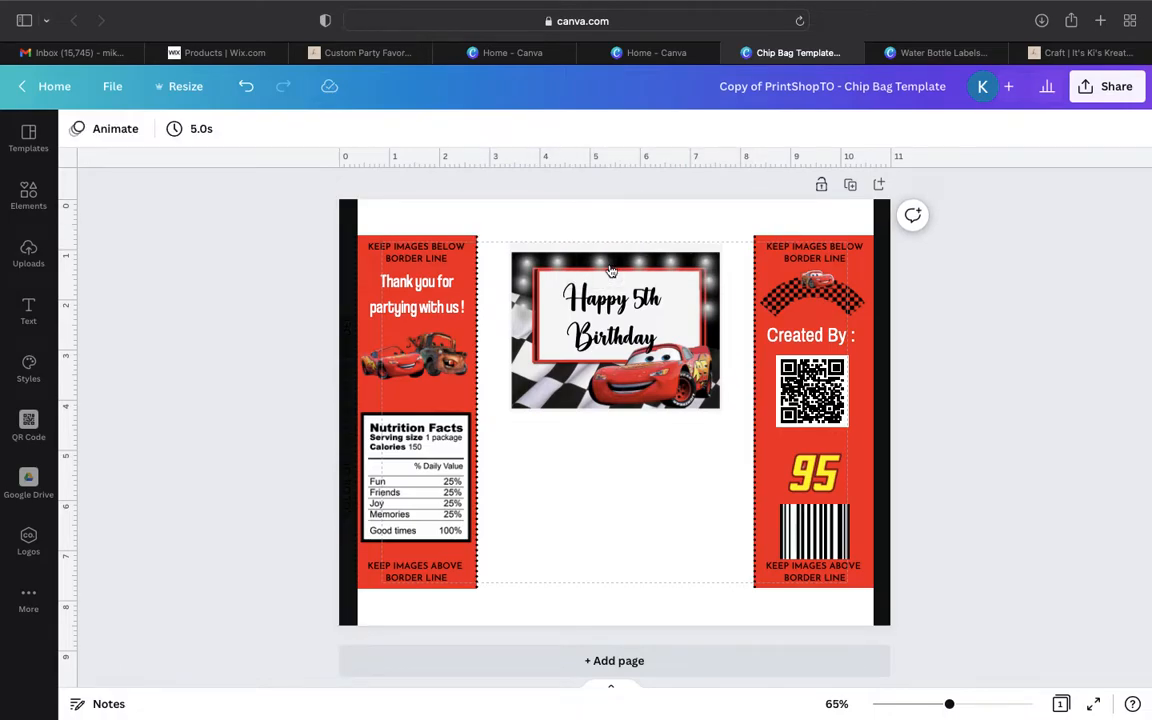
- Delete the dotted divider line beside the red thank-you panel
left_click(478, 300)
left_click(386, 224)
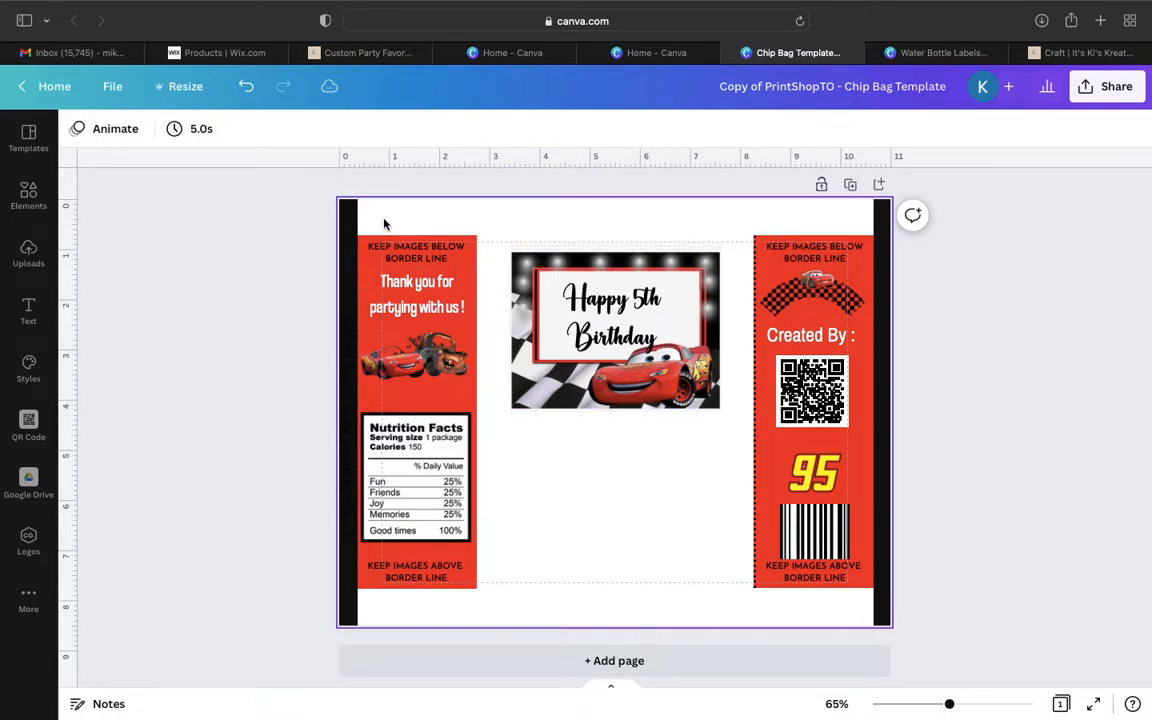
left_click(356, 238)
left_click(356, 194)
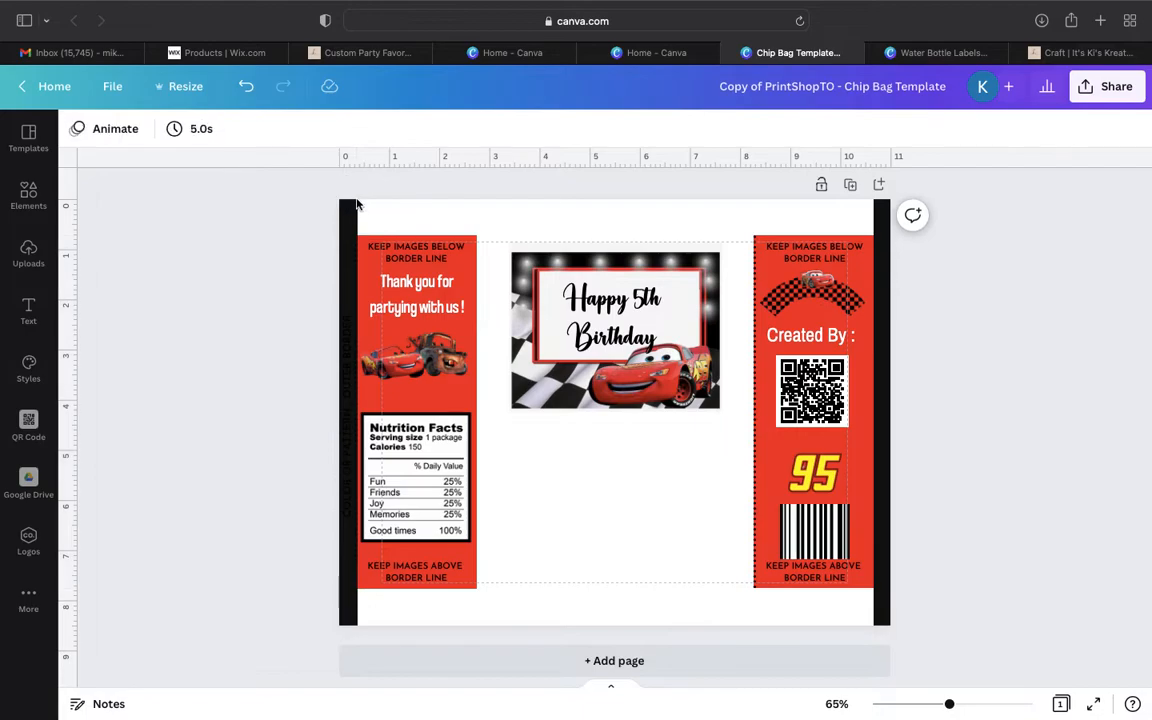
- Delete the dotted divider lines along both edges of the red "Created By" panel
left_click(756, 330)
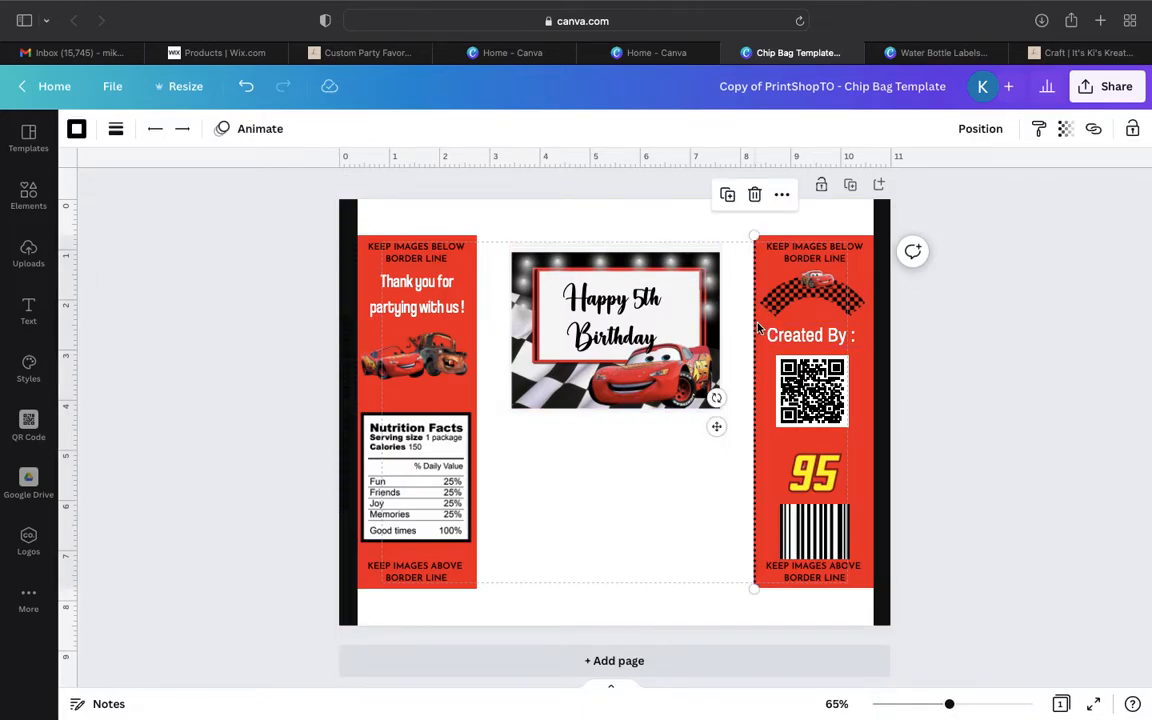
left_click(758, 196)
left_click(870, 262)
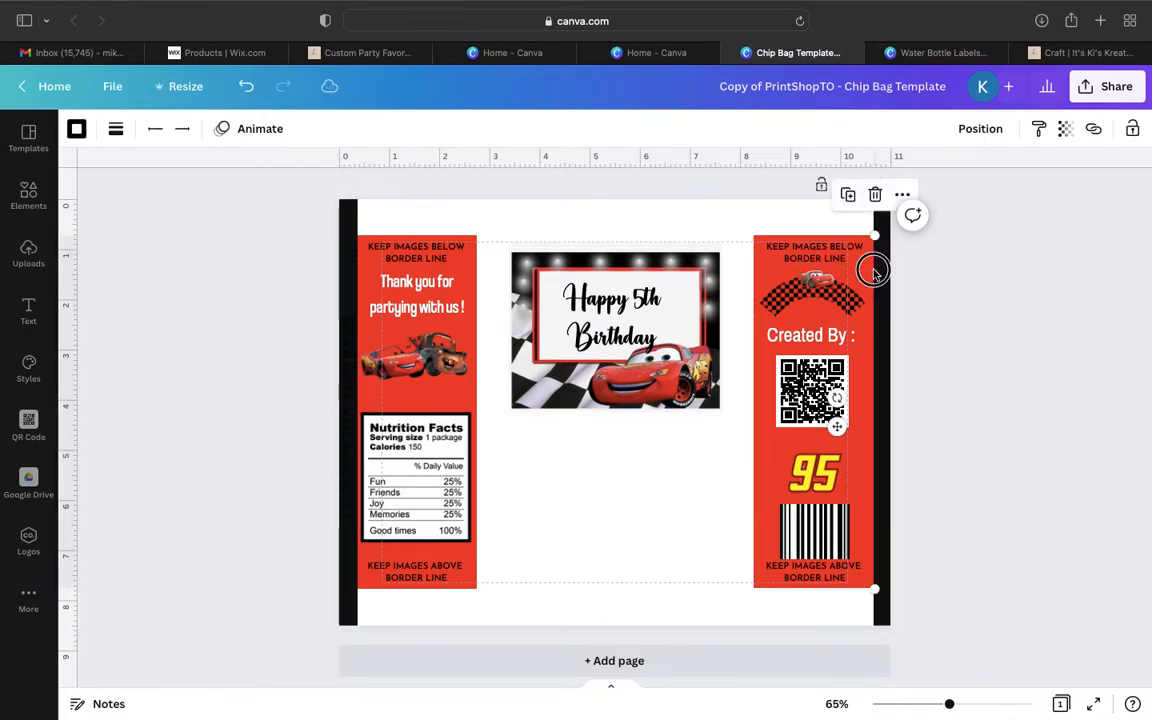
left_click(874, 195)
- Delete the "KEEP IMAGES BELOW BORDER LINE" and "KEEP IMAGES ABOVE BORDER LINE" texts from both red panels
left_click(814, 251)
left_click(815, 198)
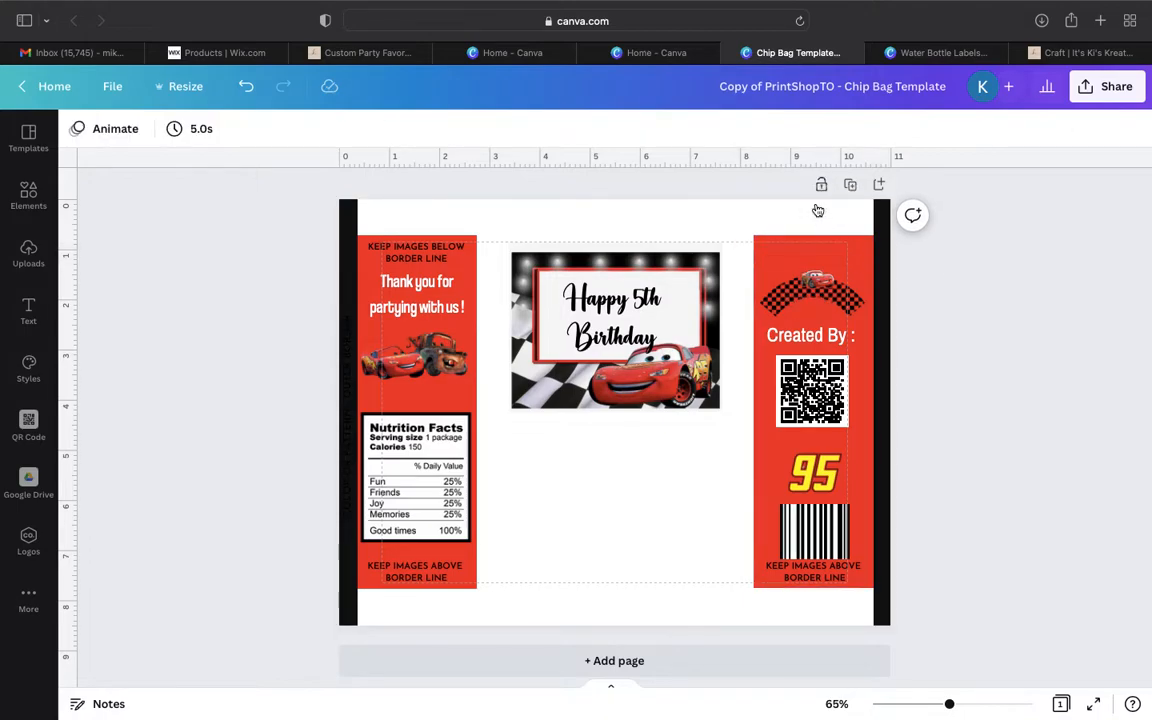
left_click(812, 571)
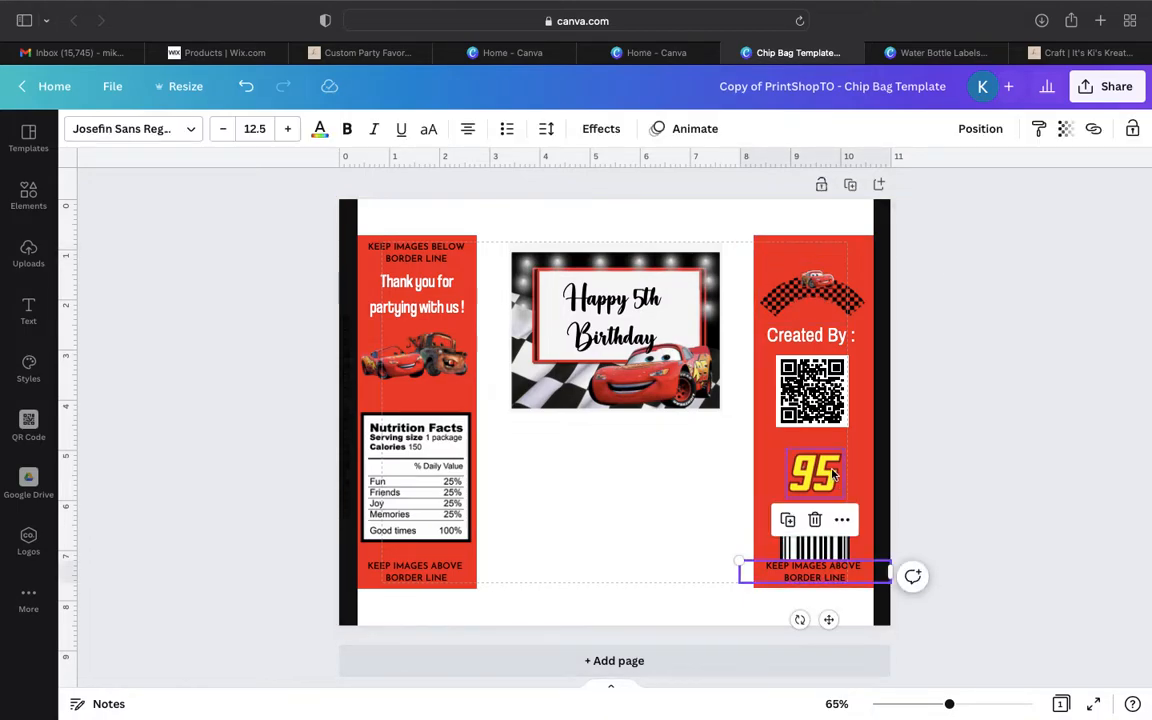
left_click(812, 517)
left_click(368, 582)
left_click(417, 519)
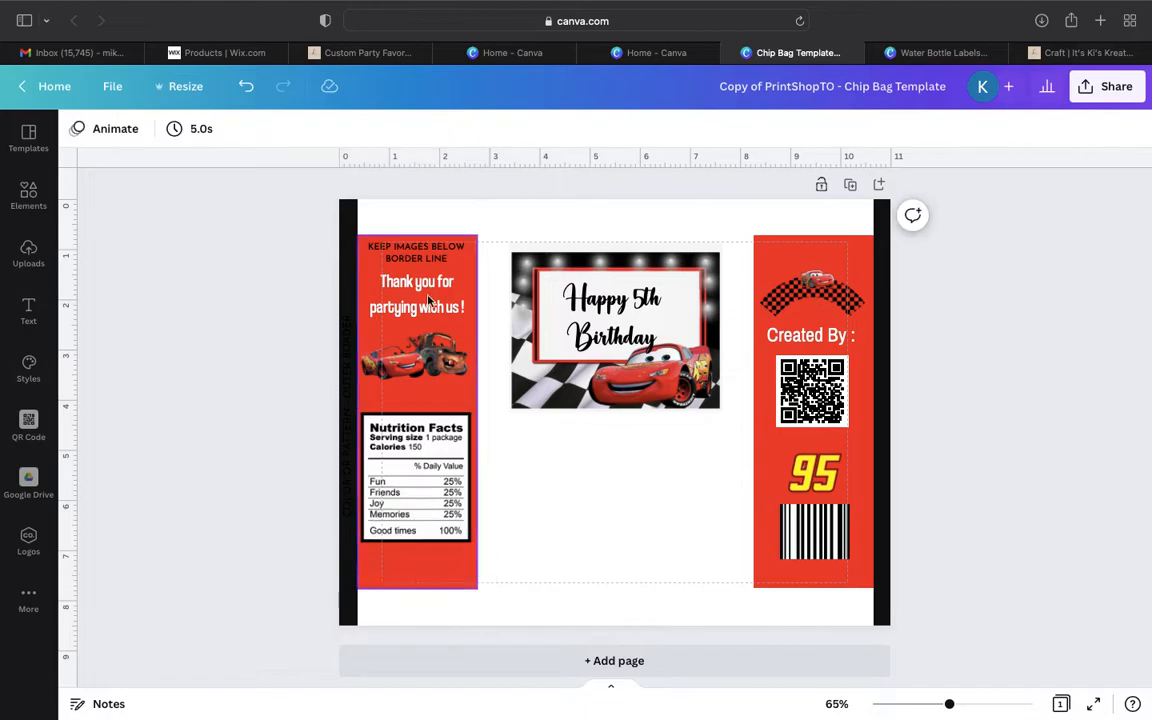
left_click(432, 258)
left_click(414, 198)
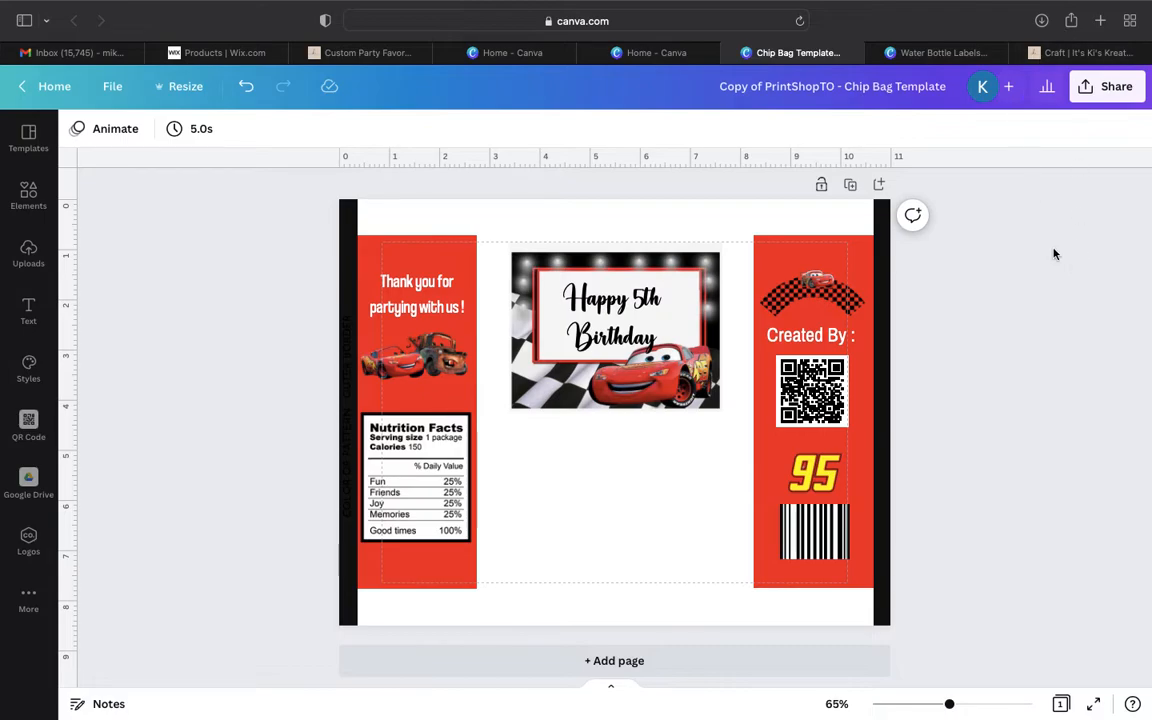
- Download the finished chip bag design as a PDF Print file
left_click(1104, 98)
left_click(998, 455)
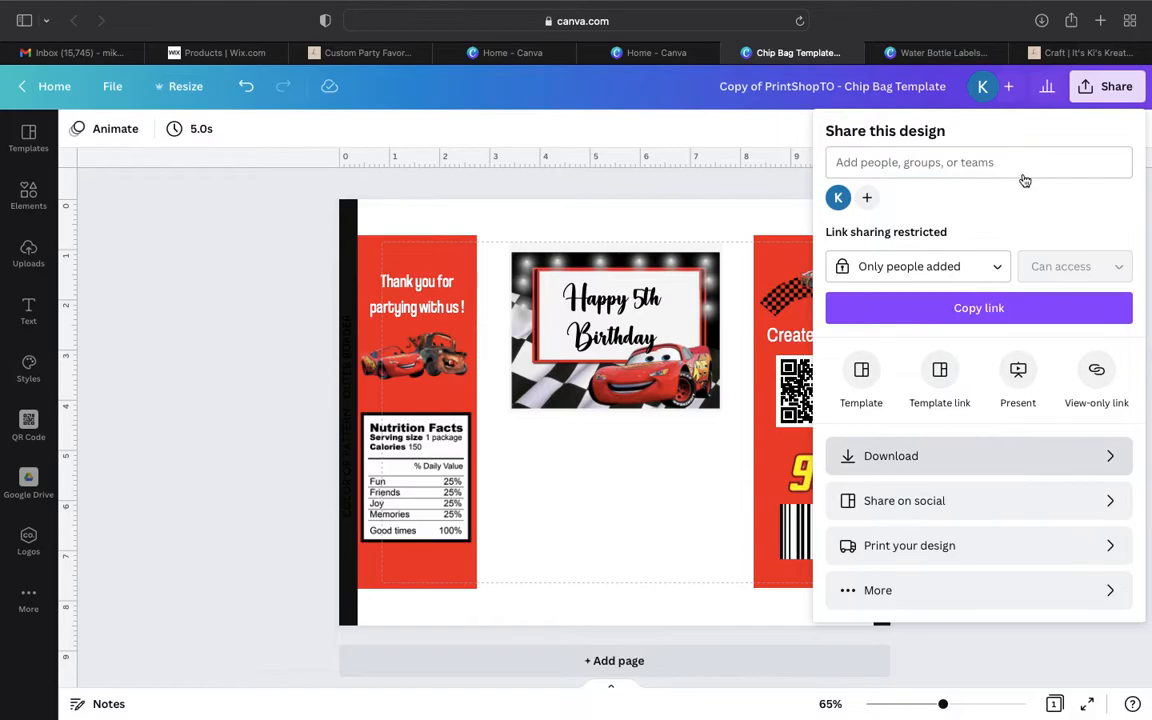
left_click(985, 212)
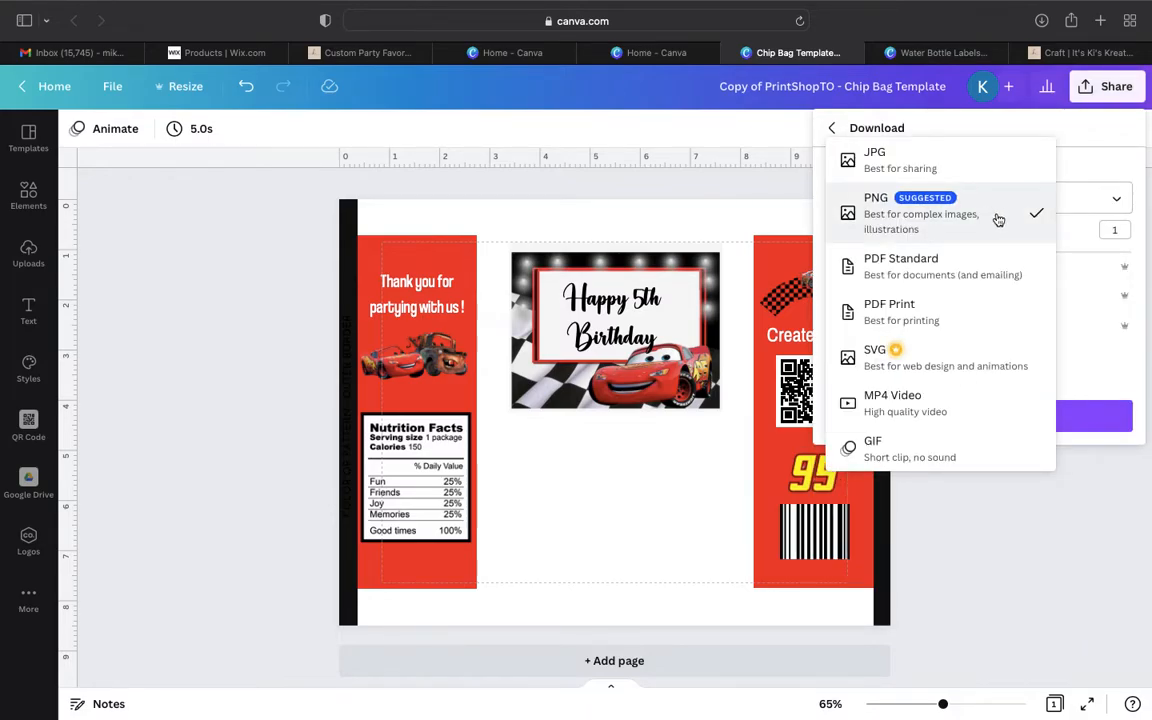
left_click(945, 318)
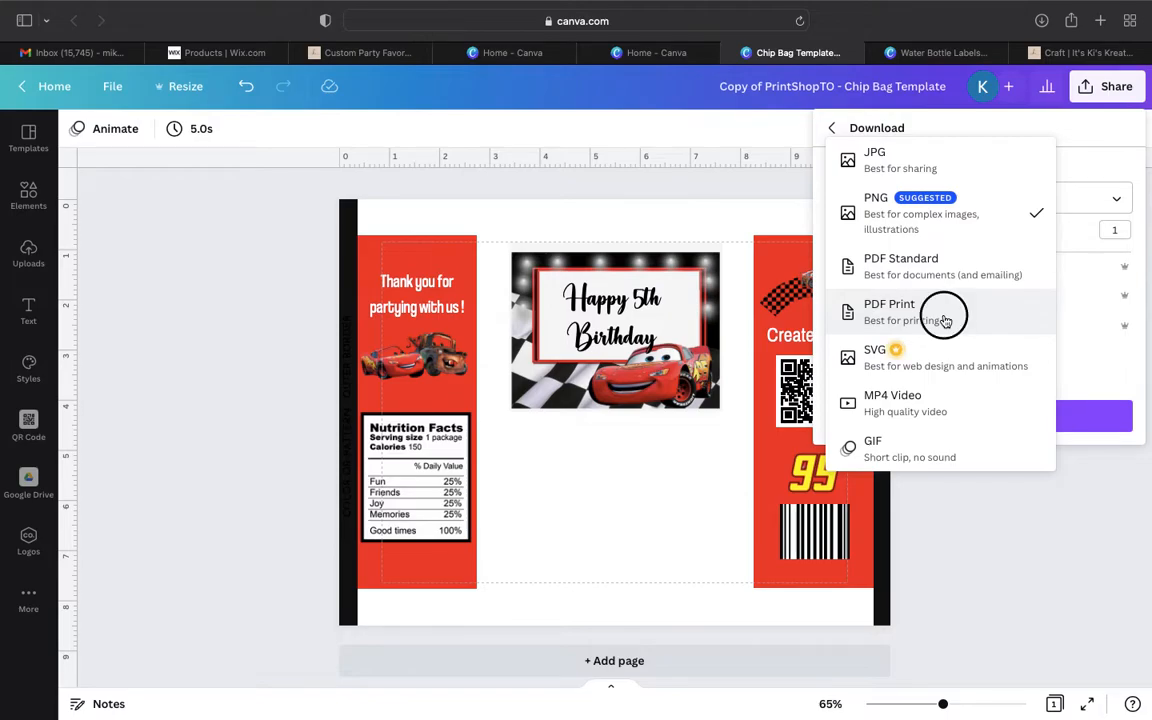
left_click(953, 418)
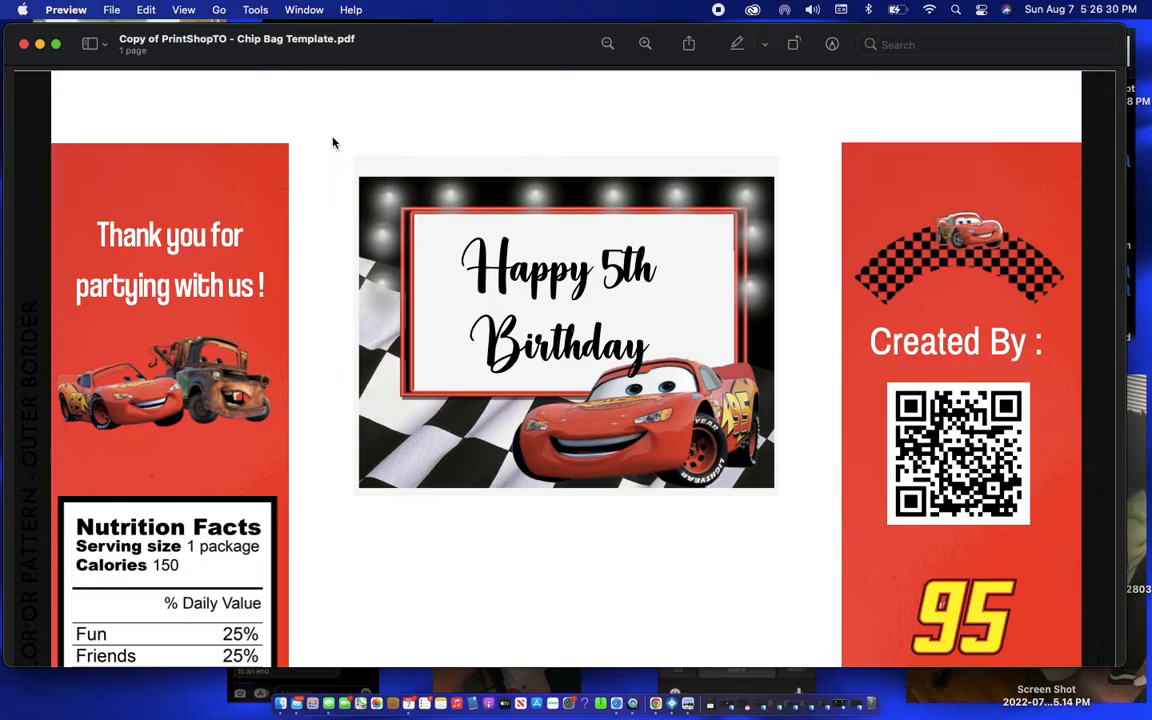
- Start printing the downloaded chip bag PDF and choose the EPSON ET-2800 Series 3 printer
key("super+p")
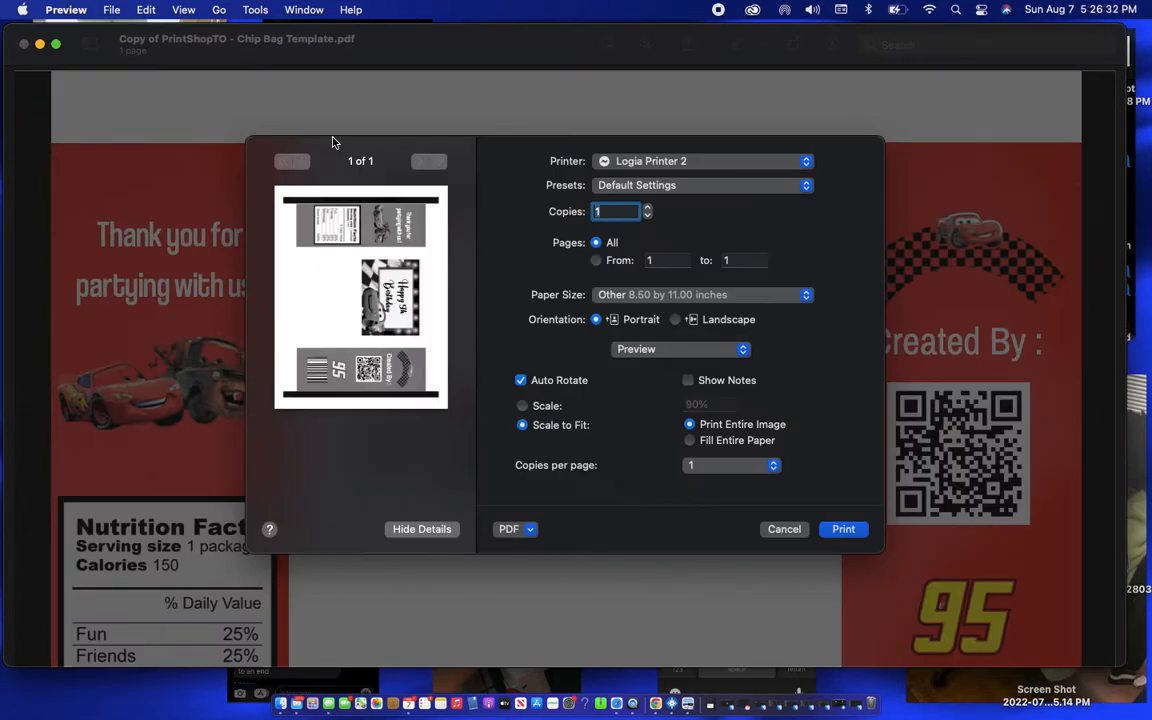
left_click(645, 163)
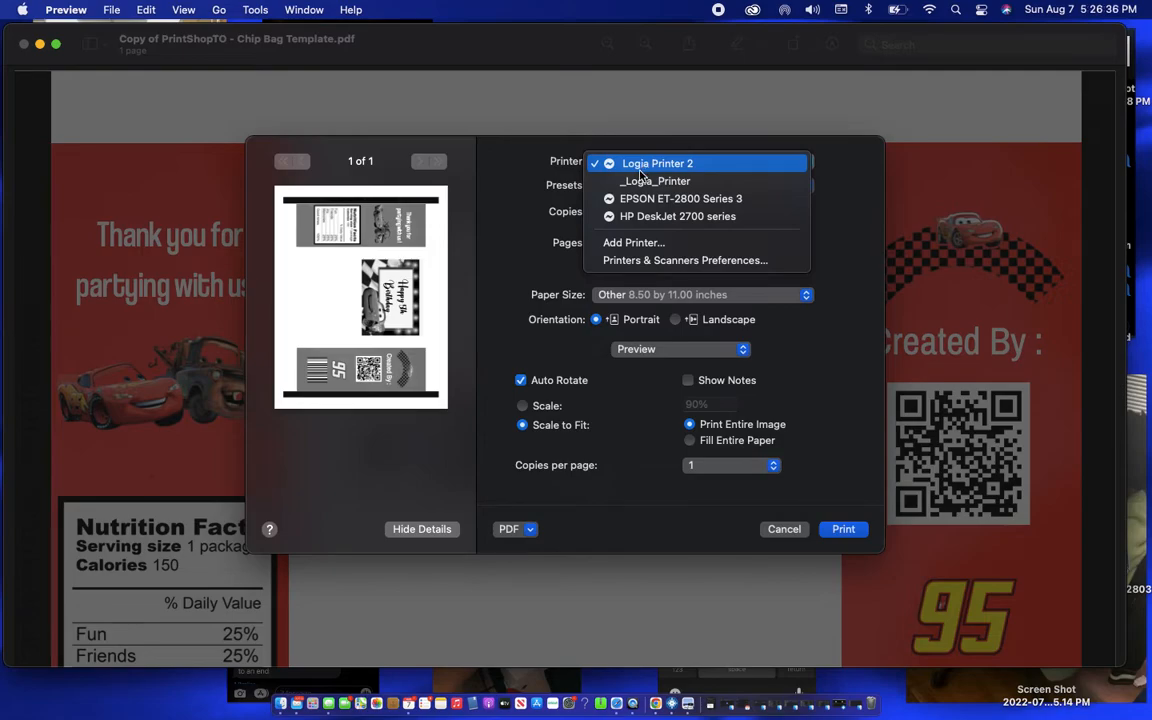
left_click(630, 199)
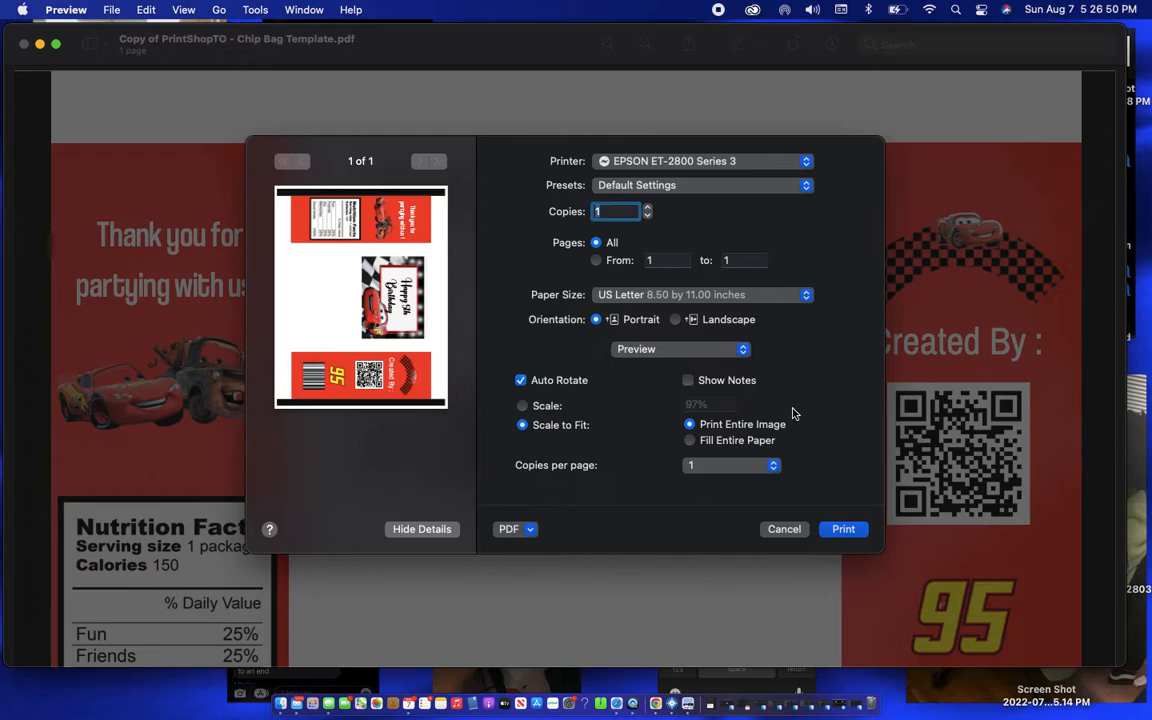
- In the print settings, set the media type to Premium Photo Paper Glossy and the print quality to Best Quality
left_click(668, 352)
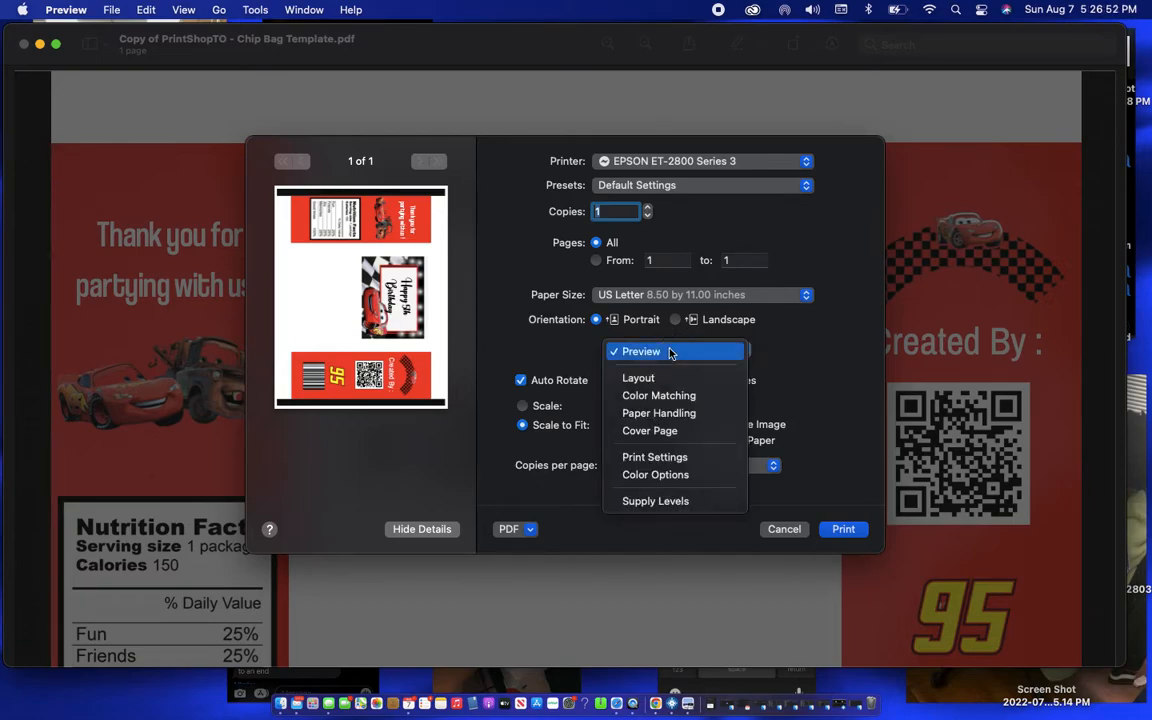
left_click(645, 459)
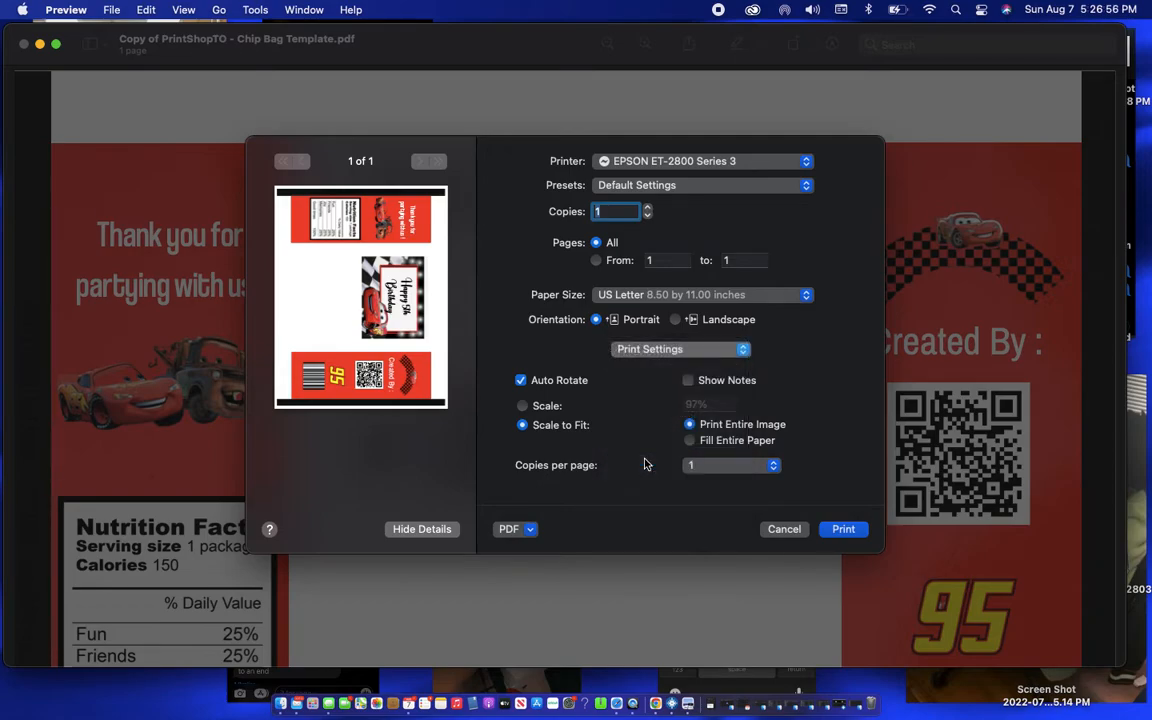
left_click(690, 367)
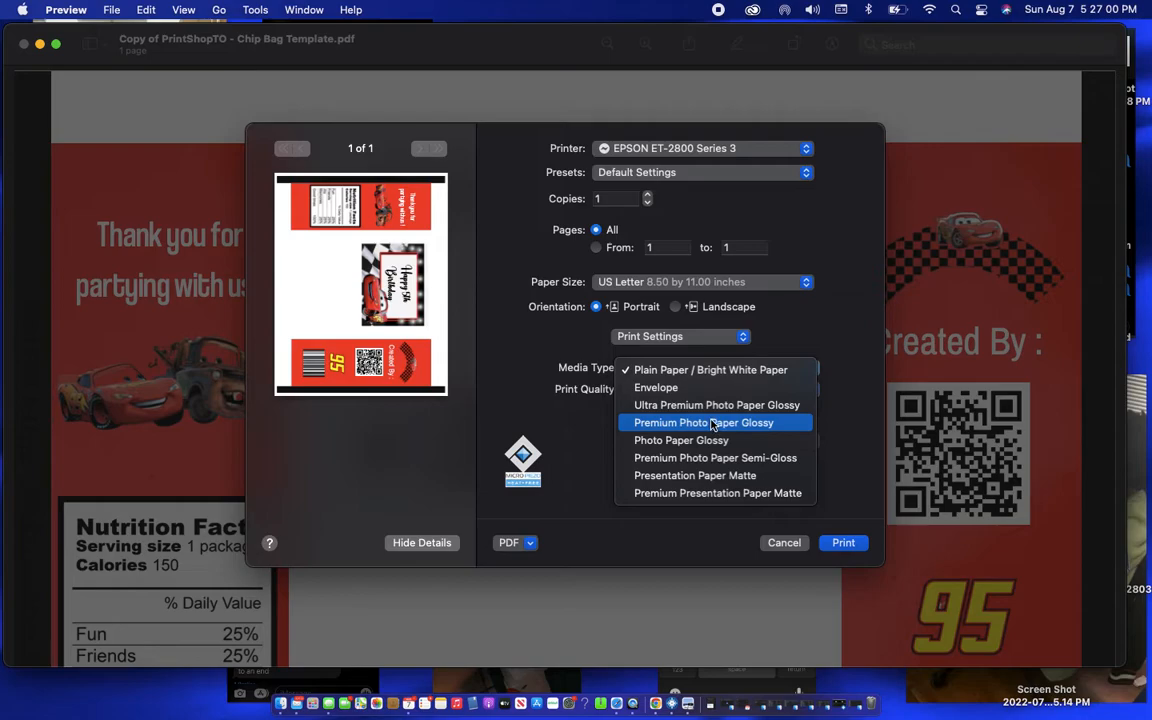
left_click(785, 424)
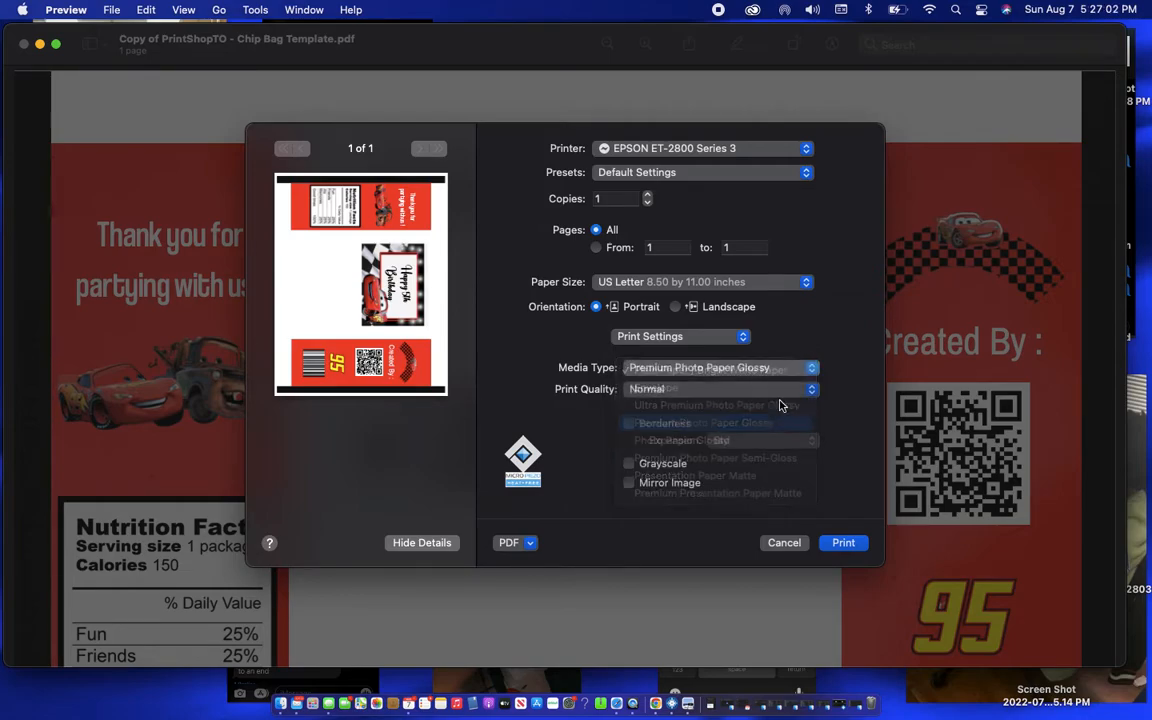
left_click(764, 390)
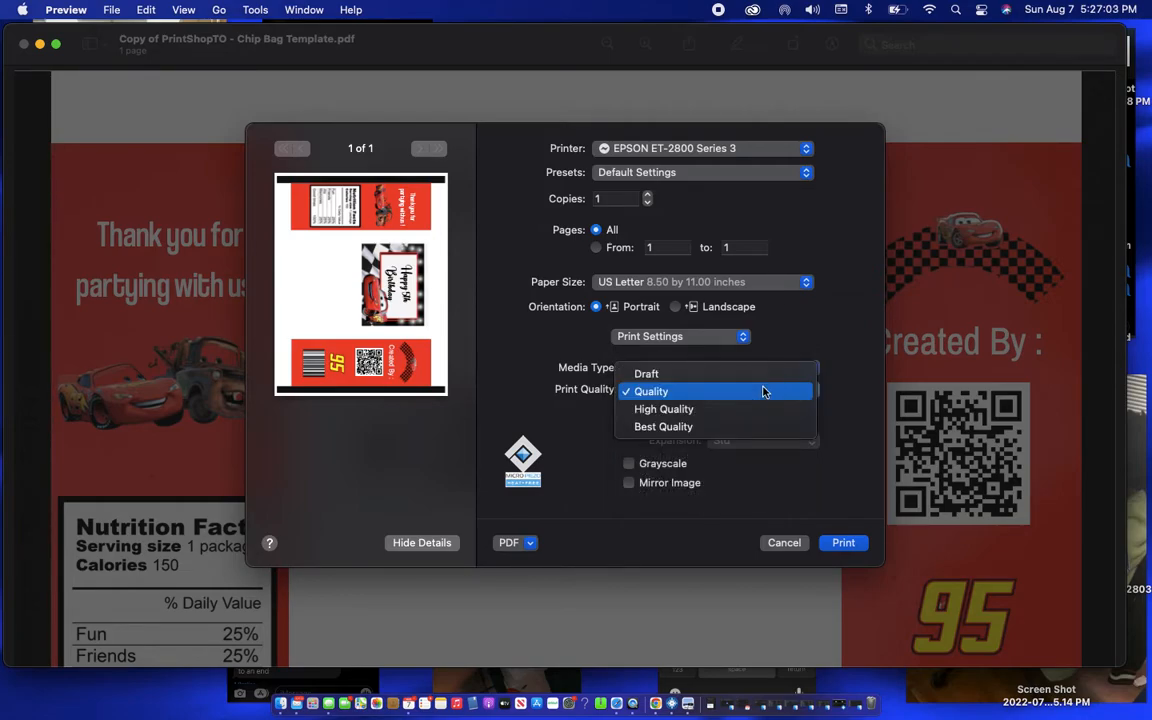
left_click(715, 427)
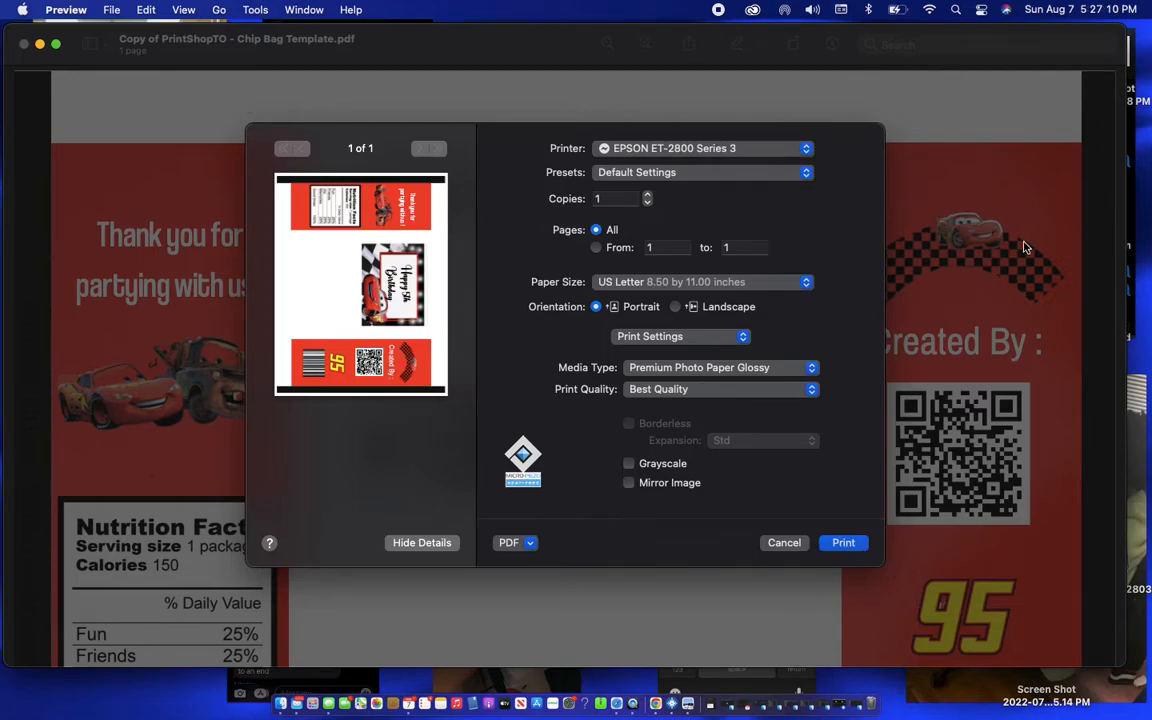
- Set the number of printed copies to 4
left_click(647, 195)
left_click(647, 195)
left_click(647, 195)
left_click(647, 204)
left_click(647, 204)
left_click(647, 204)
- Switch back to Canva in the browser, dismiss the download notice and bring up the water bottle labels template
left_click(617, 704)
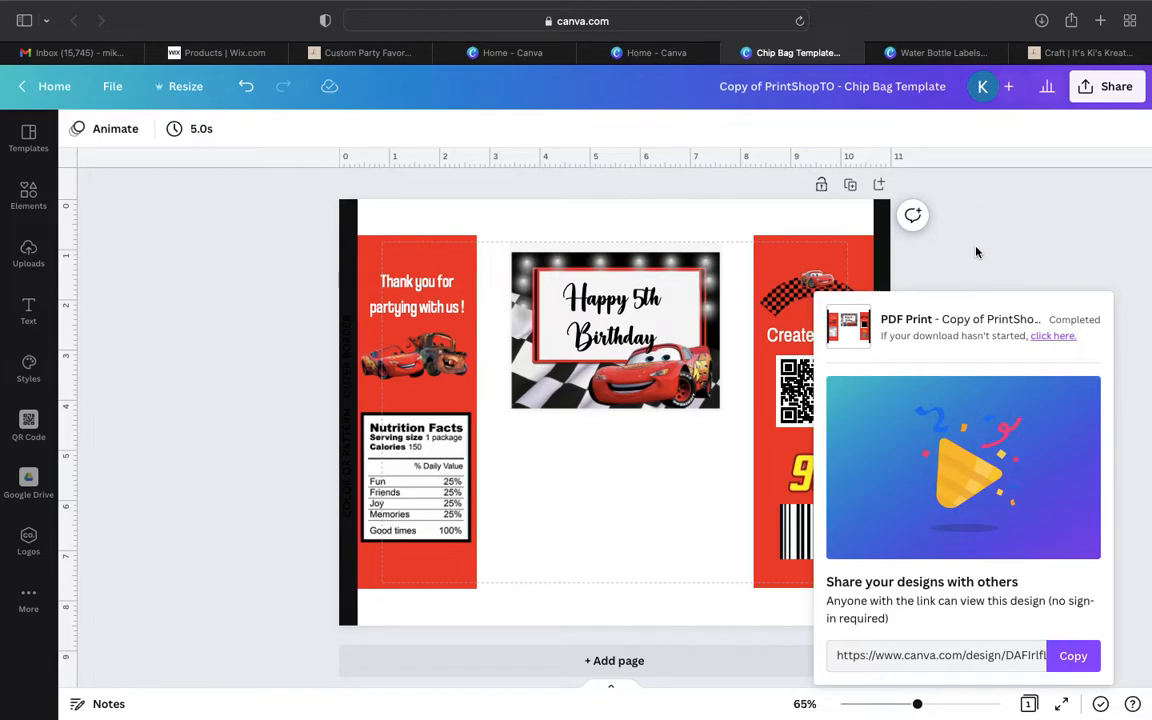
left_click(977, 250)
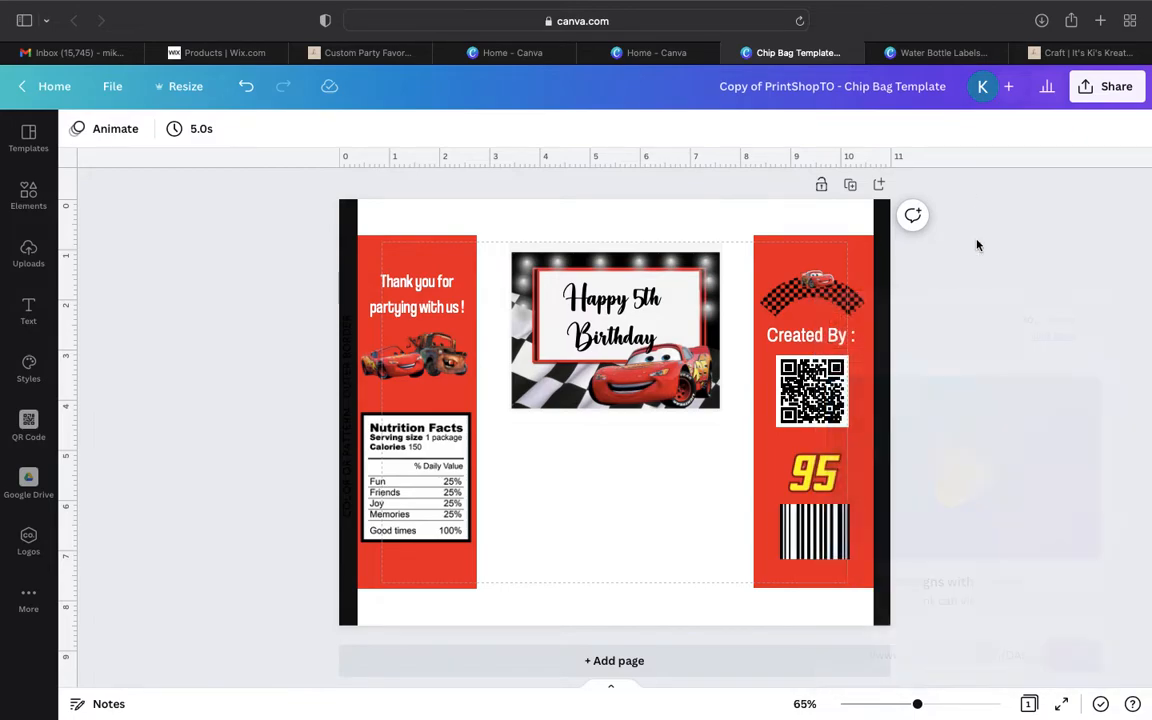
left_click(928, 52)
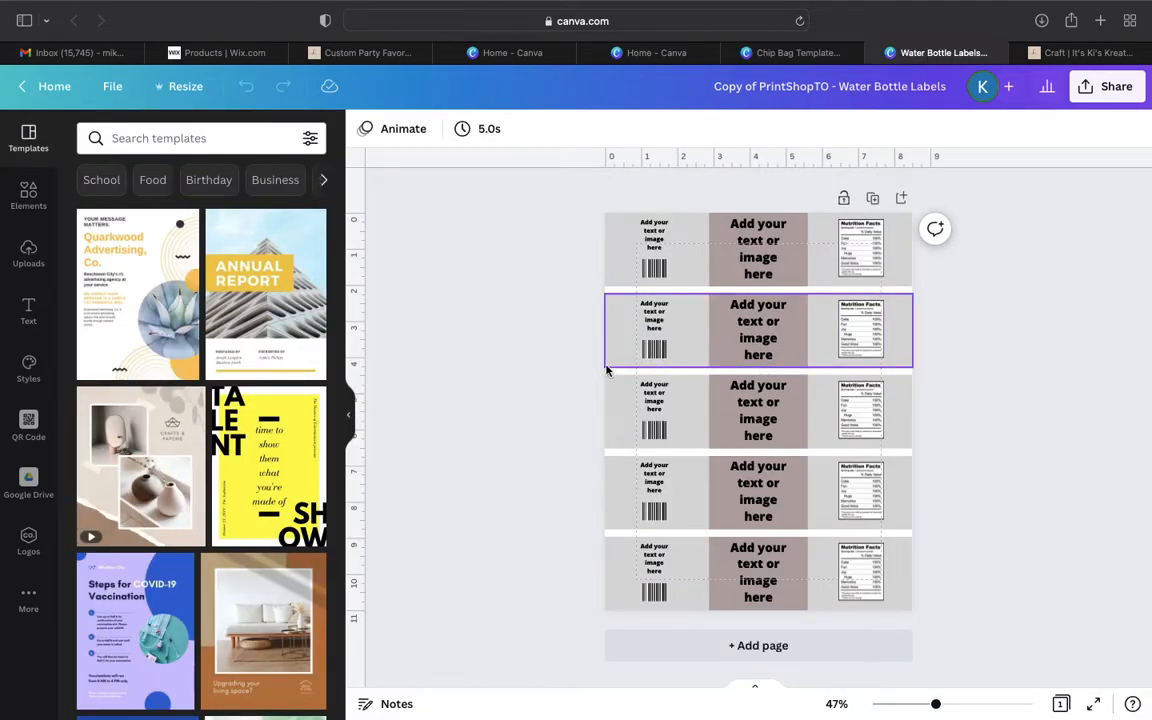
left_click(353, 425)
- Add the recently used red rectangle to the page, plus a white rectangle found by searching the elements for "white"
left_click(30, 196)
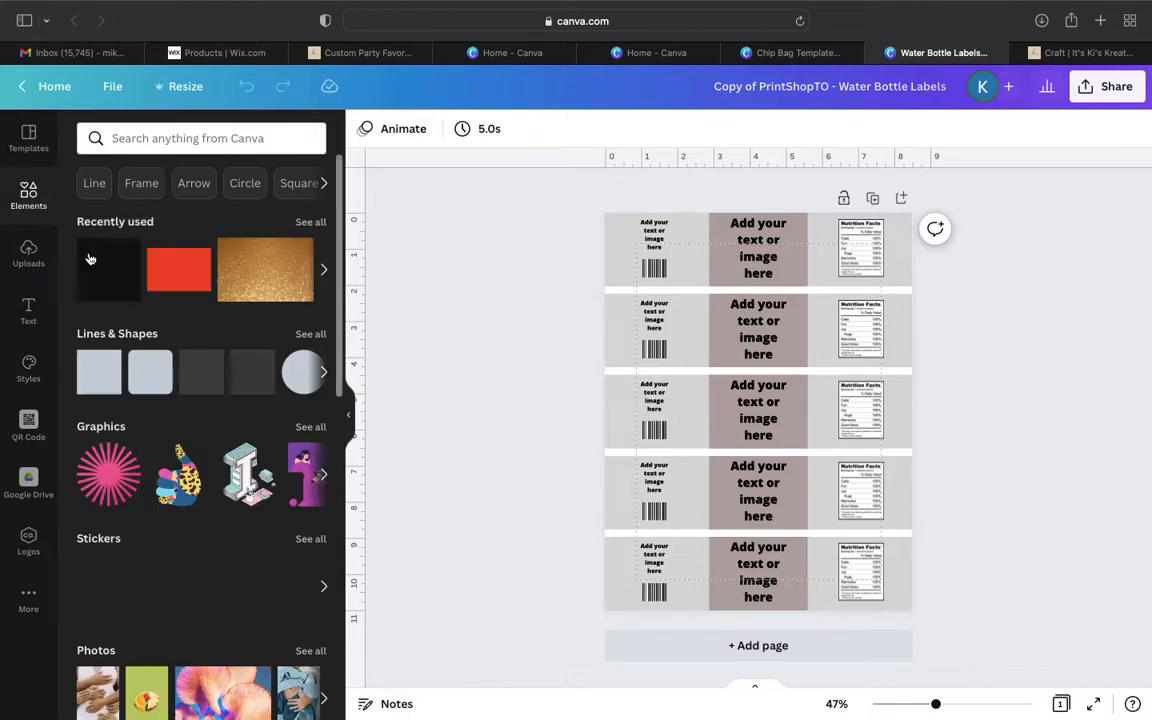
left_click(100, 264)
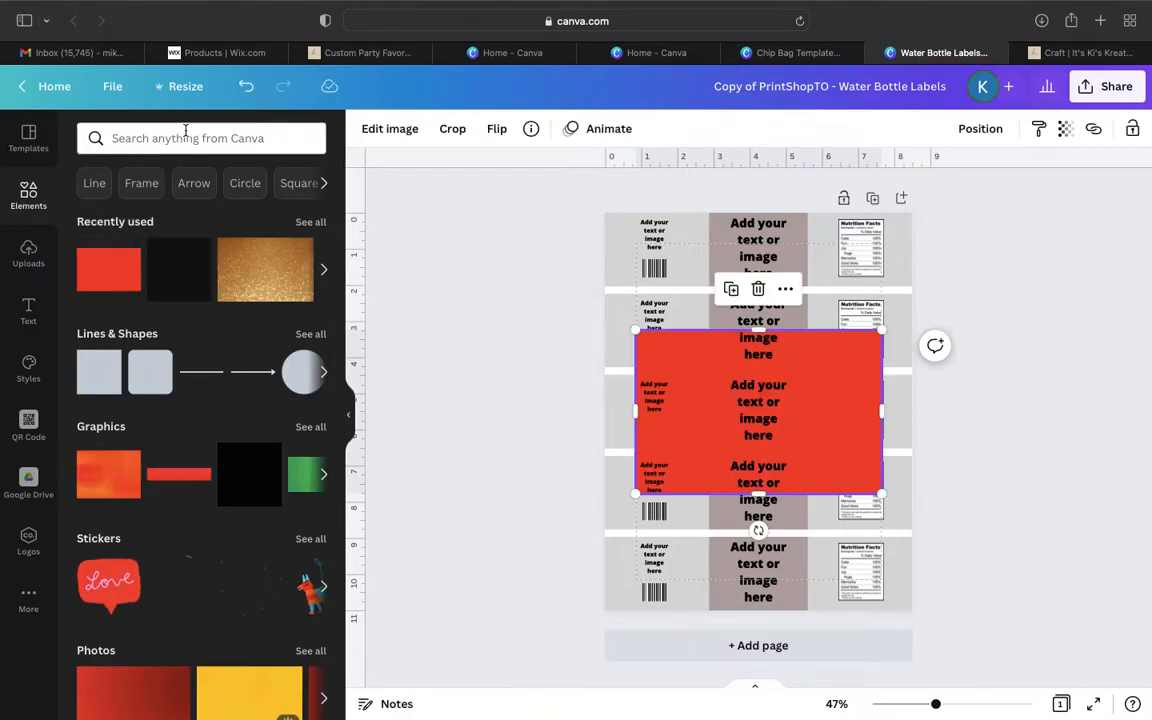
left_click(185, 136)
type("white")
key("Return")
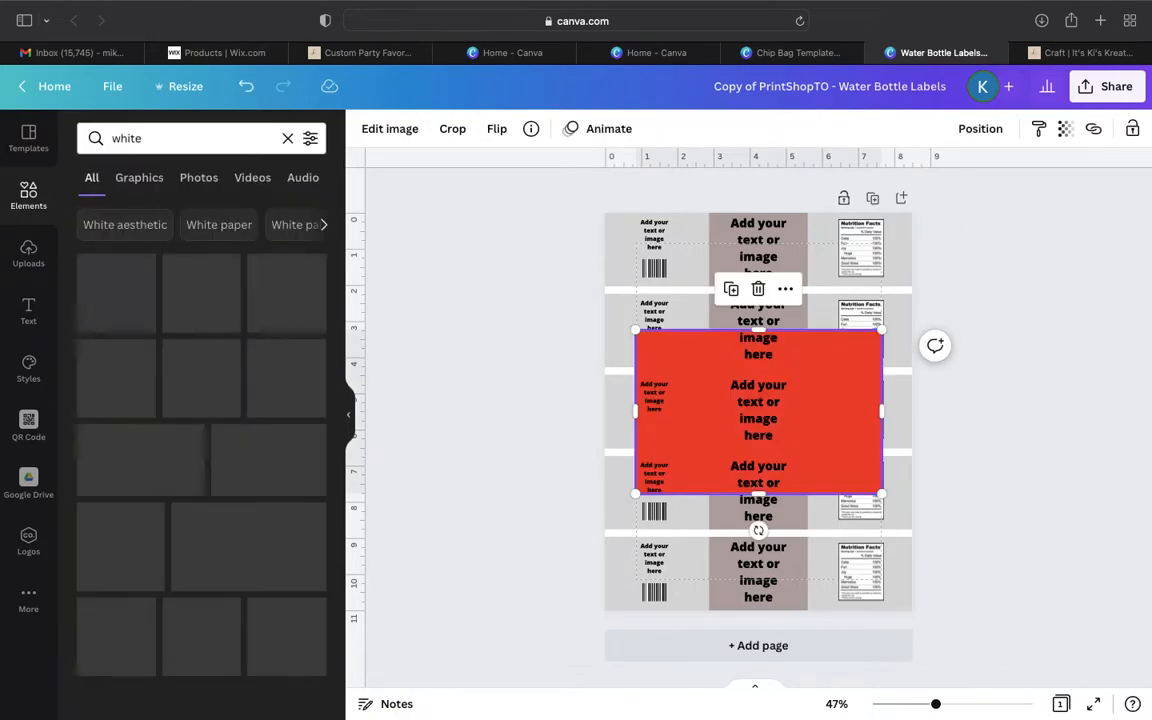
left_click(201, 292)
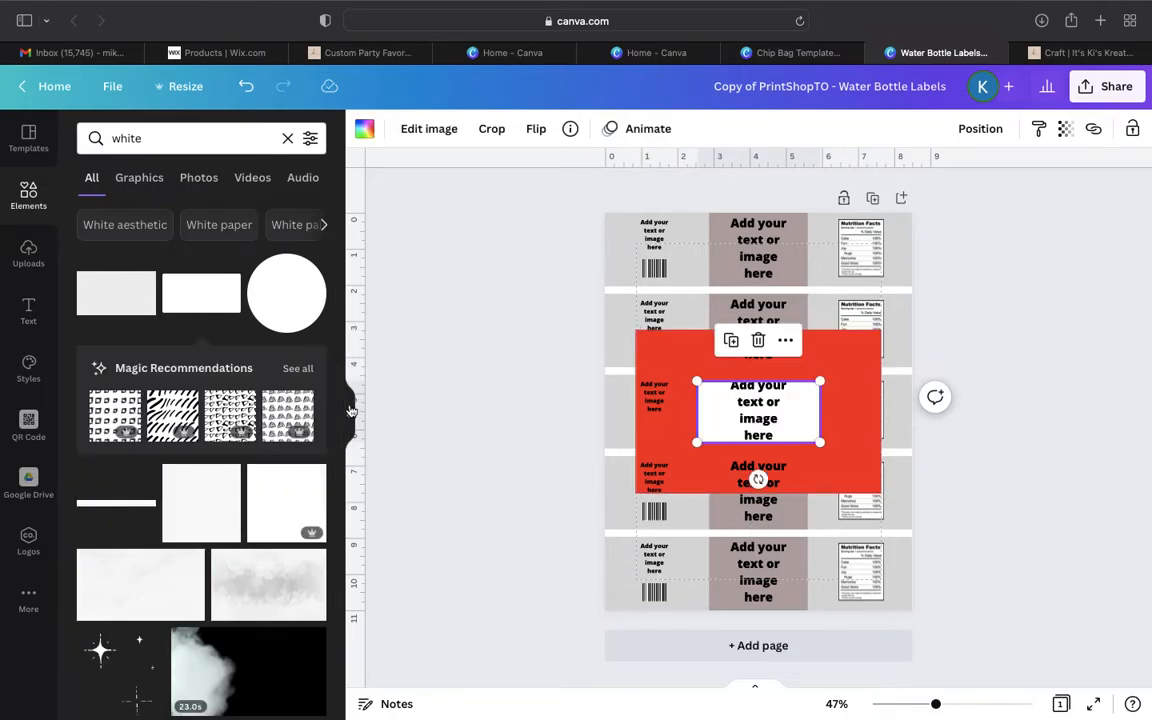
- Move the red rectangle onto the uppermost bottle label and reduce its height to match the label
left_click(351, 410)
left_click_drag(935, 703, 962, 703)
scroll(932, 540, "up", 5)
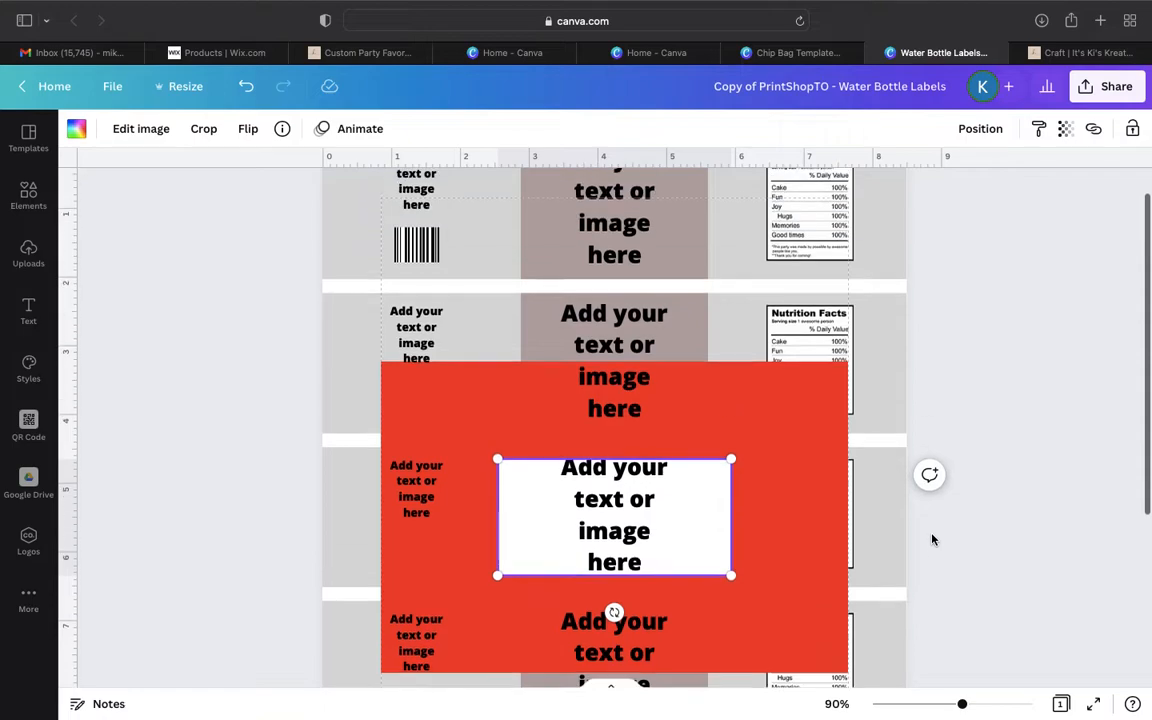
left_click(780, 487)
left_click_drag(780, 487, 725, 294)
left_click_drag(561, 521, 578, 356)
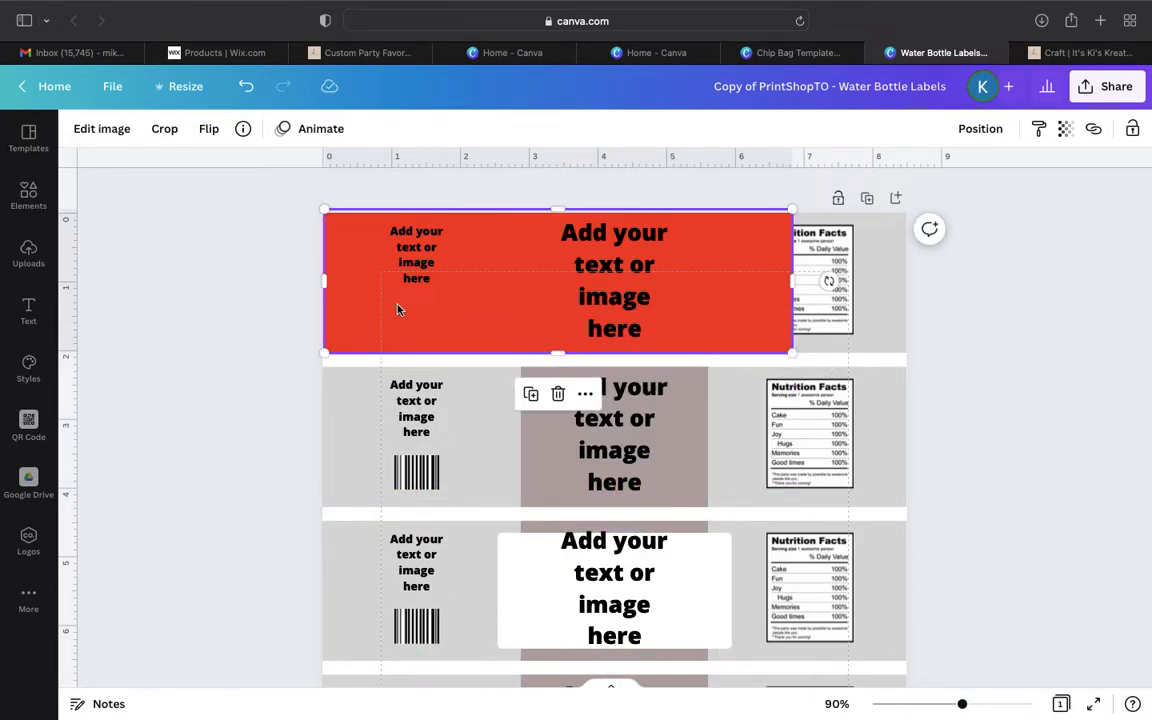
- Narrow the red rectangle to cover only the uppermost label's text-and-barcode section, from the page edge to the centre block
left_click_drag(319, 283, 313, 283)
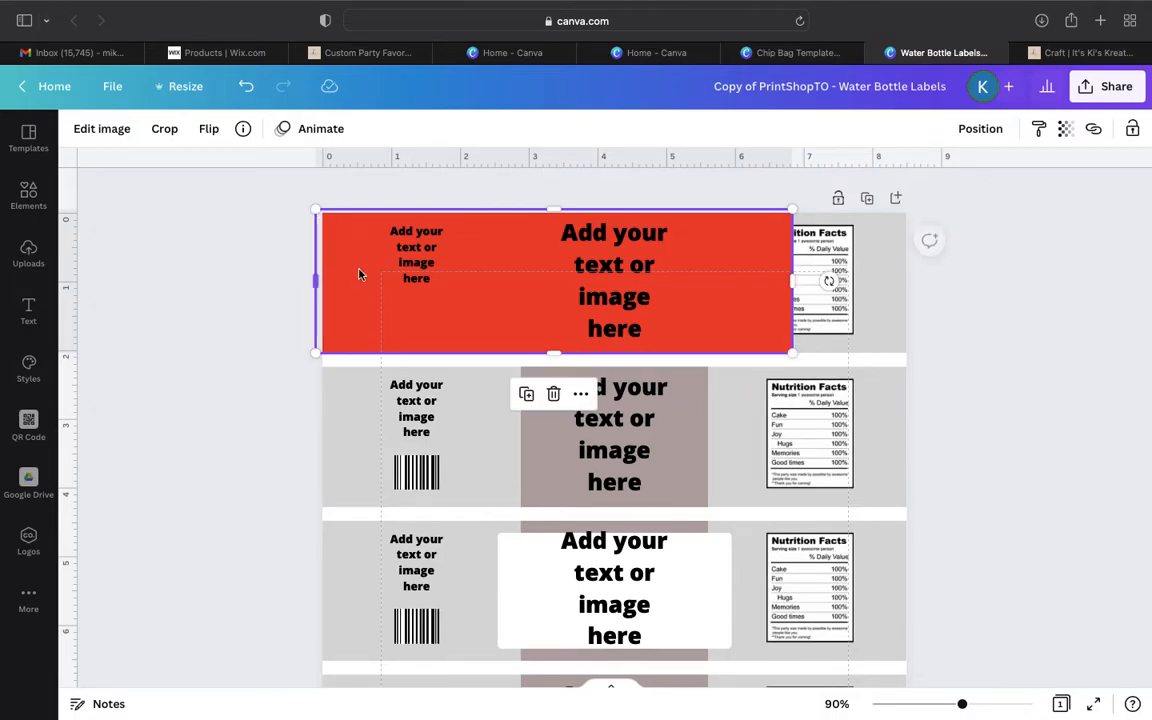
left_click_drag(790, 284, 519, 289)
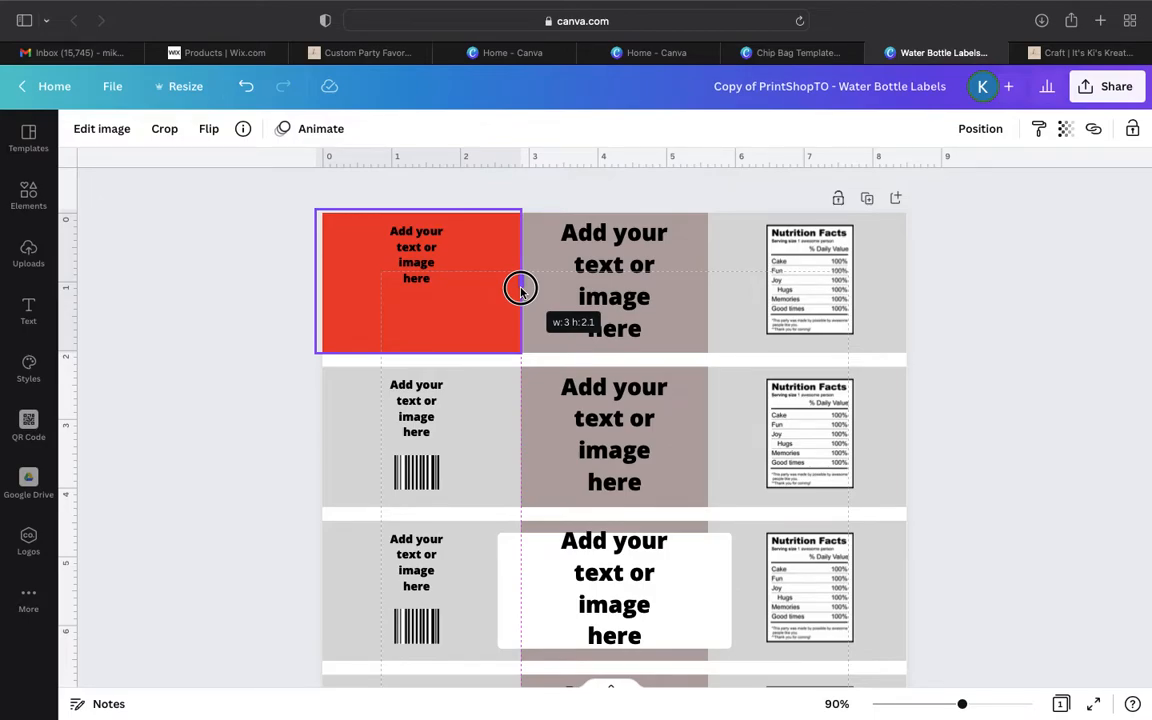
left_click_drag(520, 290, 520, 292)
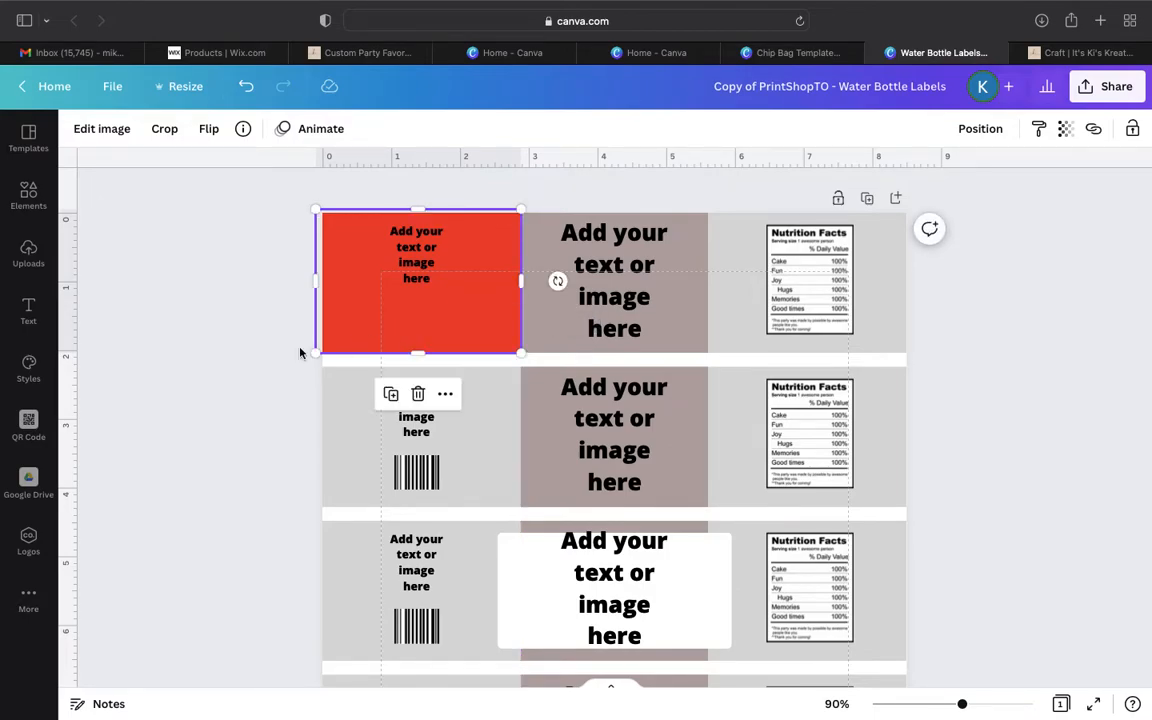
left_click(247, 350)
left_click(380, 320)
left_click_drag(314, 279, 322, 280)
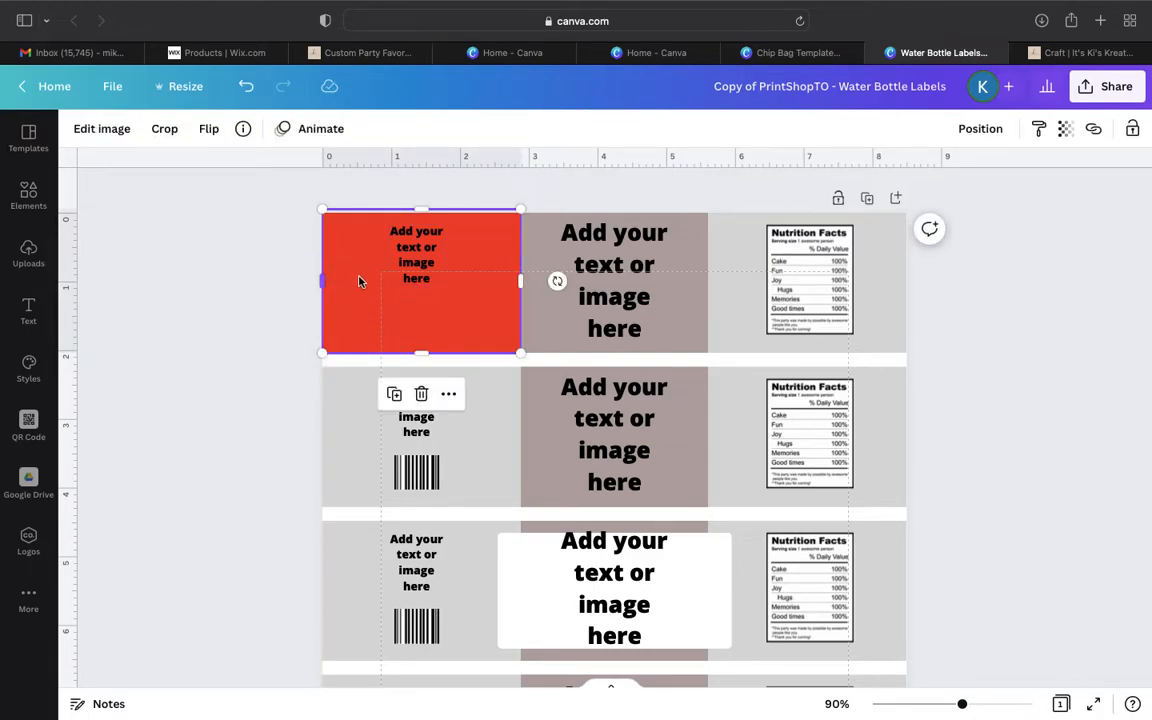
- Duplicate the red rectangle and place the copy over the uppermost label's Nutrition Facts section
left_click(396, 395)
left_click_drag(445, 296, 818, 286)
left_click(992, 278)
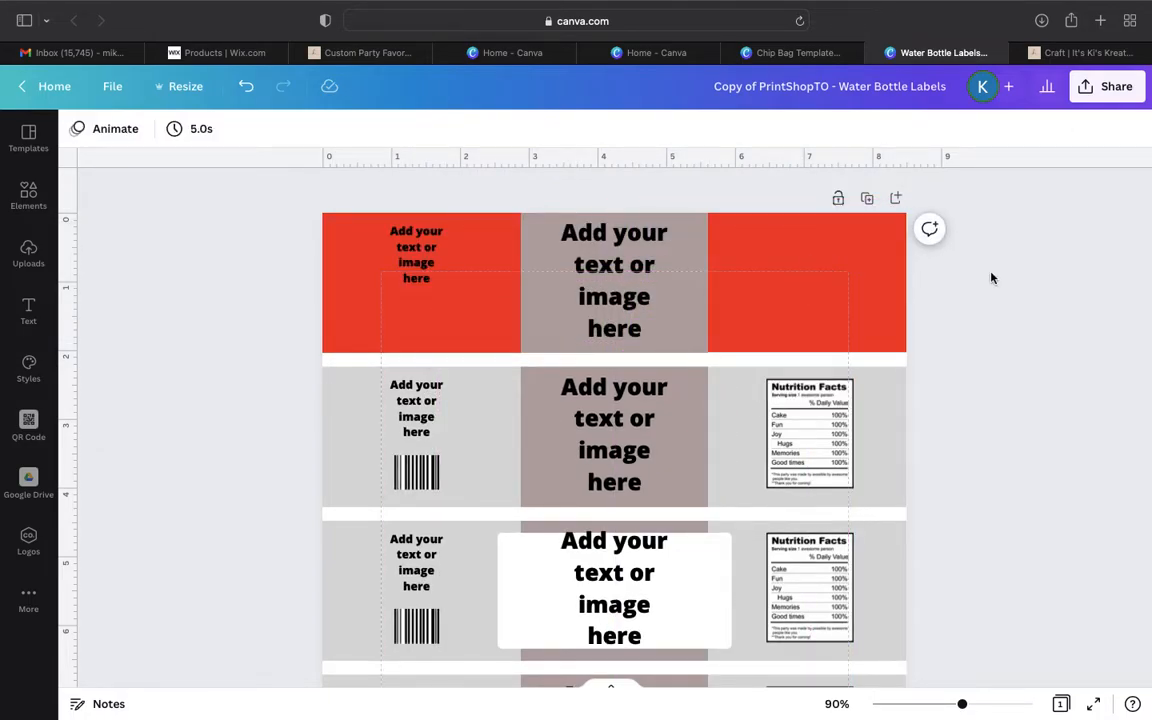
- Send the red copy behind the Nutrition Facts box and grey background of the uppermost label
left_click(851, 275)
left_click(978, 131)
left_click(891, 217)
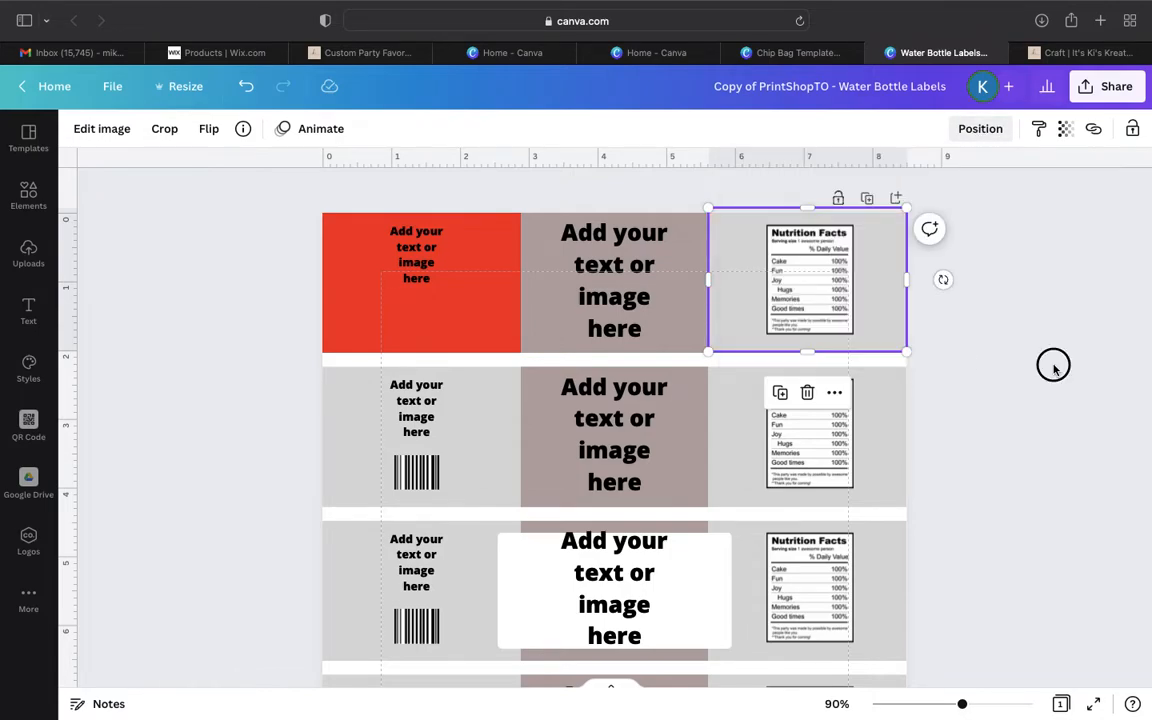
- Bring the red copy forward one level, above the grey background but behind the uppermost label's Nutrition Facts box
left_click(980, 130)
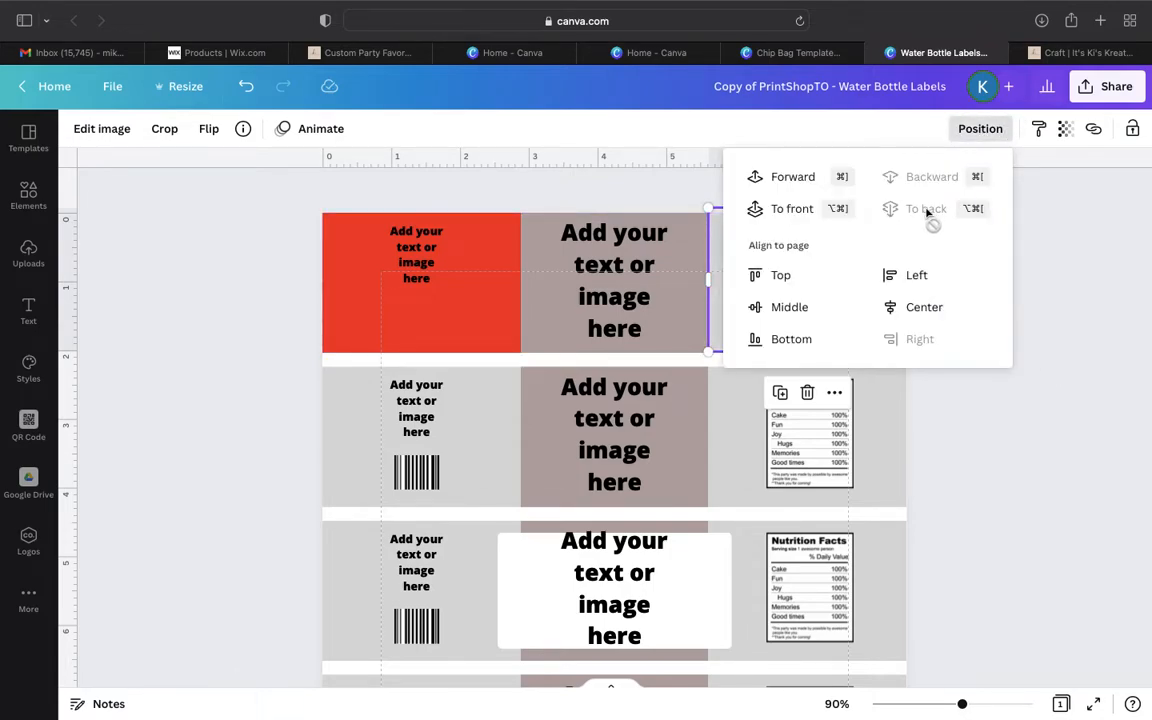
left_click(798, 180)
left_click(893, 338)
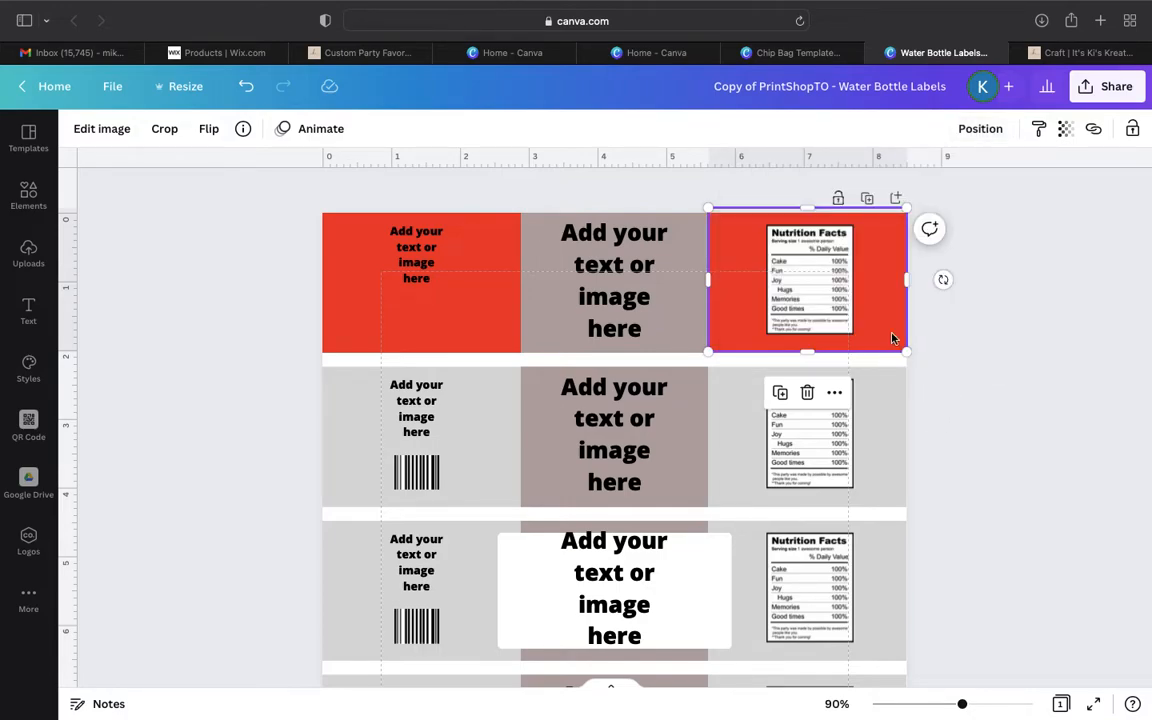
left_click(1083, 362)
left_click(838, 288)
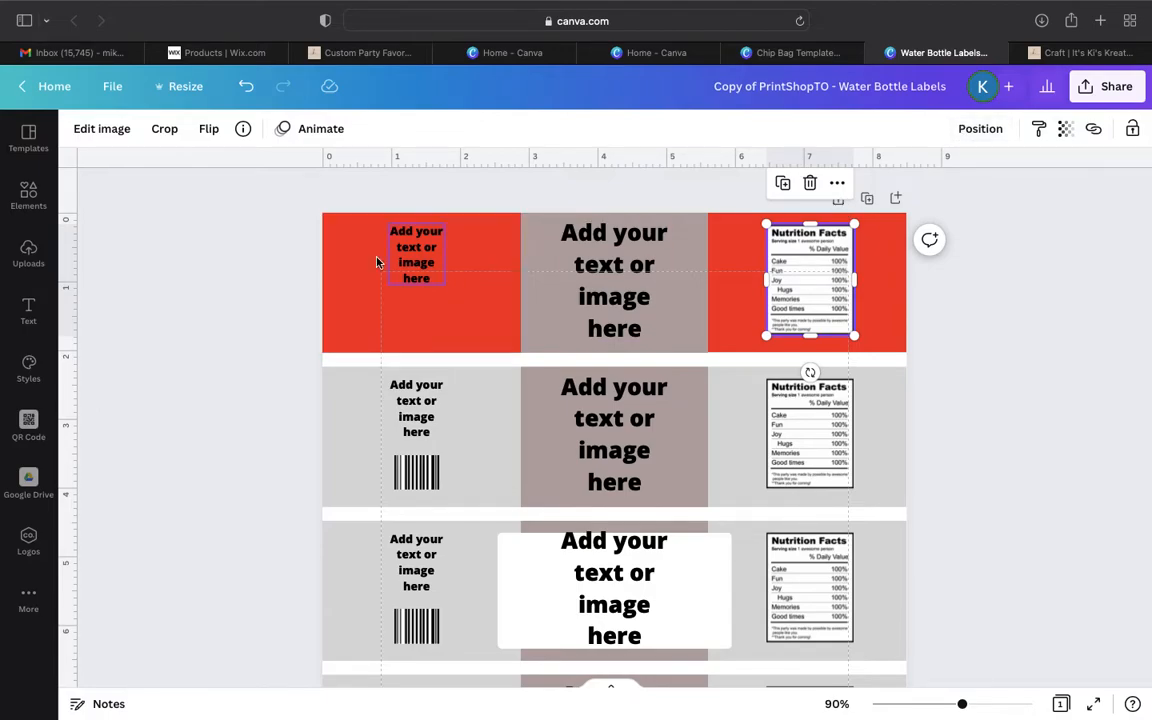
- Add the uploaded tow truck picture, scaled down, to the uppermost label's first red section and delete the placeholder text there
left_click(10, 258)
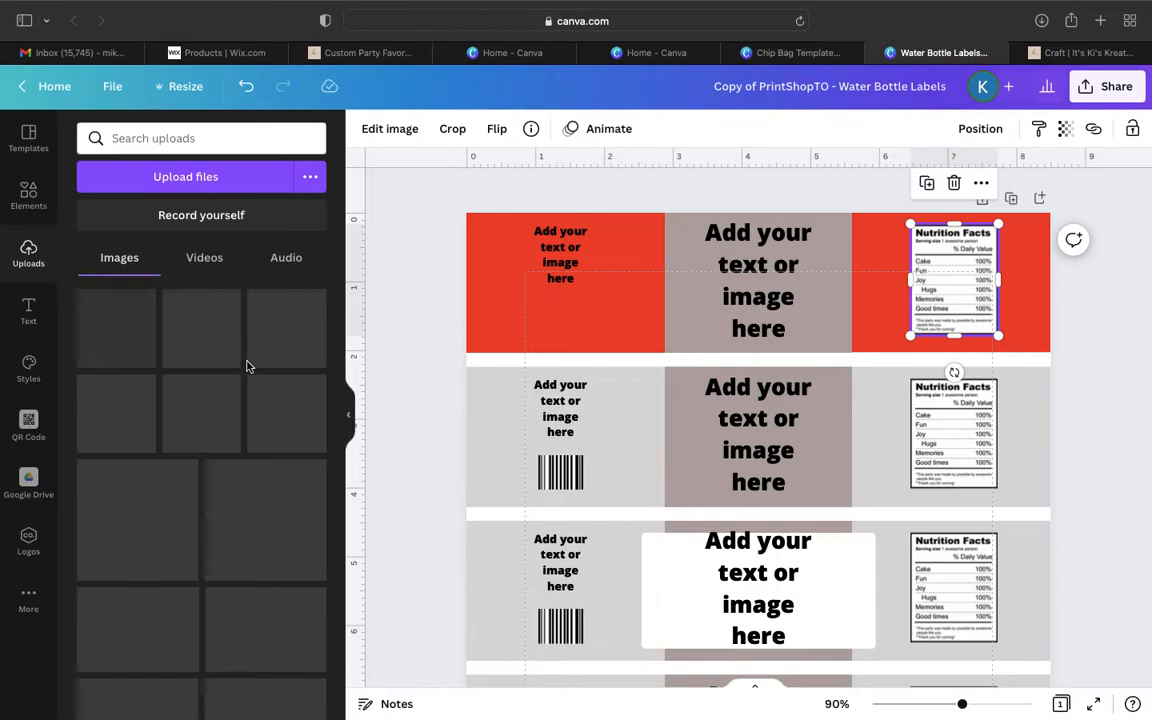
scroll(248, 366, "down", 3)
scroll(248, 366, "down", 5)
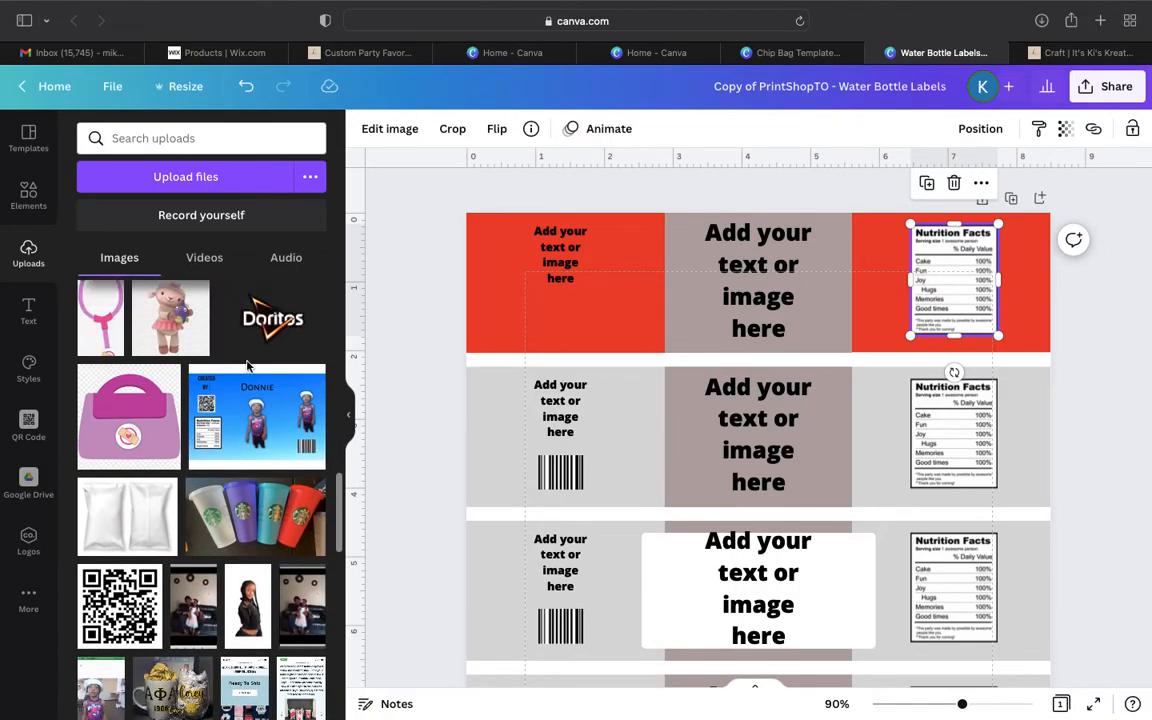
scroll(248, 366, "down", 10)
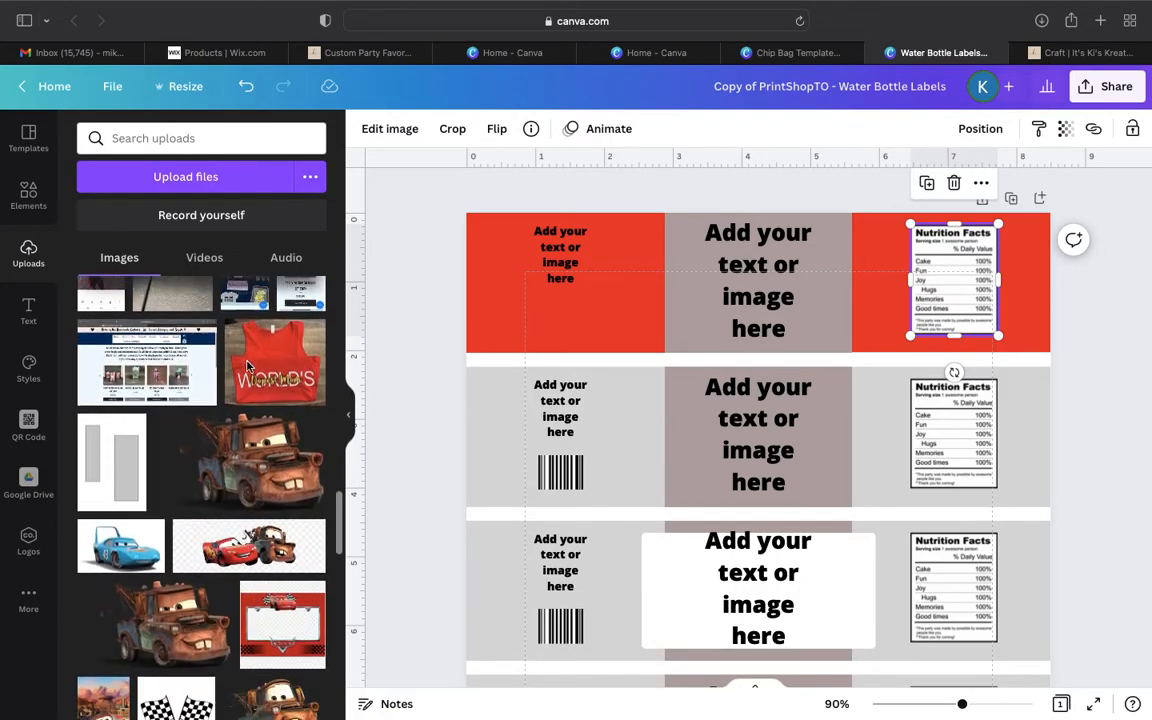
left_click(237, 432)
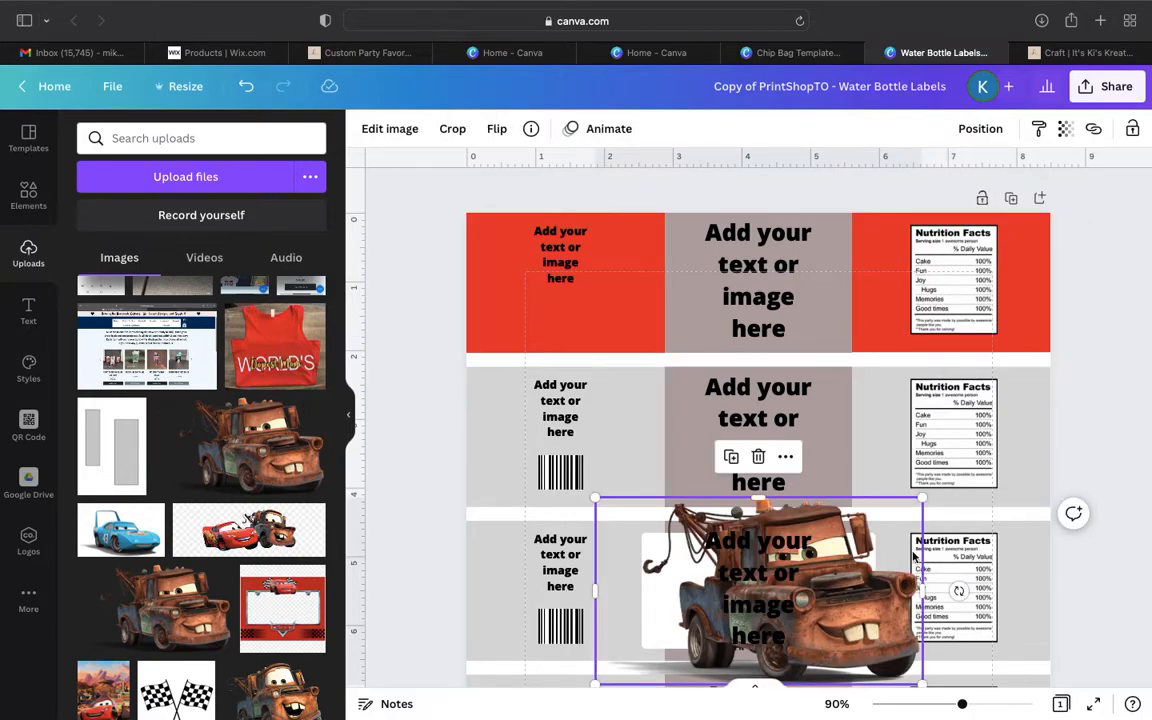
left_click_drag(922, 496, 749, 597)
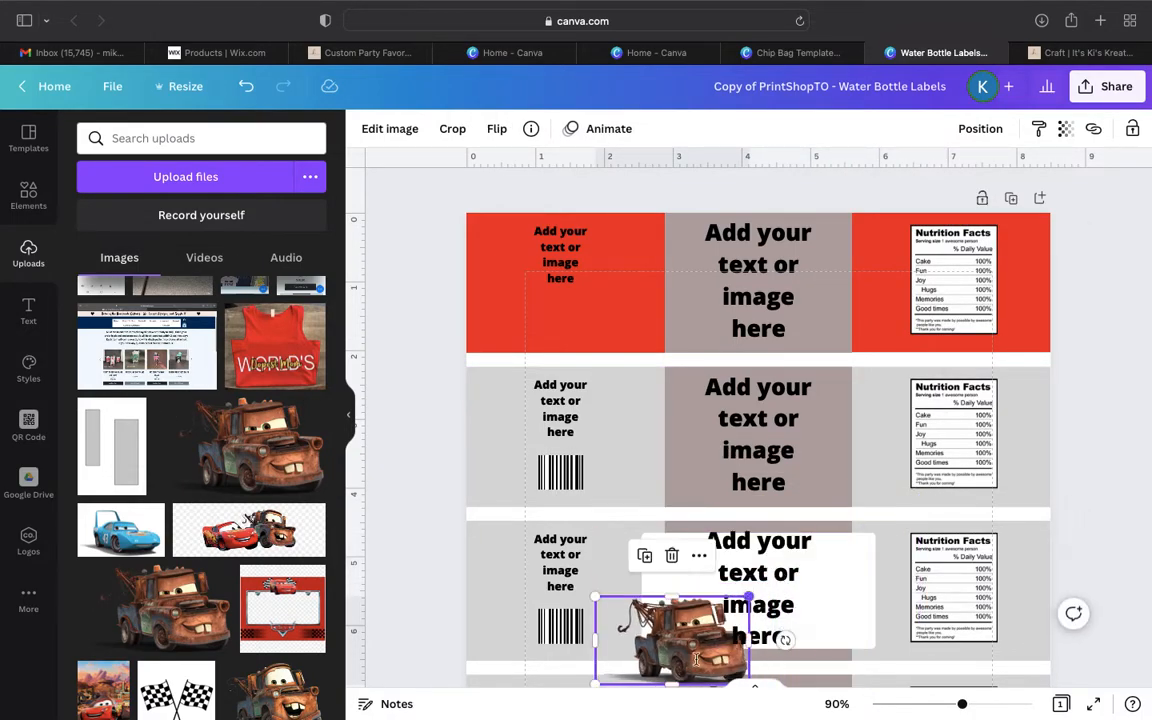
left_click_drag(695, 657, 573, 294)
left_click(556, 243)
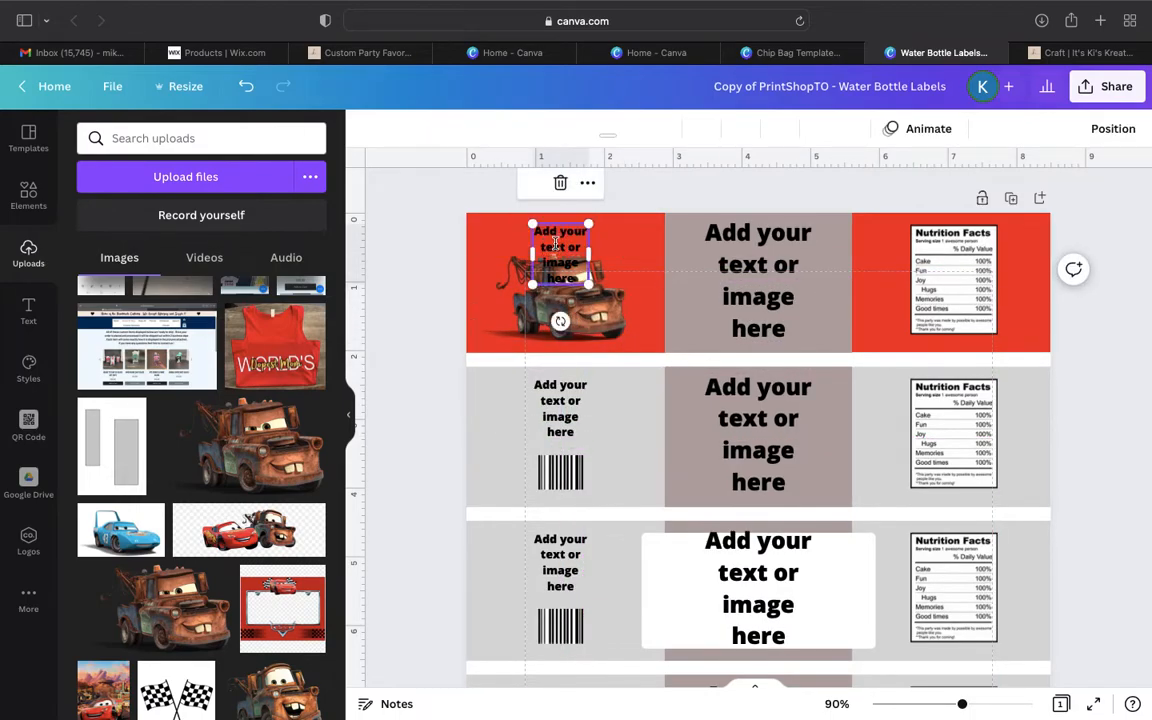
left_click(560, 183)
- Replace the placeholder text in the uppermost label's centre block with "Happy Birthday" and the child's first name
left_click(756, 291)
left_click(756, 291)
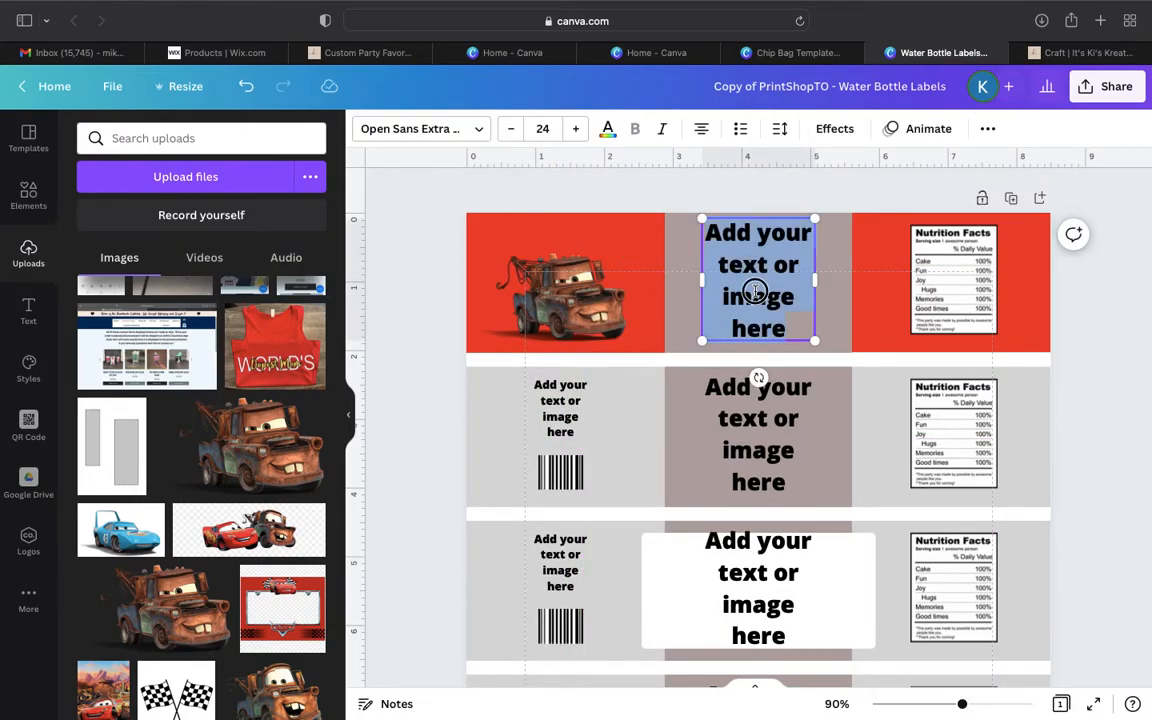
type("Happy B")
key("BackSpace")
type("Birthday Michael")
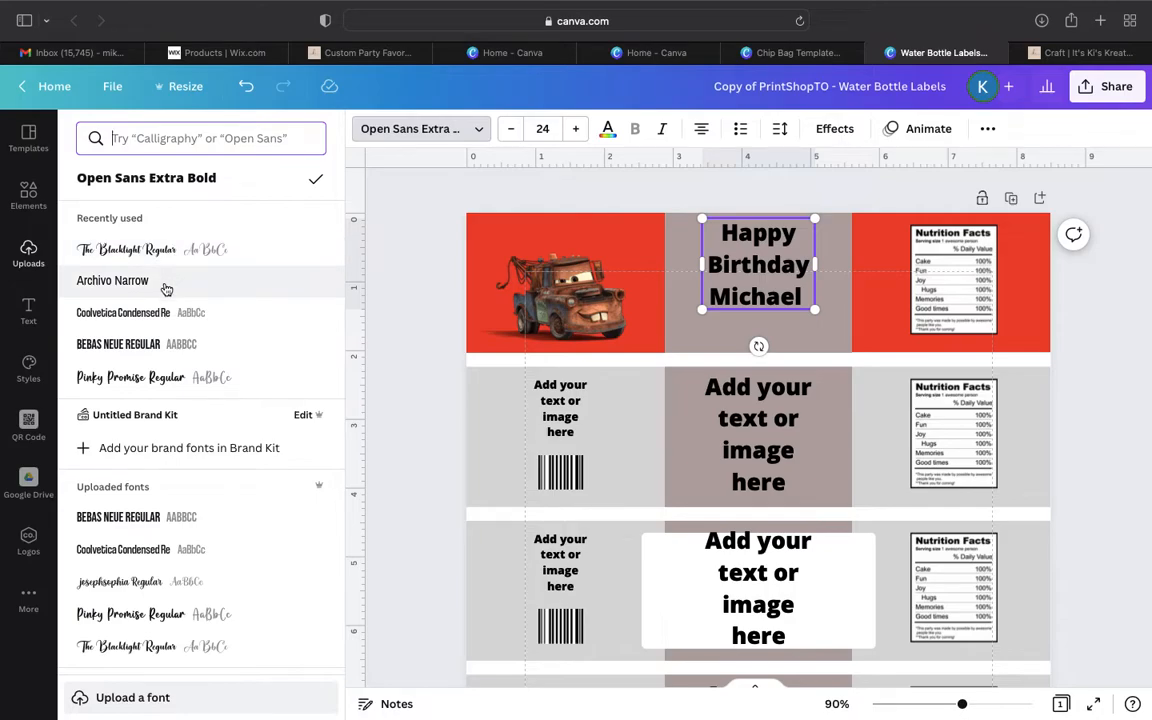
- Set the birthday greeting in Pinky Promise, enlarge it to size 28 and centre it in the block
left_click(145, 374)
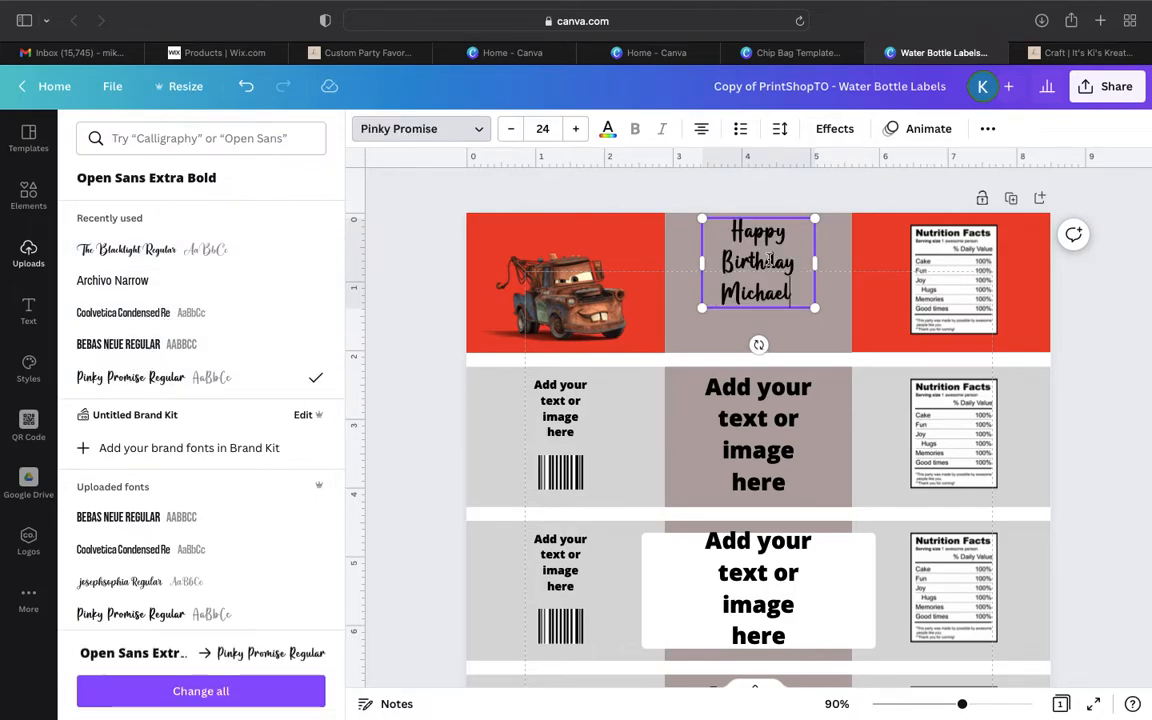
left_click_drag(833, 327, 848, 338)
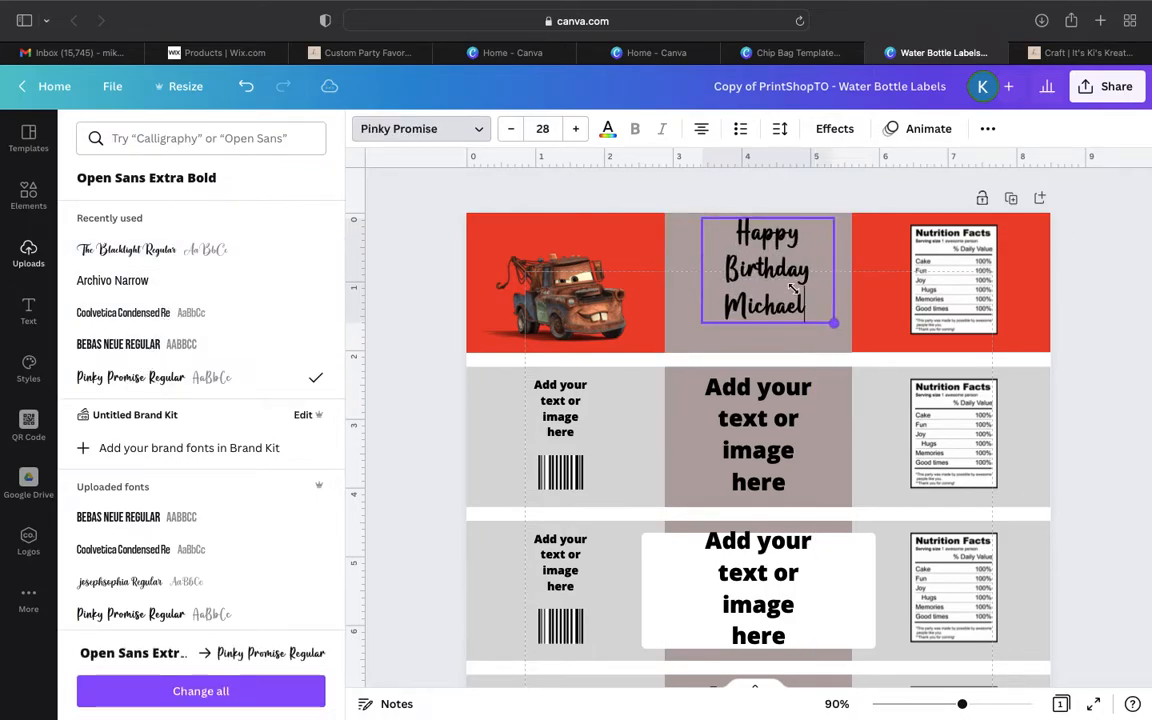
left_click(782, 307)
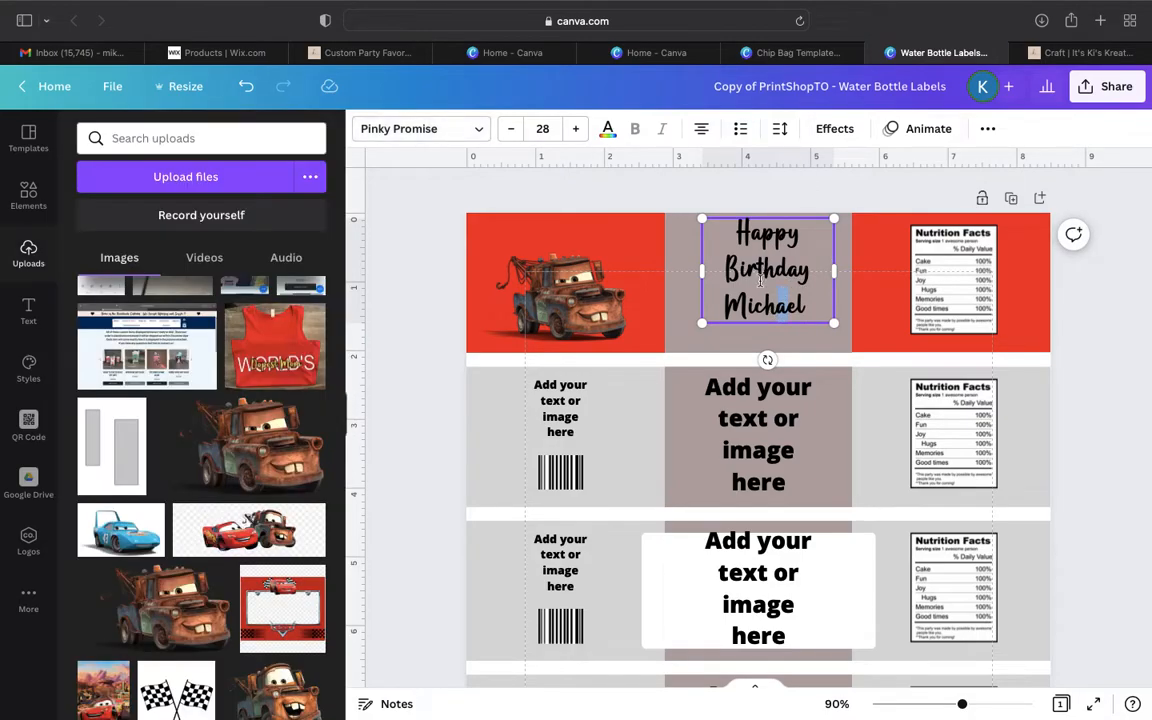
left_click(777, 203)
left_click_drag(780, 274, 770, 284)
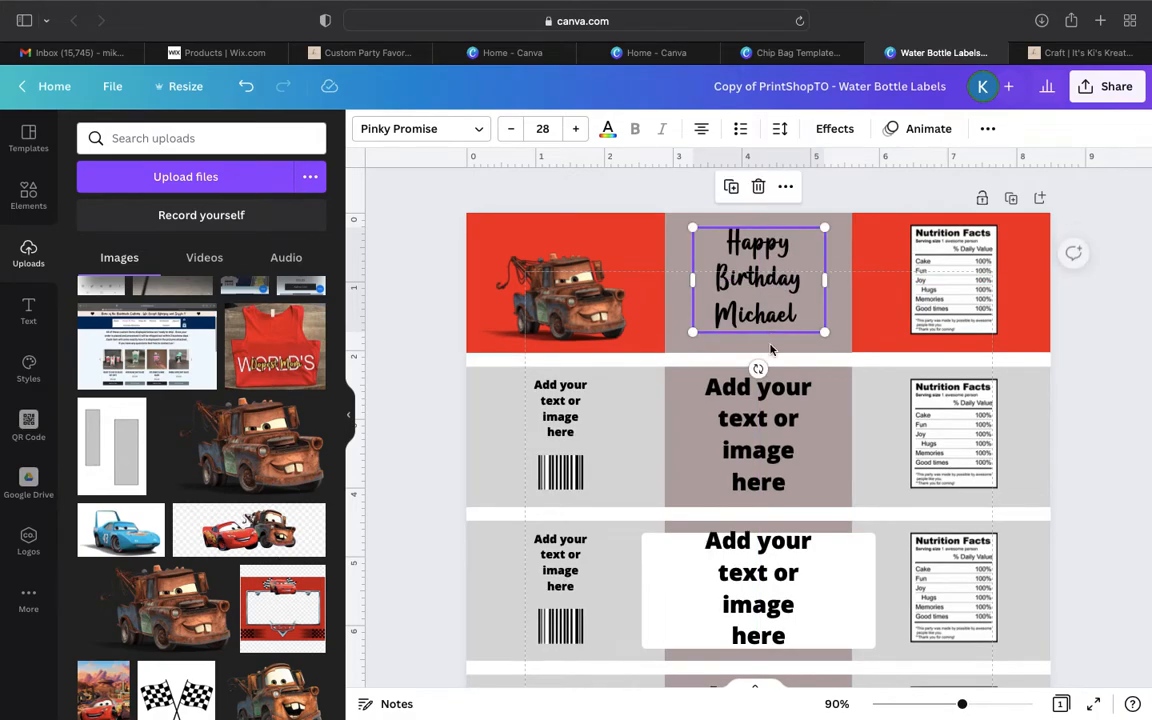
- Try fitting the white rounded rectangle behind the birthday greeting by moving, rotating and resizing it, and delete the rectangle
left_click_drag(834, 566, 856, 248)
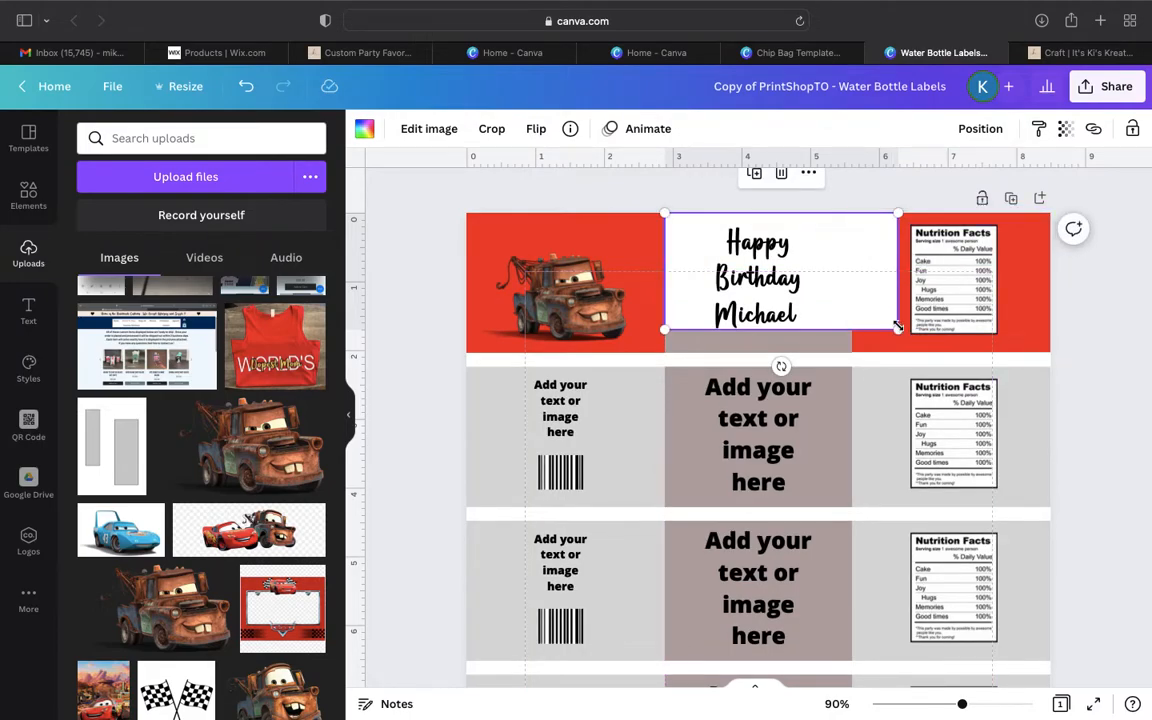
left_click_drag(782, 367, 812, 321)
left_click(812, 254)
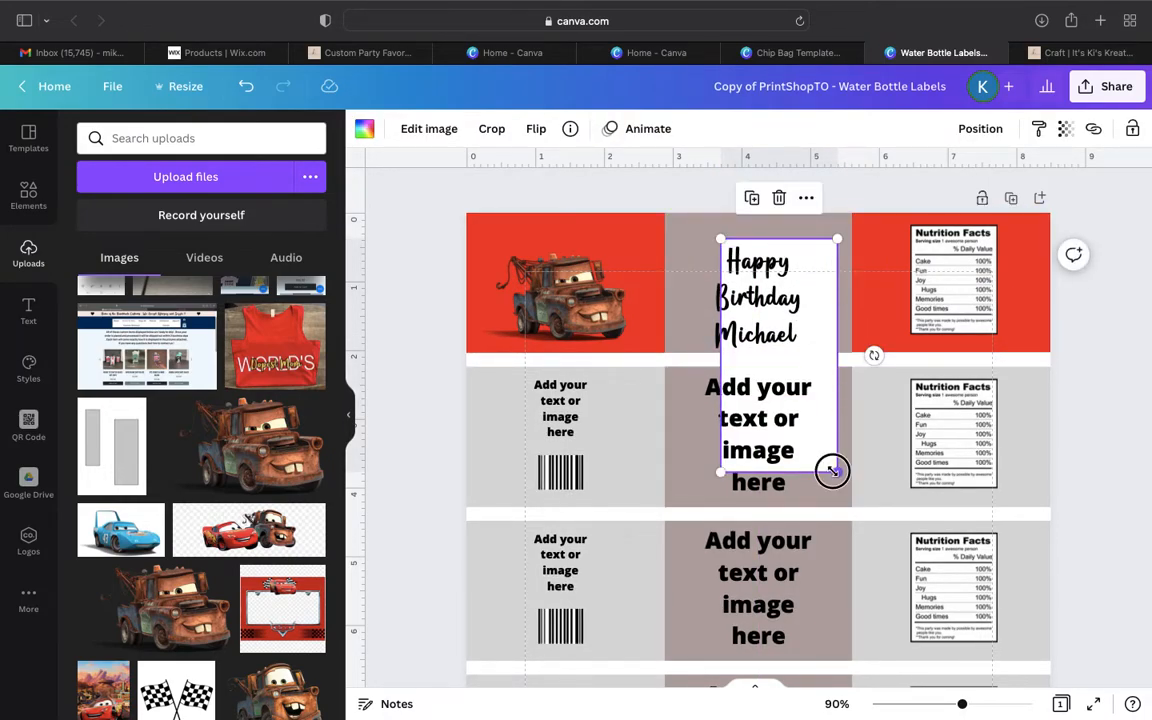
mouse_move(863, 467)
left_mouse_down()
mouse_move(818, 452)
mouse_move(860, 466)
left_mouse_up()
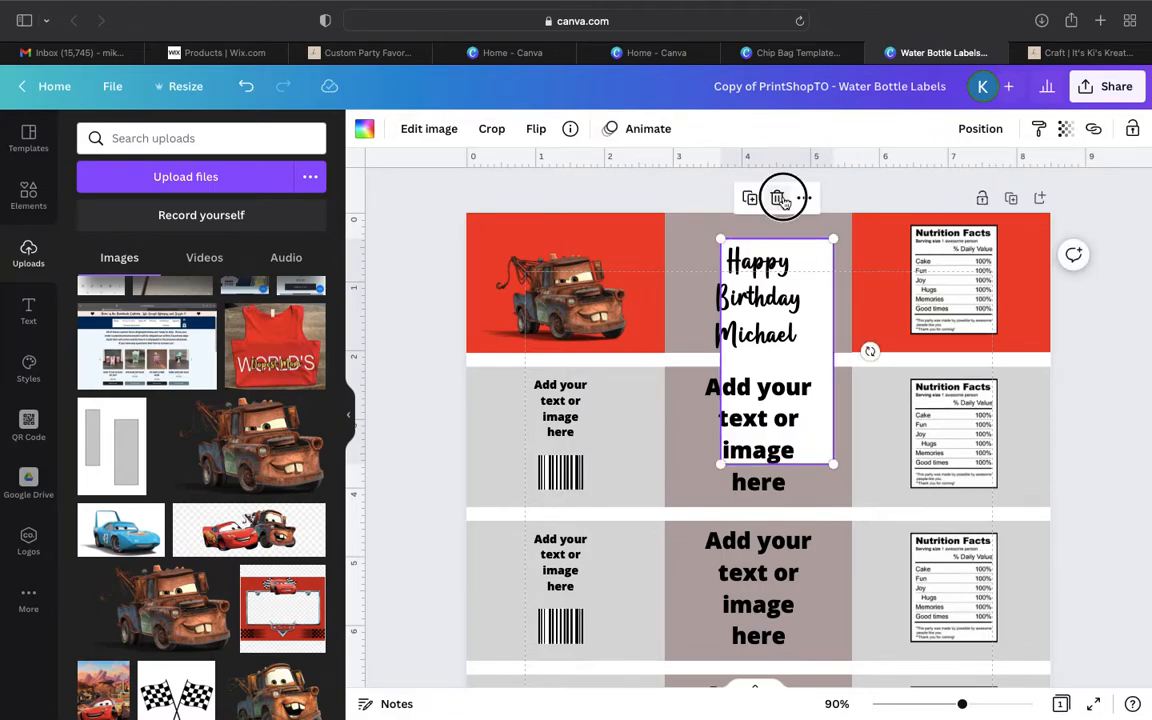
left_click(779, 197)
- Add the textured off-white square from the "white" element results and move it up over the uppermost label's greeting
left_click(28, 192)
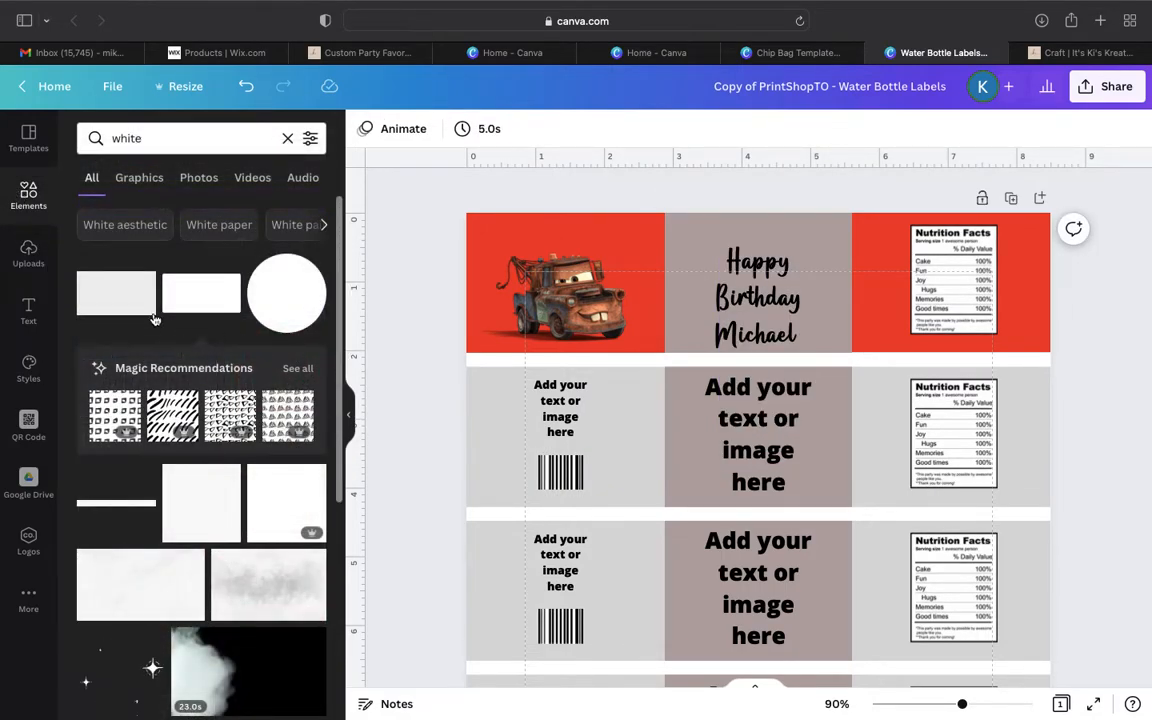
left_click(199, 492)
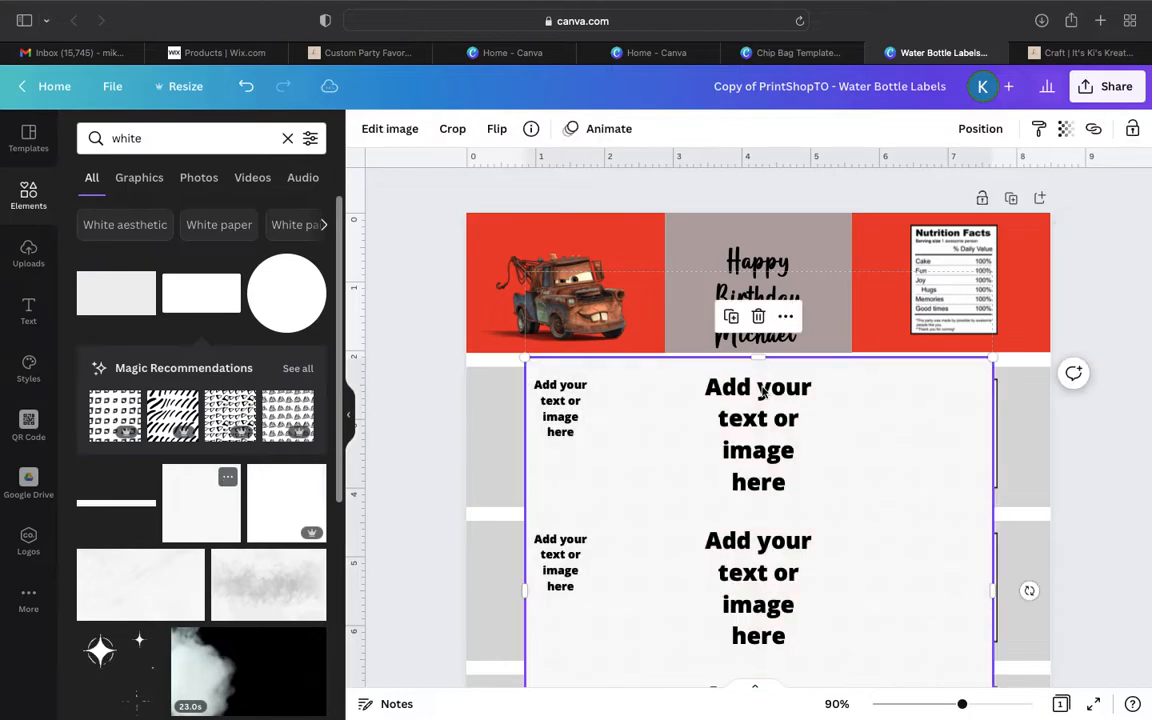
left_click_drag(523, 594, 550, 617)
left_click_drag(952, 590, 936, 454)
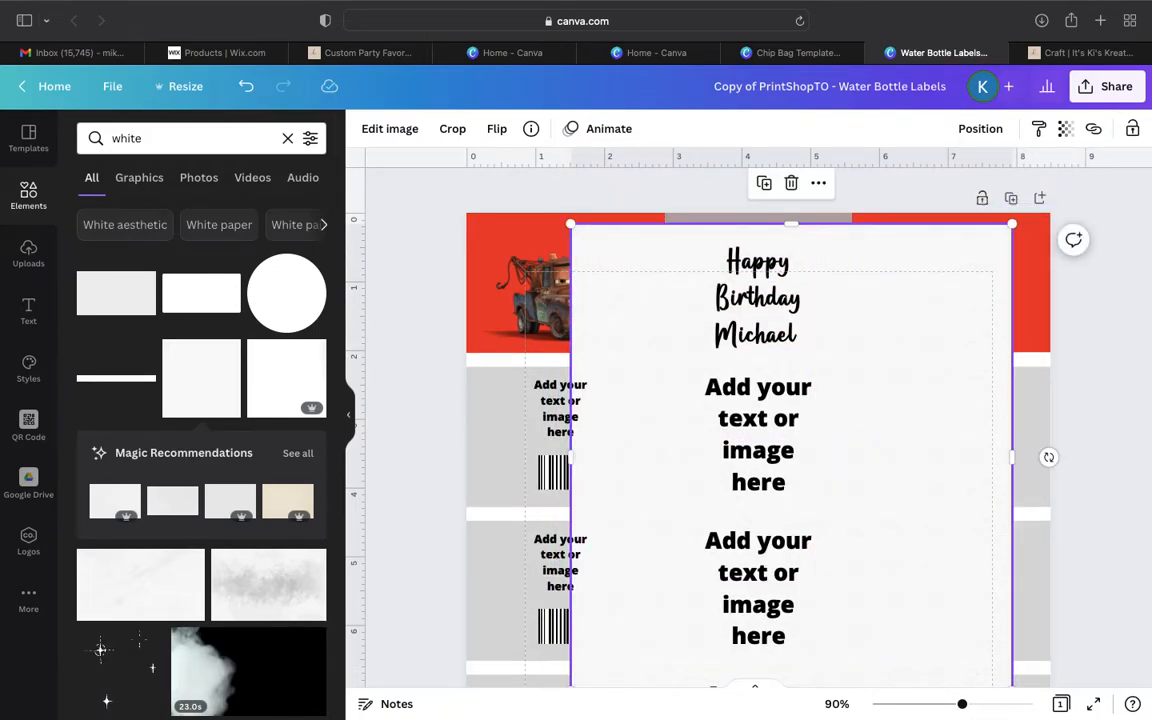
- Narrow the off-white square and align it with the page's top edge and the centre block's left edge
left_click_drag(960, 706, 947, 705)
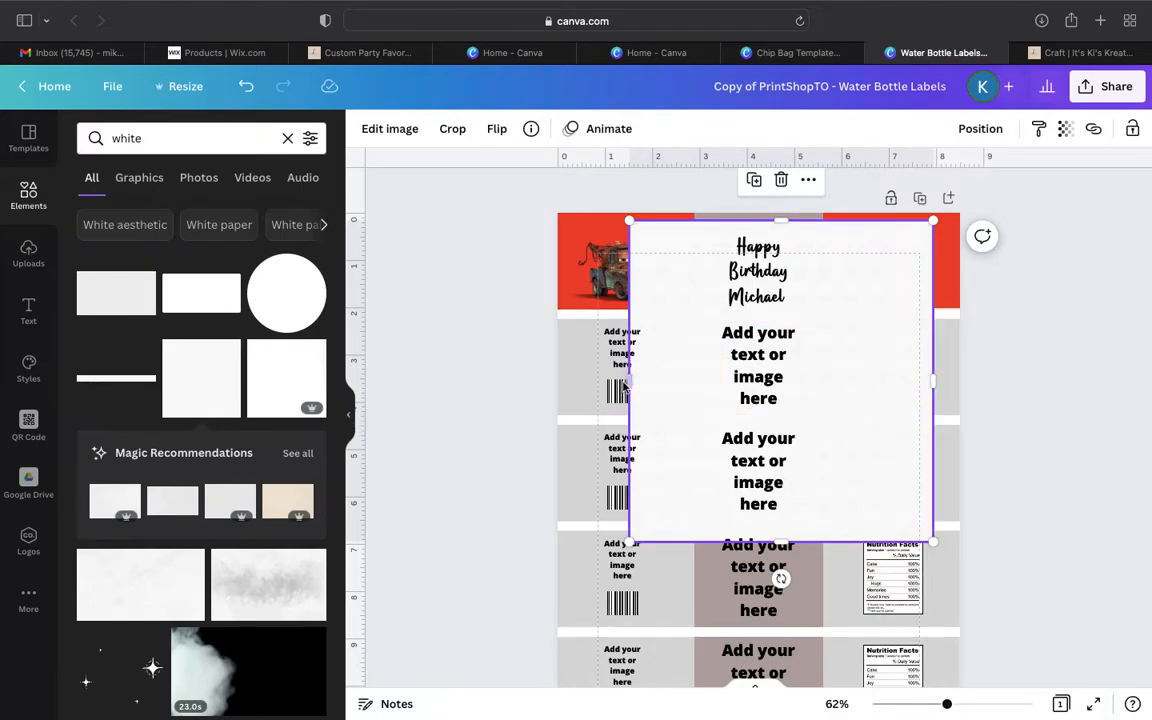
left_click_drag(627, 385, 633, 382)
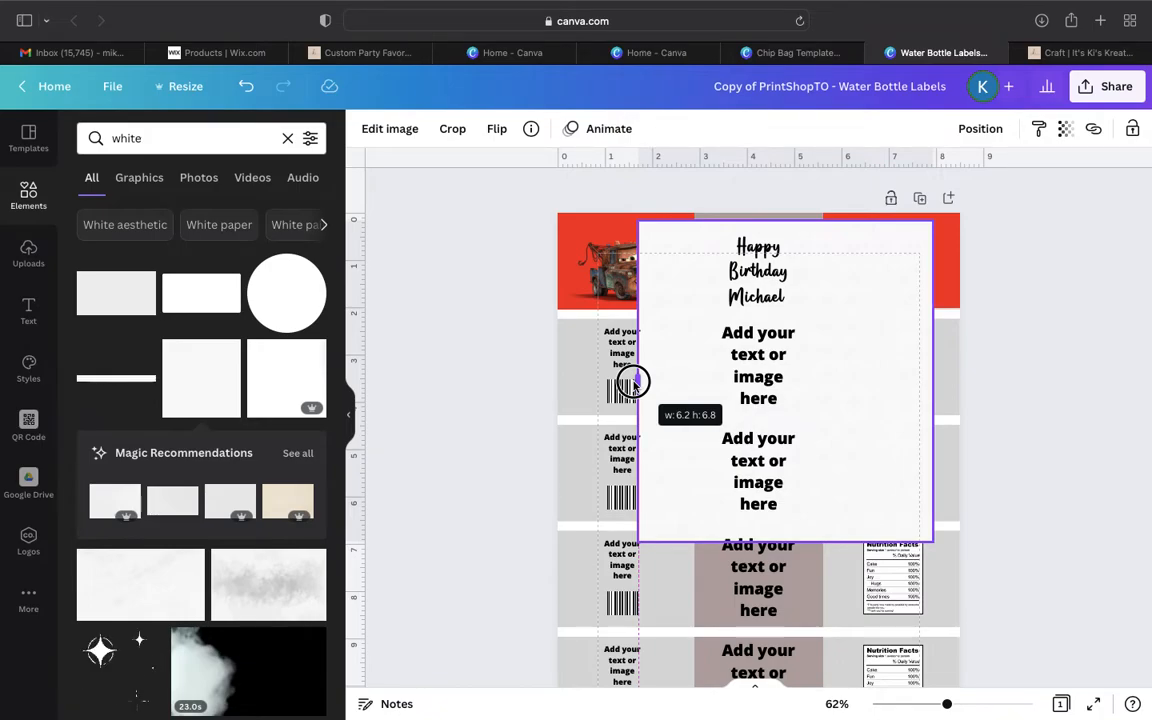
left_click_drag(633, 381, 660, 381)
left_click_drag(858, 370, 884, 373)
left_click_drag(948, 706, 970, 704)
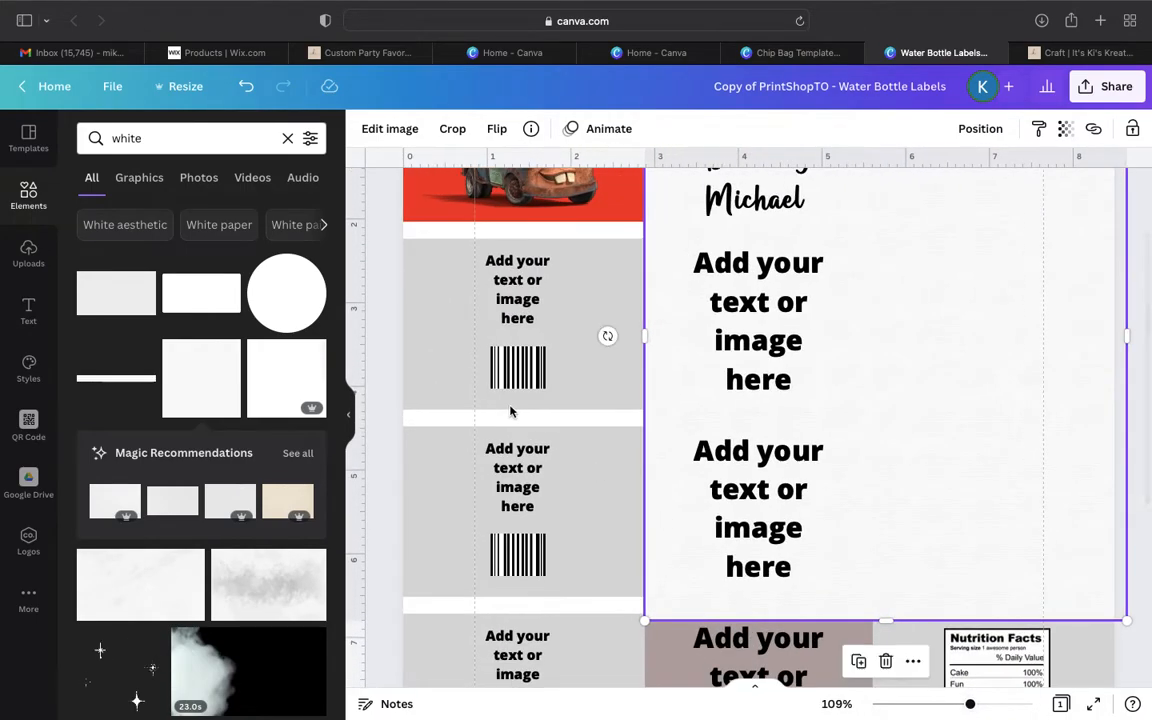
left_click(348, 425)
scroll(389, 277, "up", 4)
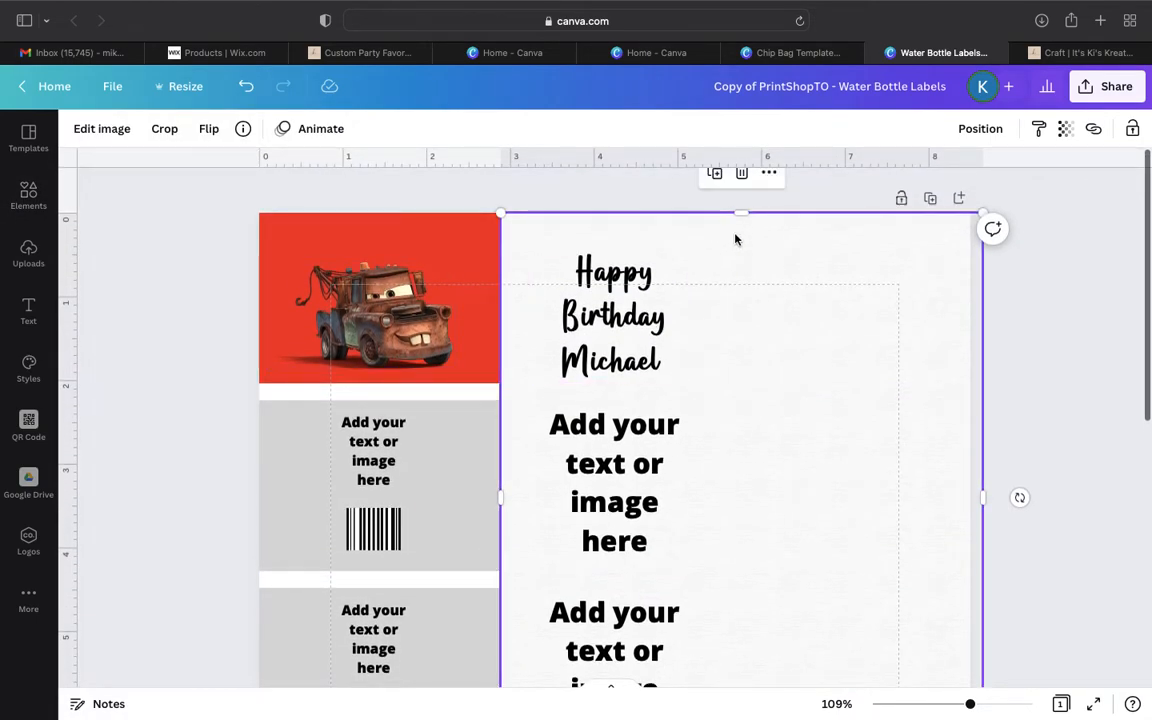
left_click(735, 237)
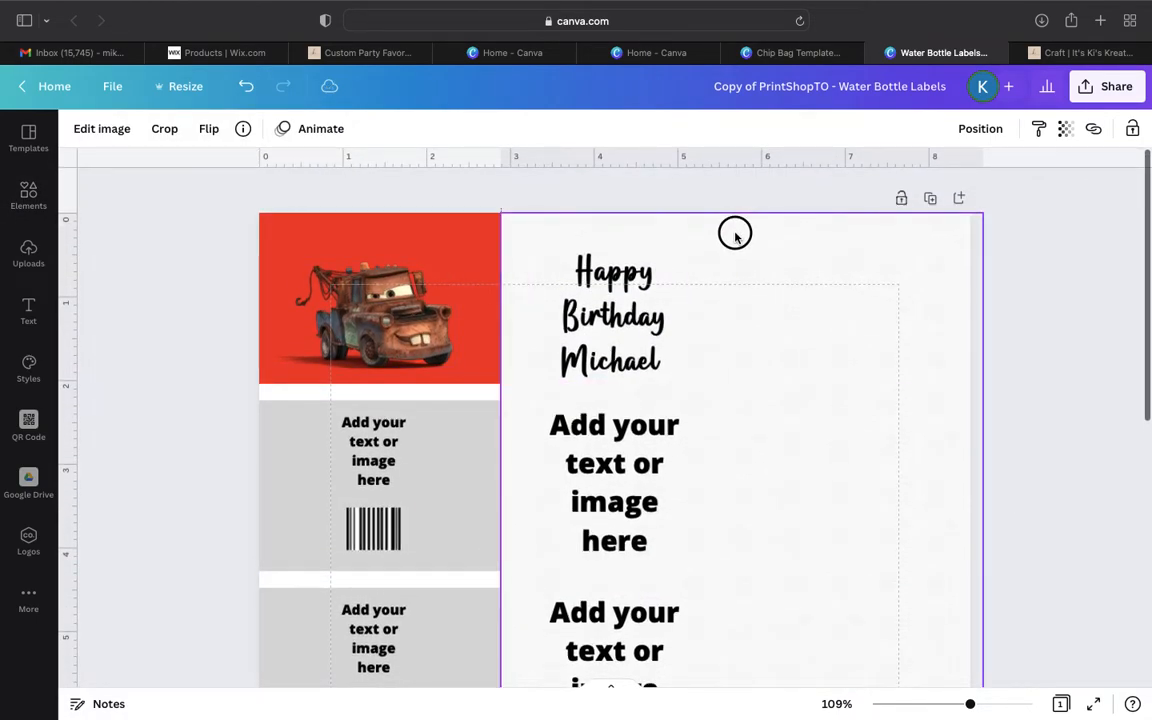
left_click(735, 235)
- Reduce the off-white square's width to about 2.7 and shorten it so it covers only the uppermost label's centre block
left_click_drag(982, 494, 733, 497)
scroll(733, 496, "down", 5)
left_click_drag(618, 458, 614, 190)
scroll(604, 377, "up", 5)
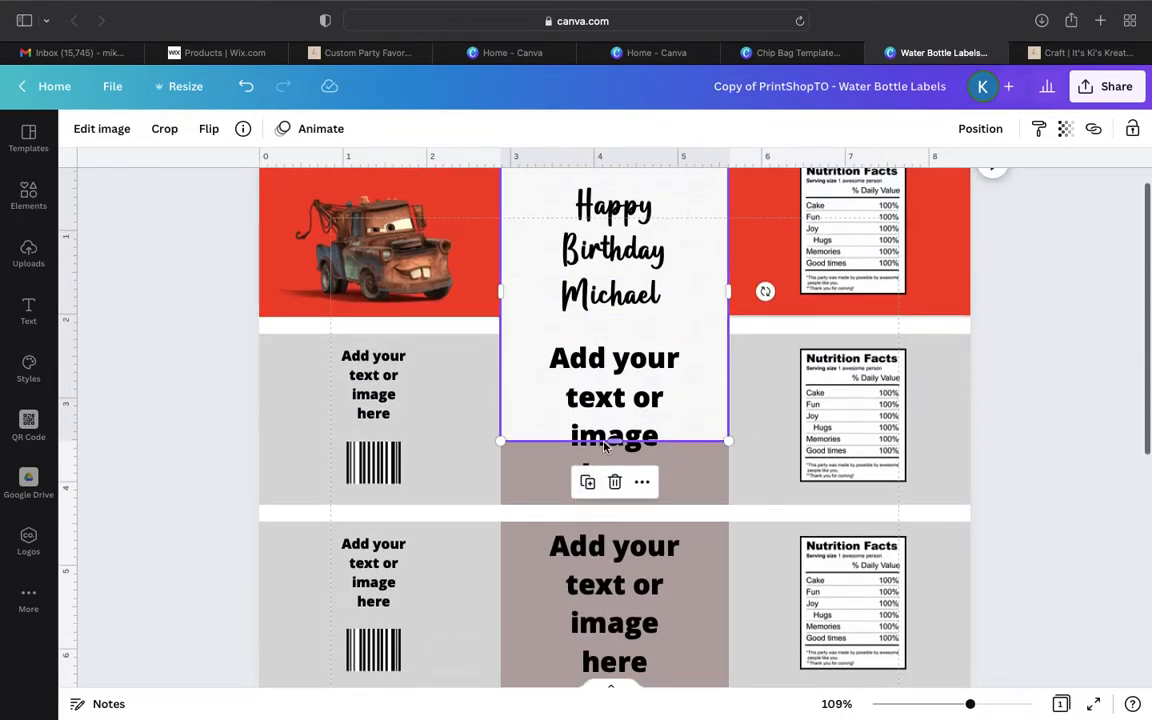
left_click_drag(619, 437, 622, 318)
left_click(1043, 295)
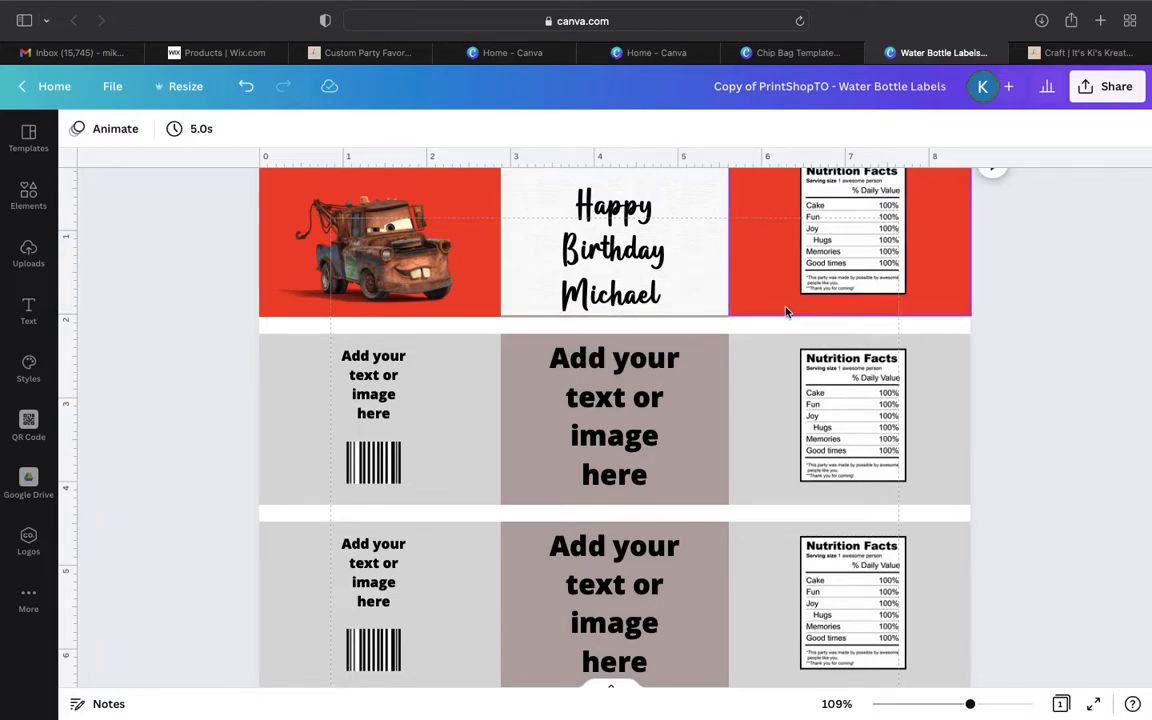
- Extend the bottom edges of the off-white block and the red Nutrition Facts background to the uppermost label's lower edge
left_click_drag(971, 703, 995, 704)
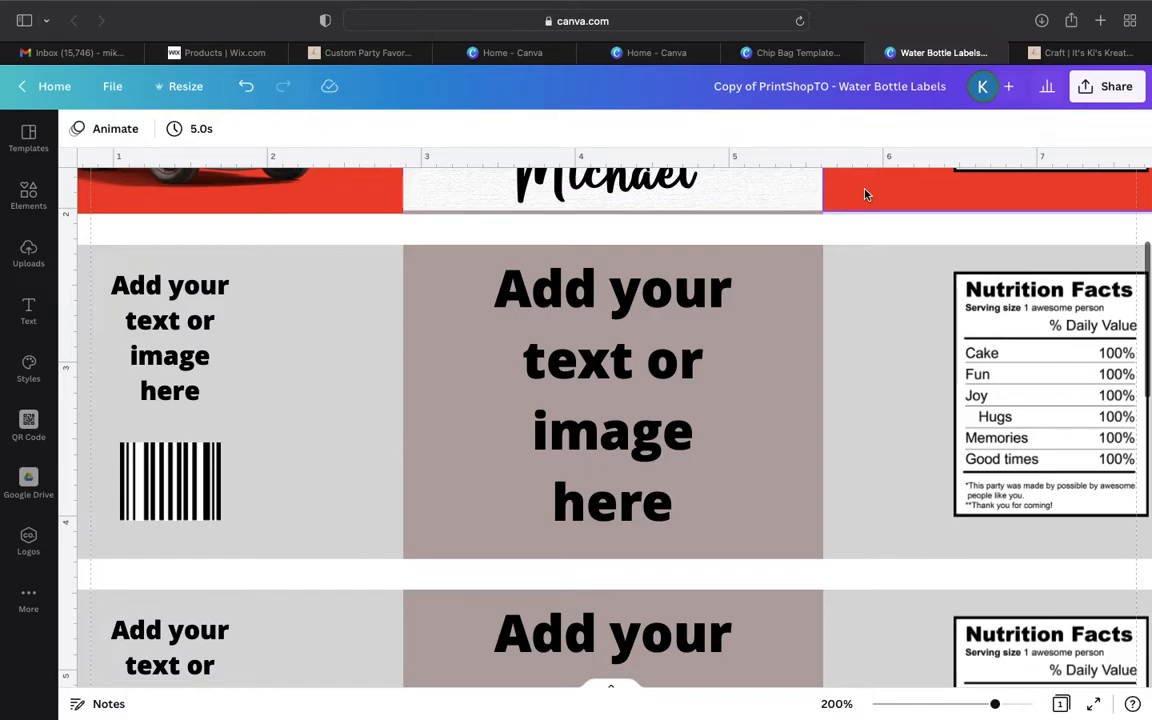
scroll(864, 192, "up", 2)
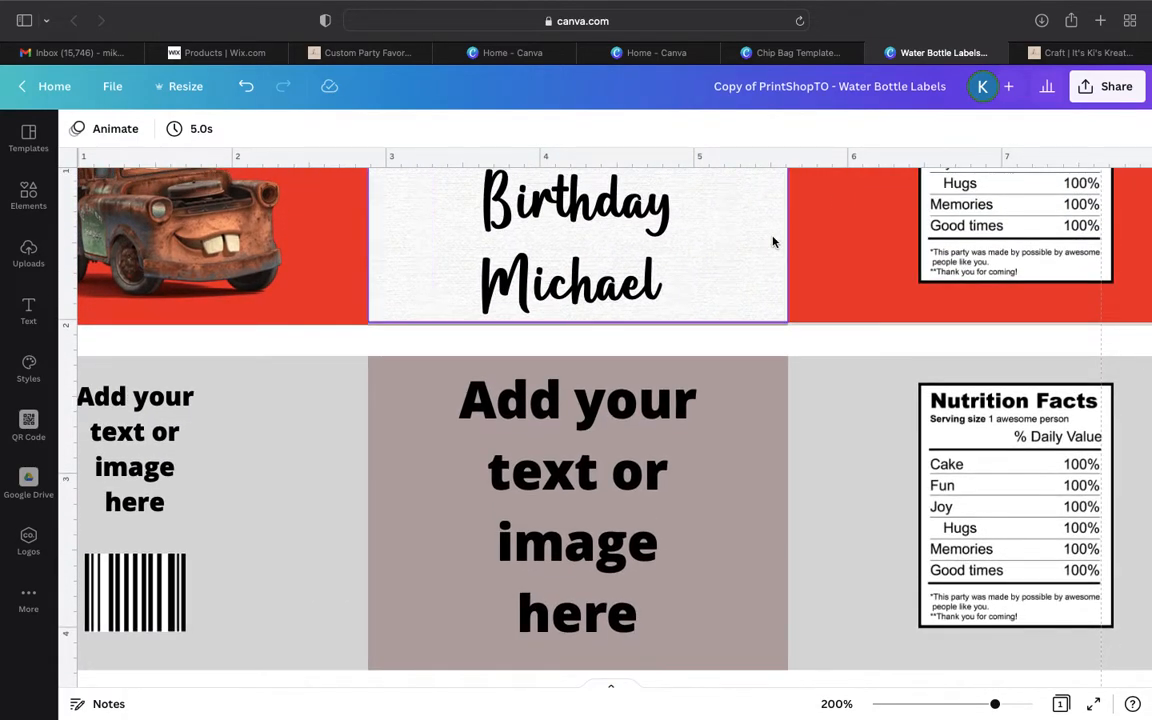
left_click(677, 312)
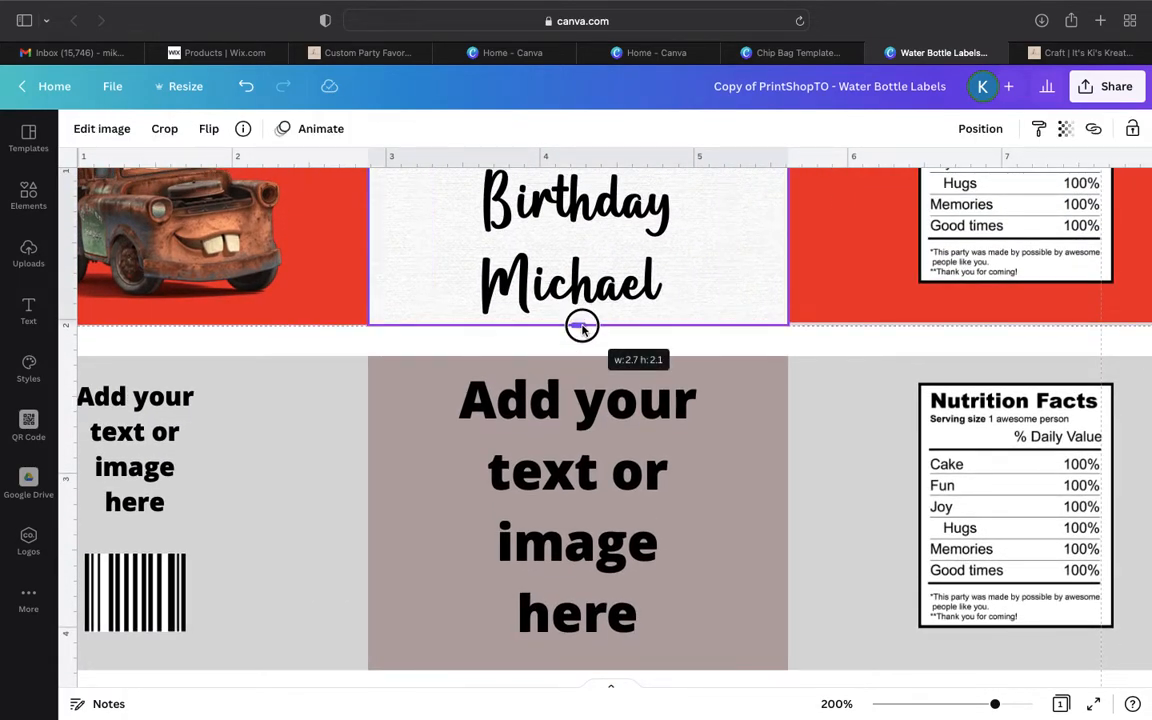
left_click(762, 340)
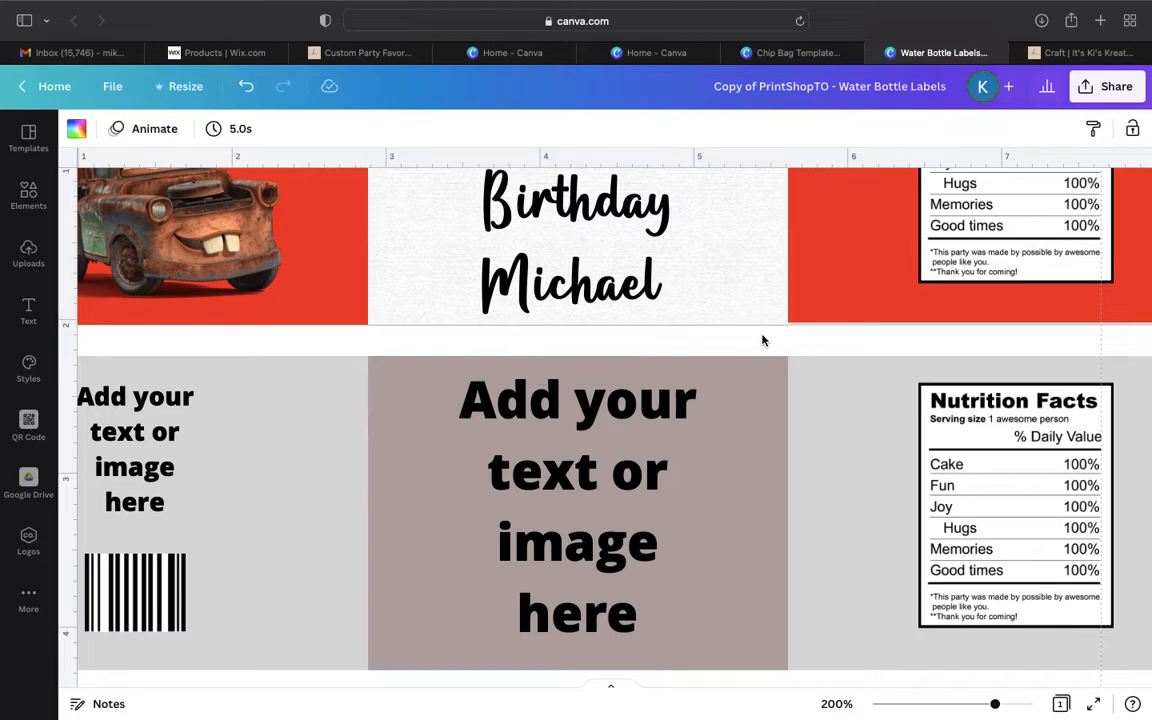
left_click(896, 250)
left_click_drag(1009, 322, 1009, 325)
left_click_drag(993, 712, 955, 708)
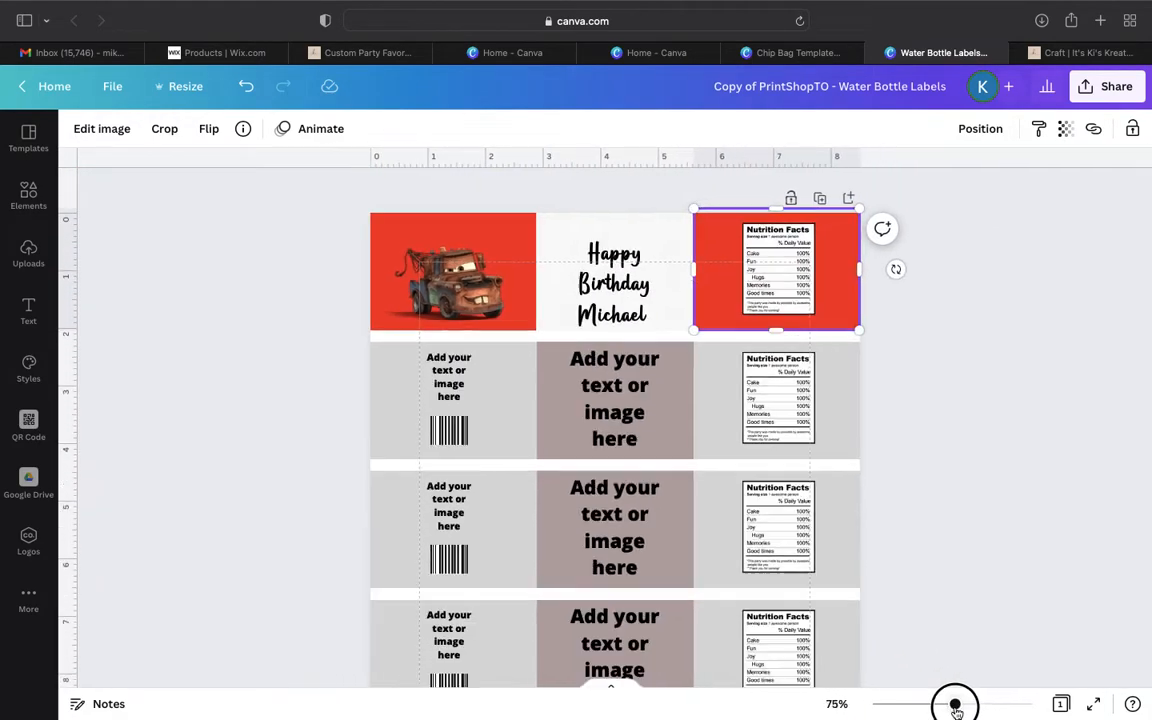
left_click(926, 450)
- Look over the remaining bottle labels on the page and switch to the Canva home page
scroll(493, 415, "down", 3)
scroll(493, 415, "down", 3)
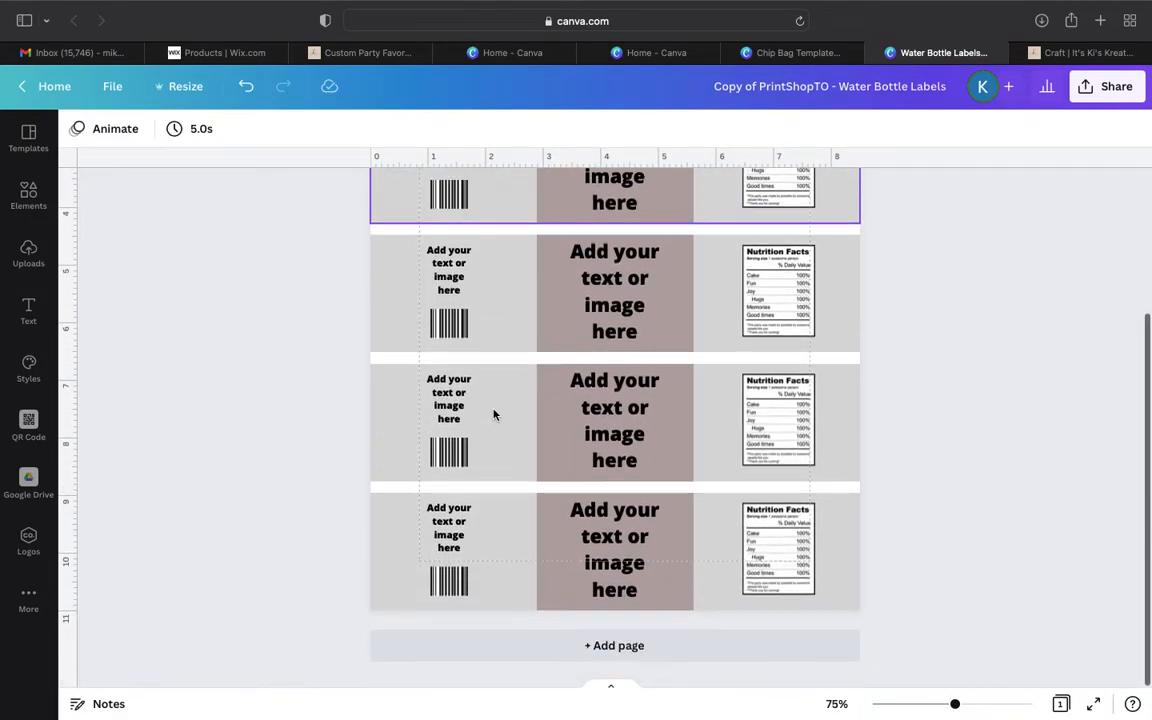
left_click(632, 54)
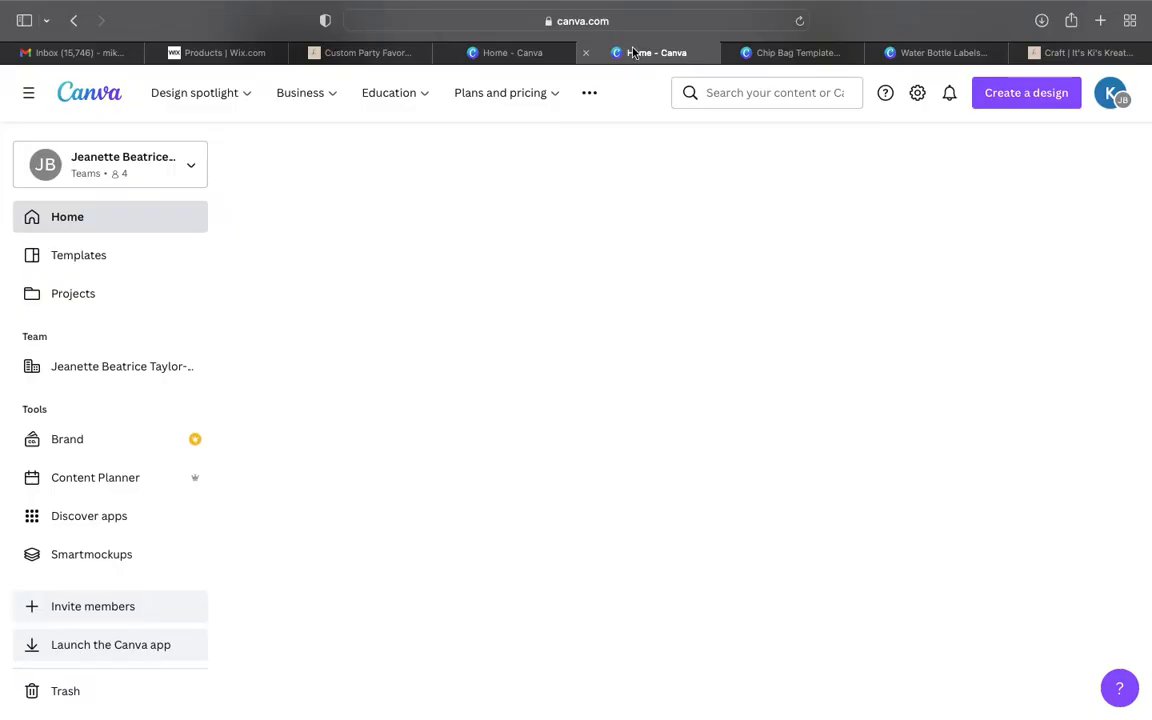
- Compare the chip bag template with the water bottle labels design, ending on the uppermost bottle label
left_click(826, 56)
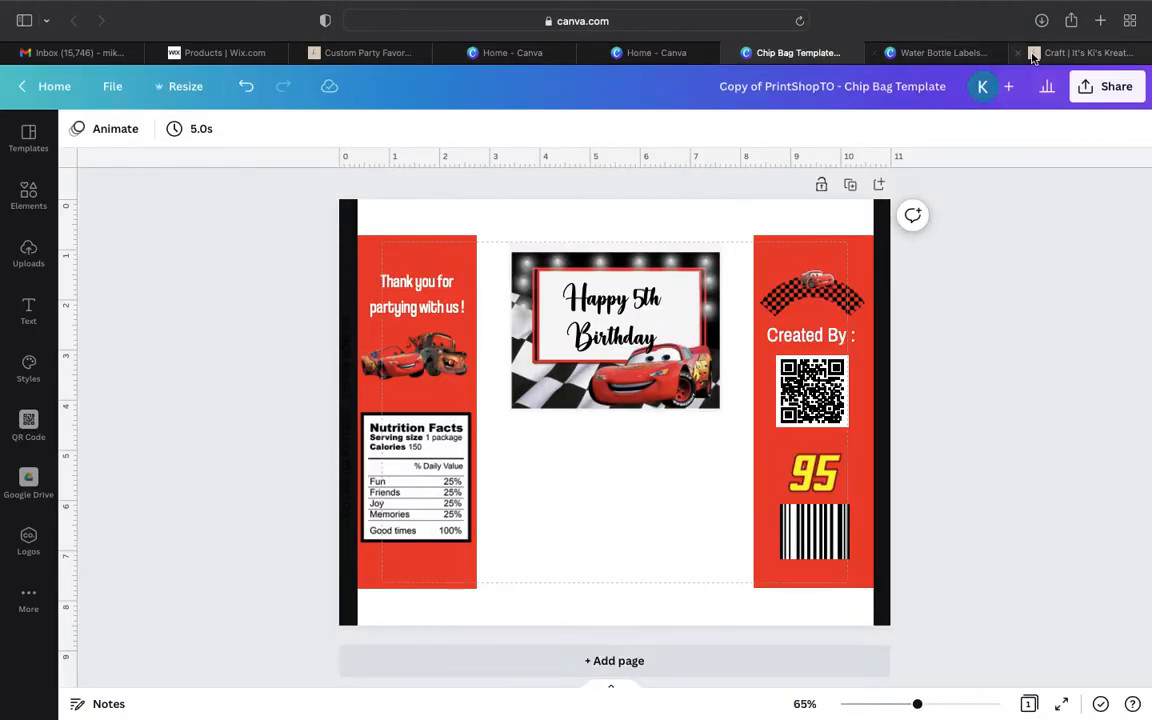
left_click(965, 54)
scroll(806, 430, "up", 5)
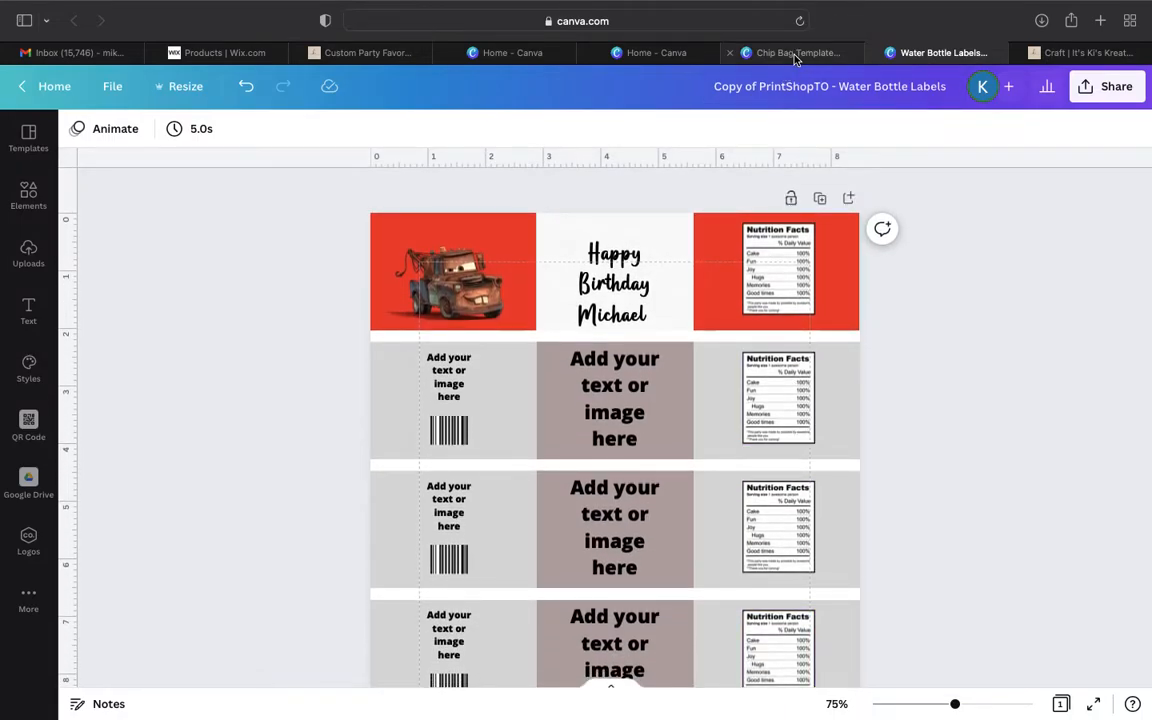
mouse_move(796, 58)
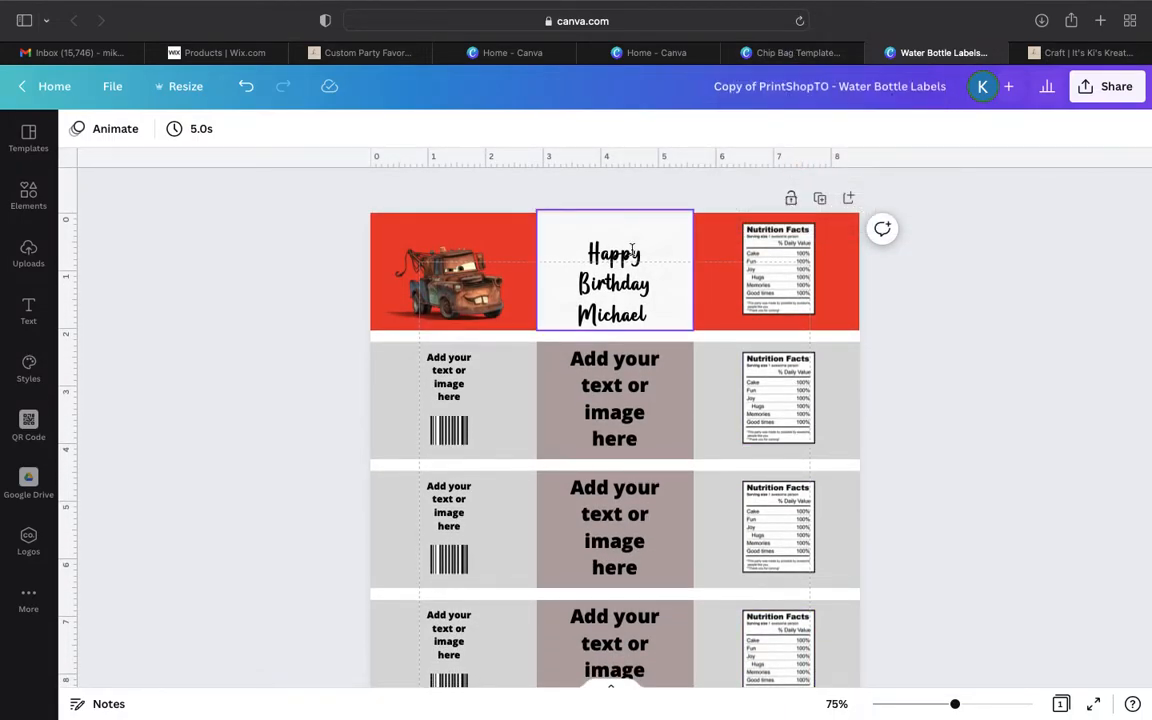
- Review the download options for the water bottle labels design and close them without downloading
left_click(1111, 86)
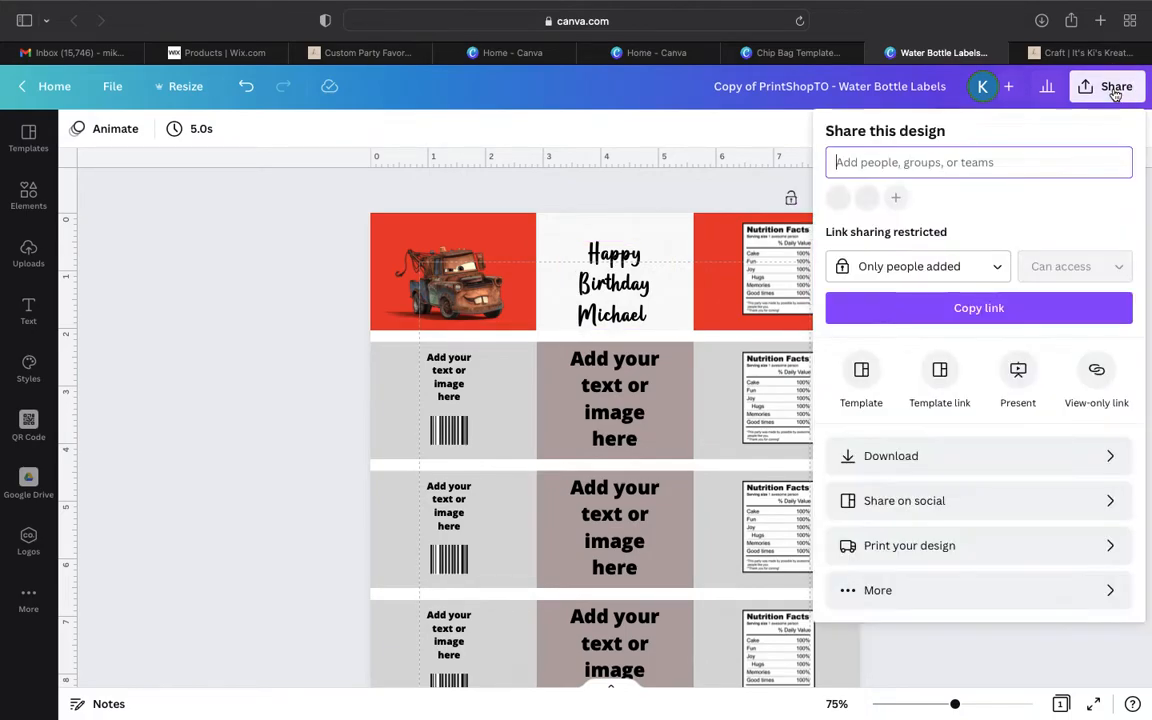
left_click(860, 462)
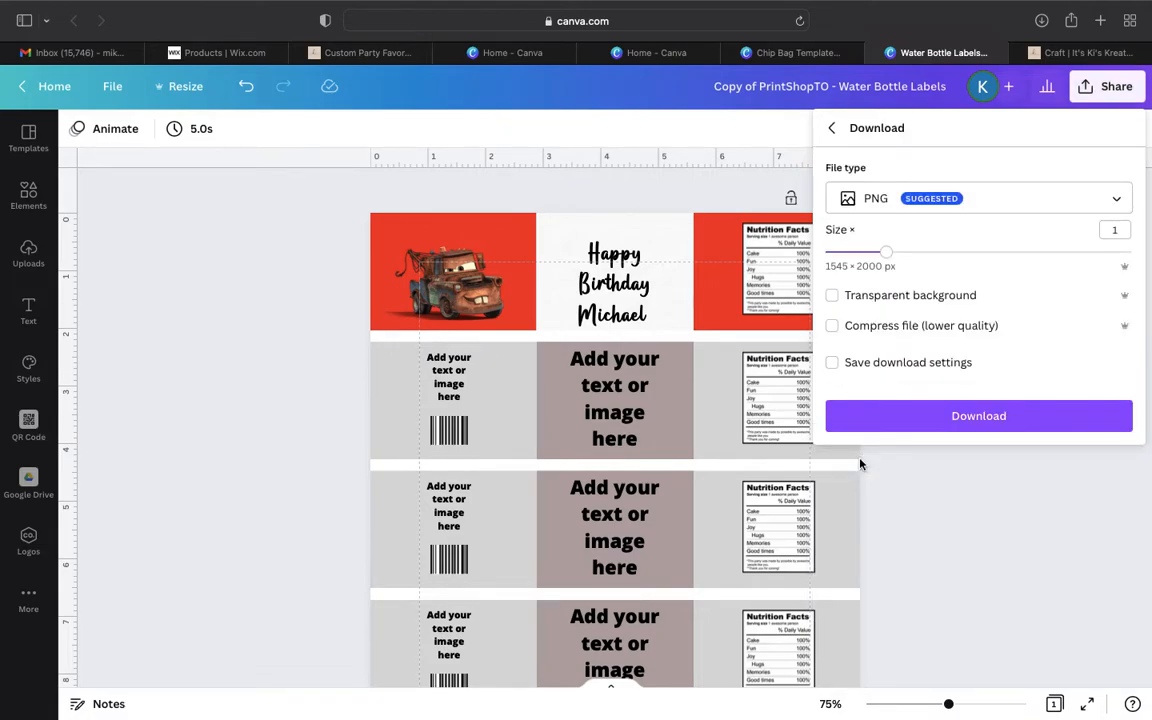
left_click(1016, 526)
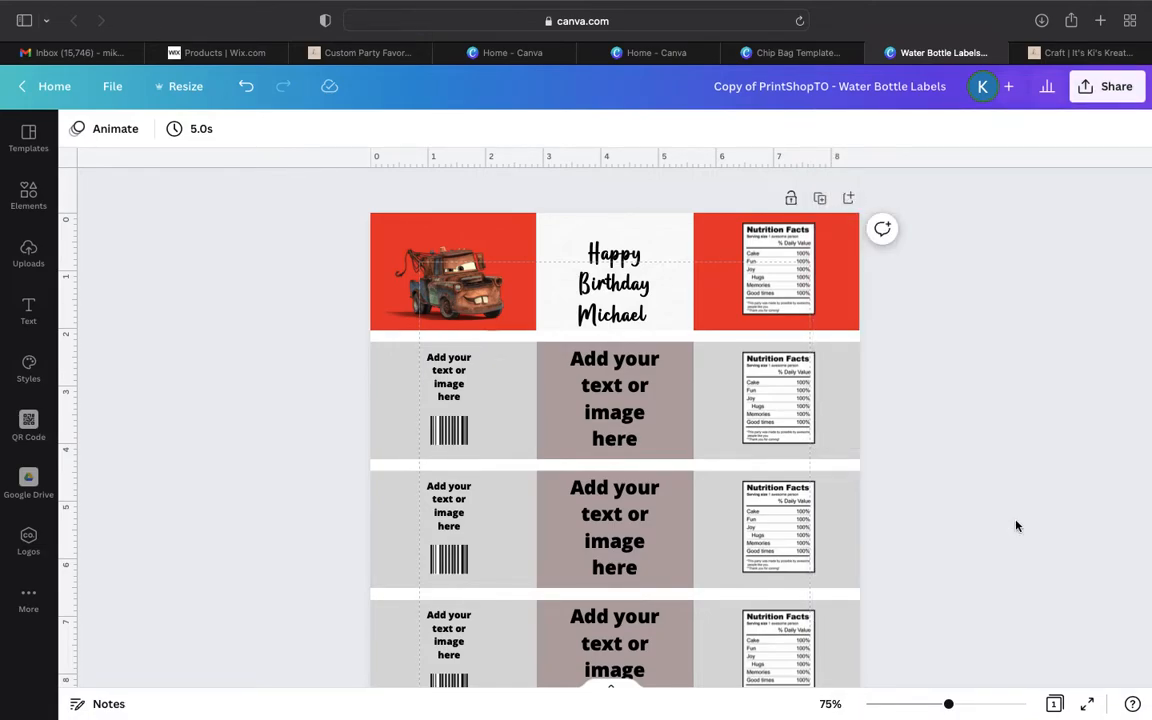